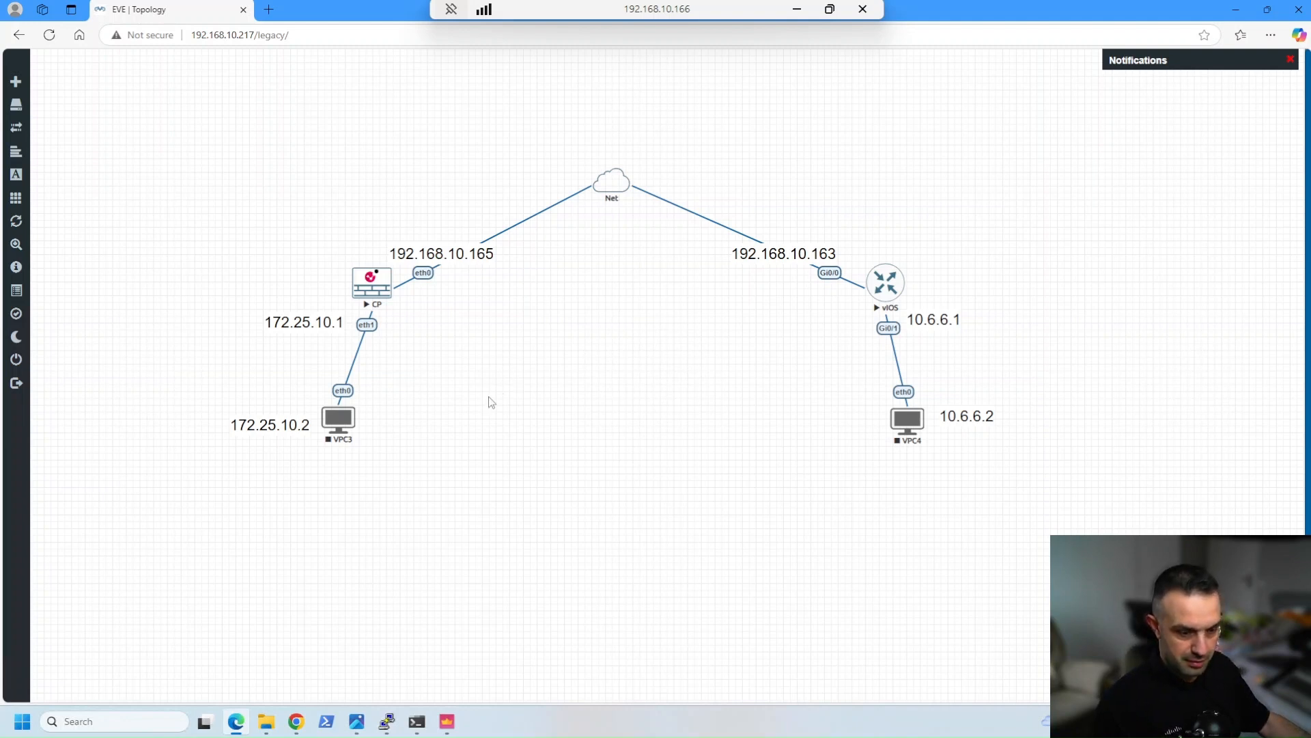
# Switch to the Photos image of the IKEv2 VPN configuration steps and review all eight steps
pyautogui.click(357, 730)
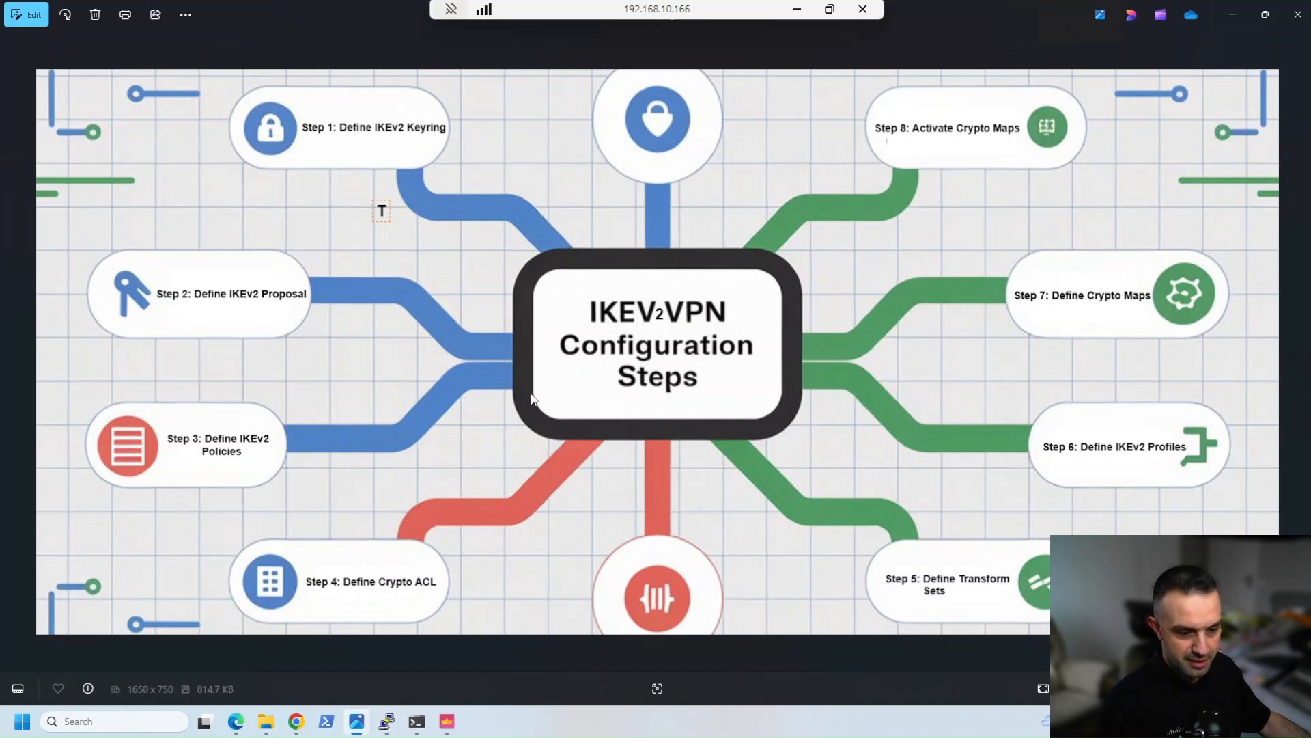
pyautogui.click(1233, 17)
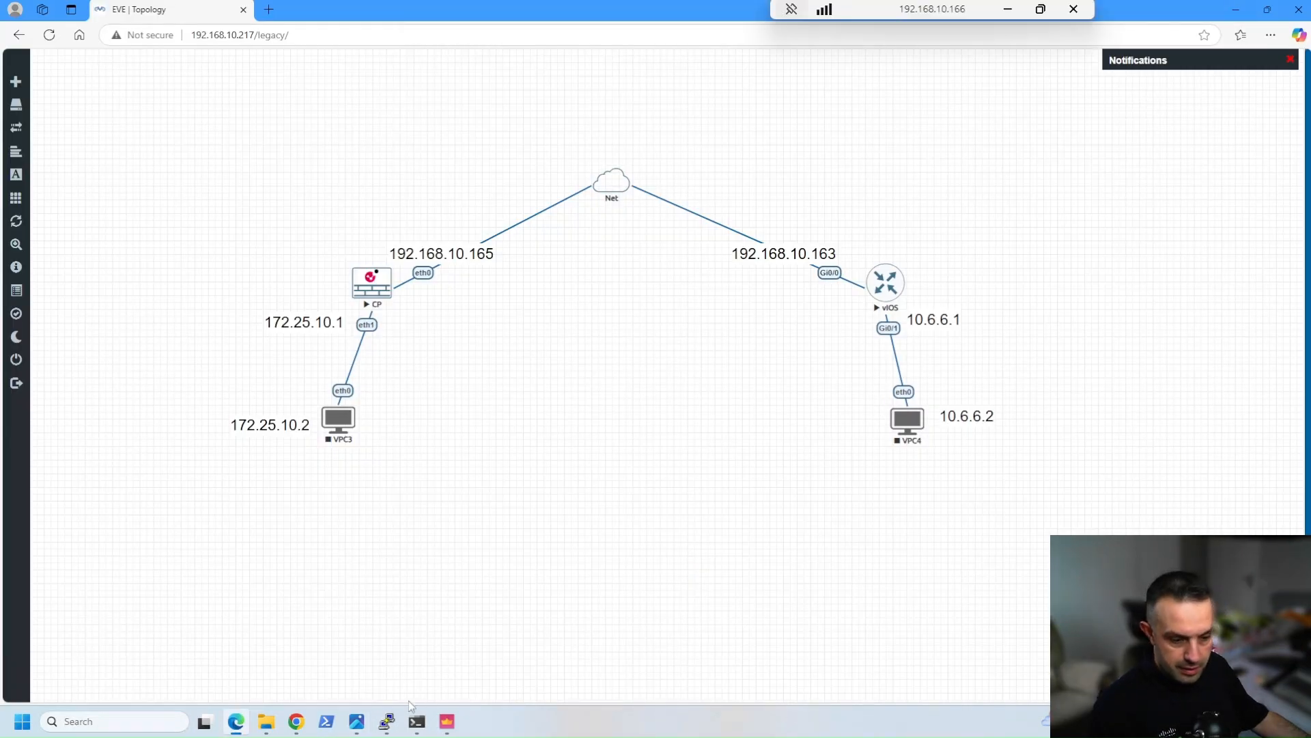
# Switch to the vIOS router's PuTTY console and enter global configuration mode
pyautogui.moveTo(386, 724)
pyautogui.click(446, 657)
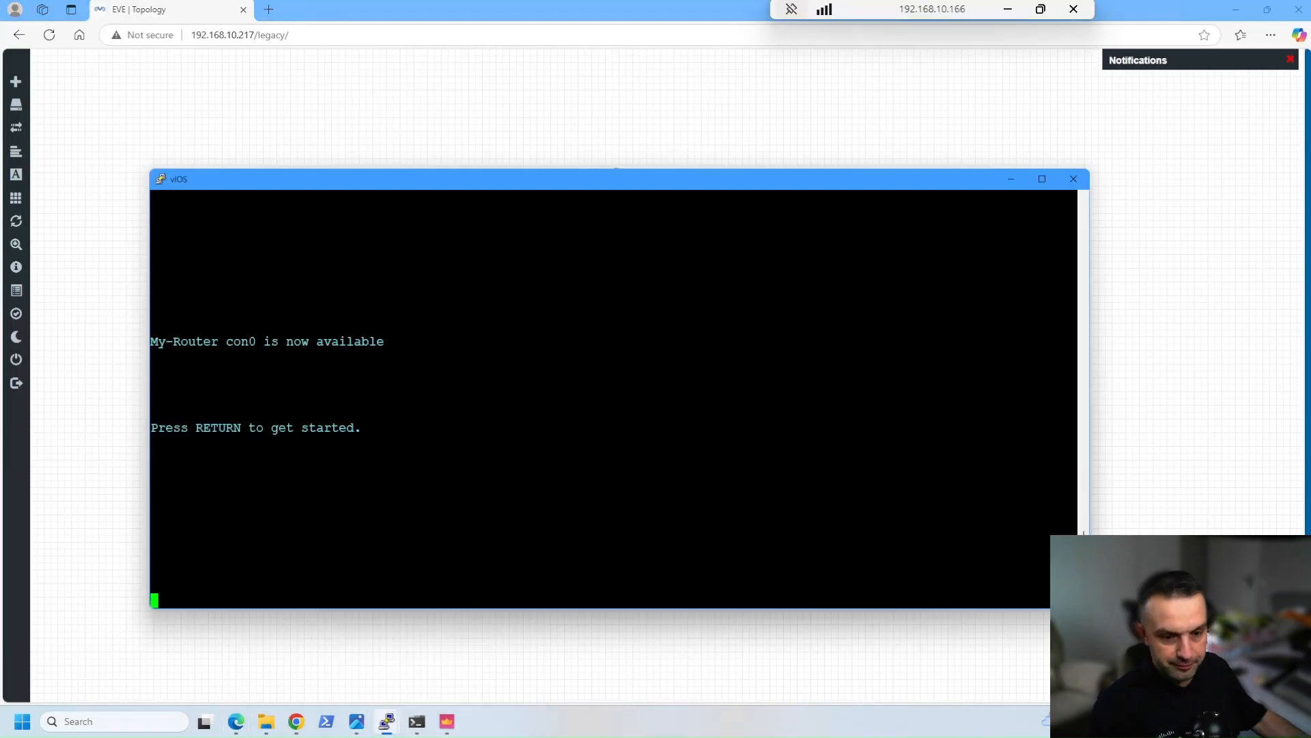
pyautogui.press('Return')
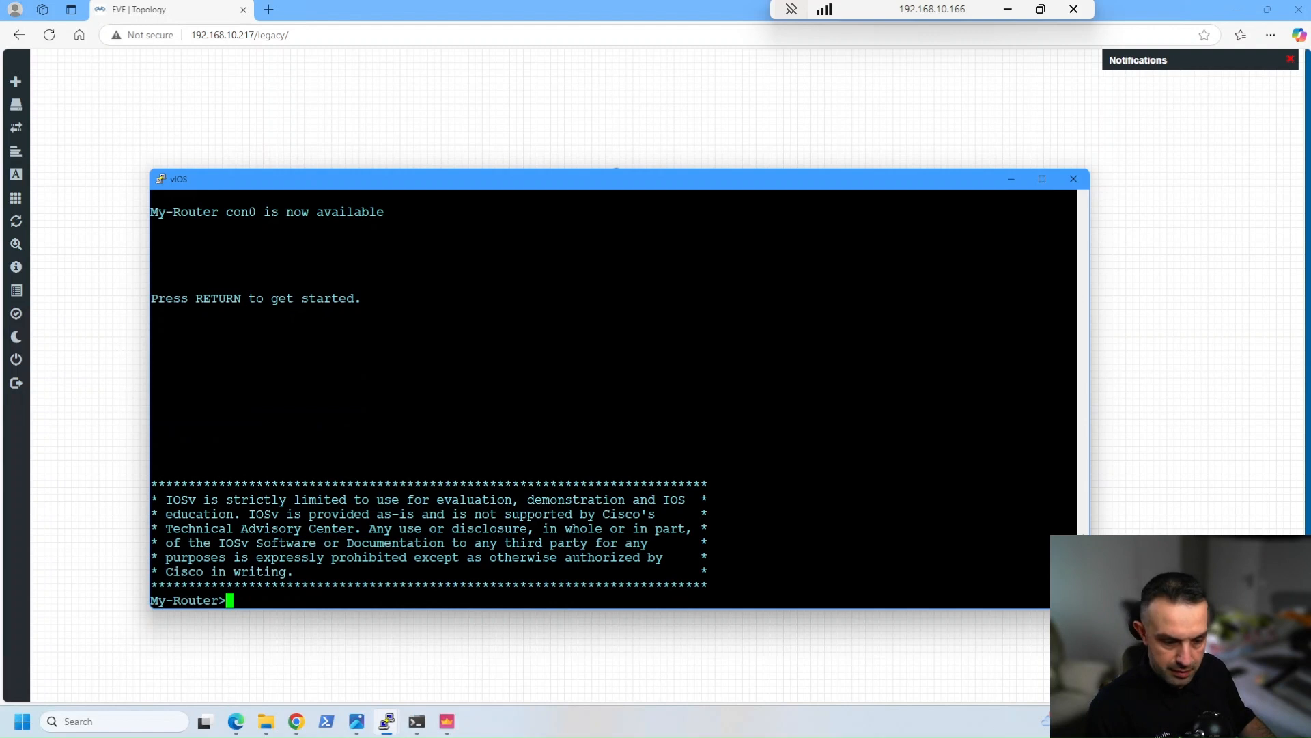
pyautogui.write('en')
pyautogui.press('Return')
pyautogui.write('conf')
pyautogui.press('Return')
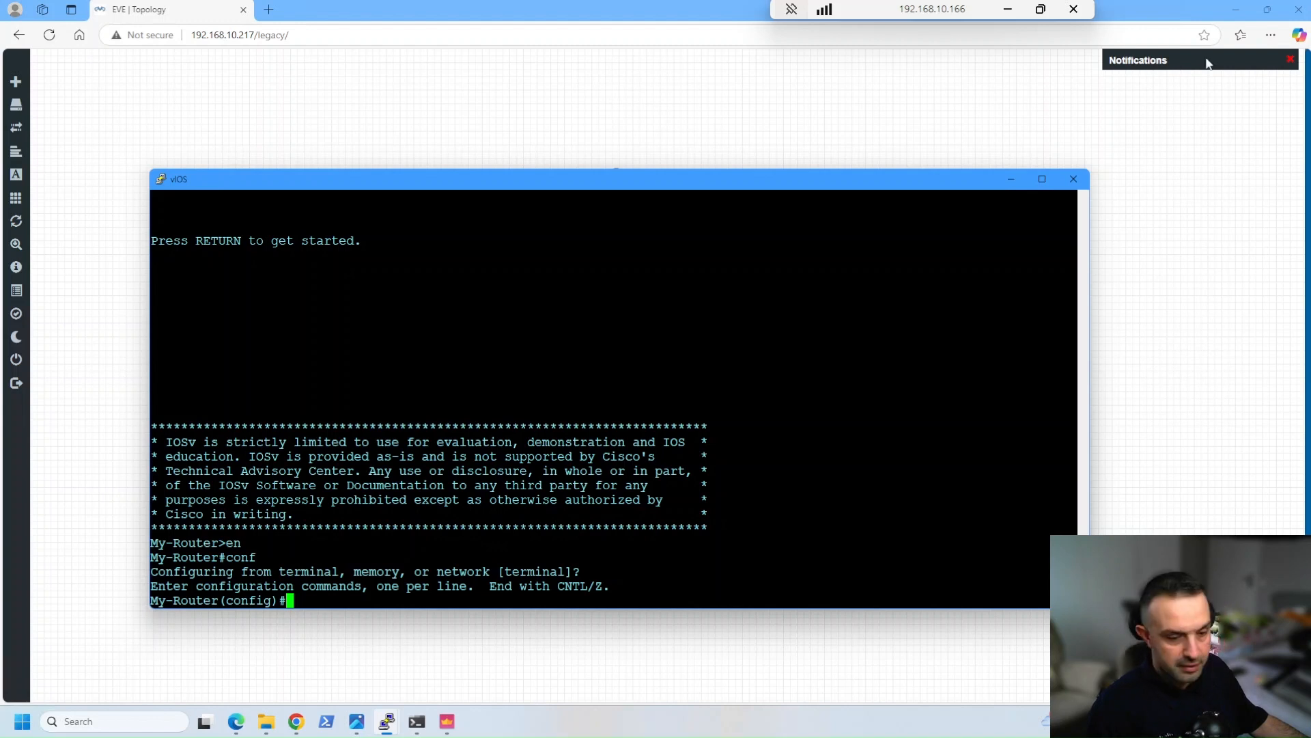
# Define IKEv2 keyring KR-1 with peer Checkpoint at address 192.168.10.165 and its pre-shared key, returning to global configuration mode
pyautogui.rightClick(434, 441)
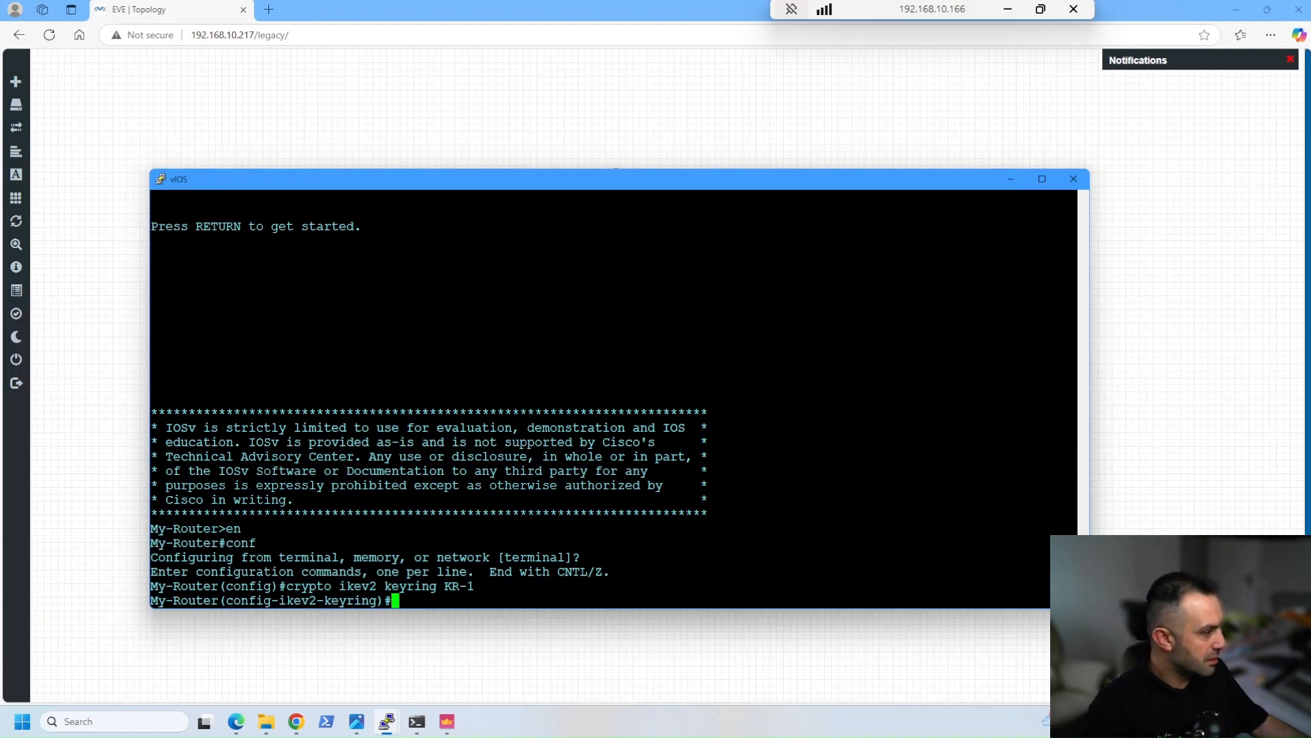
pyautogui.rightClick(492, 413)
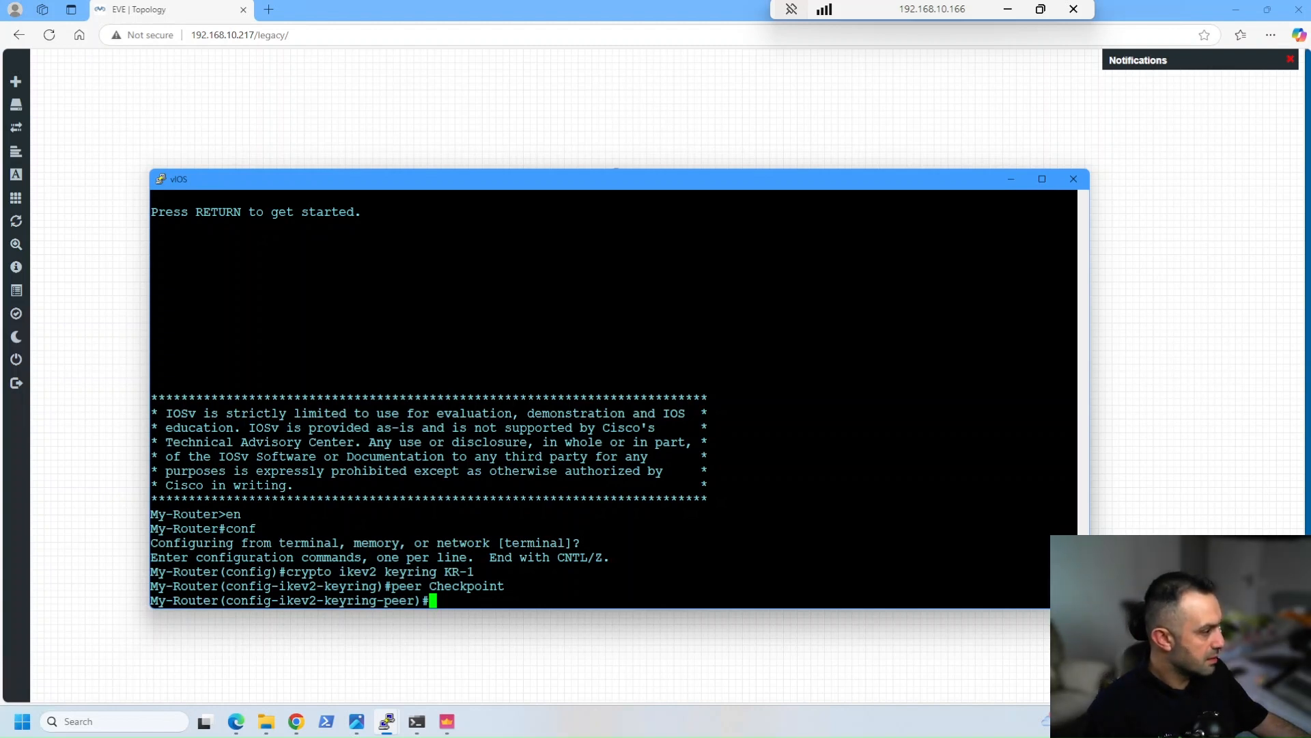
pyautogui.rightClick(673, 394)
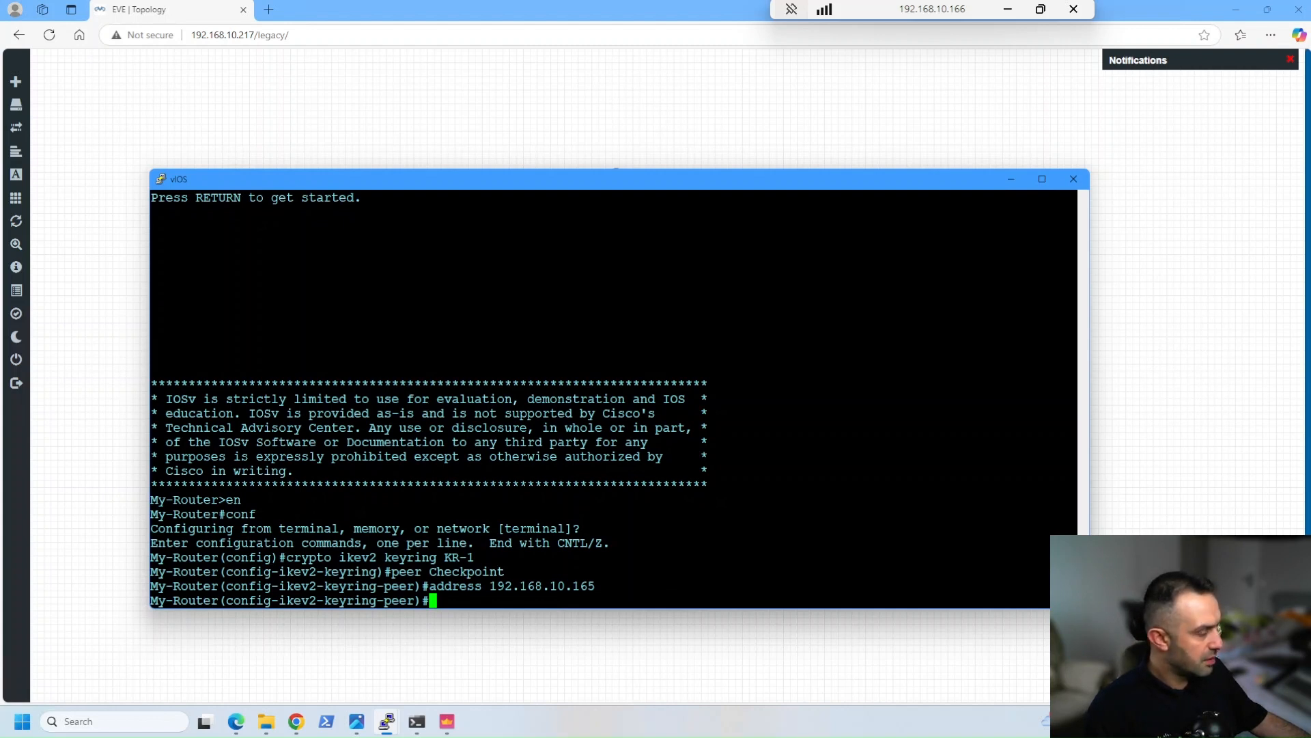
pyautogui.rightClick(838, 248)
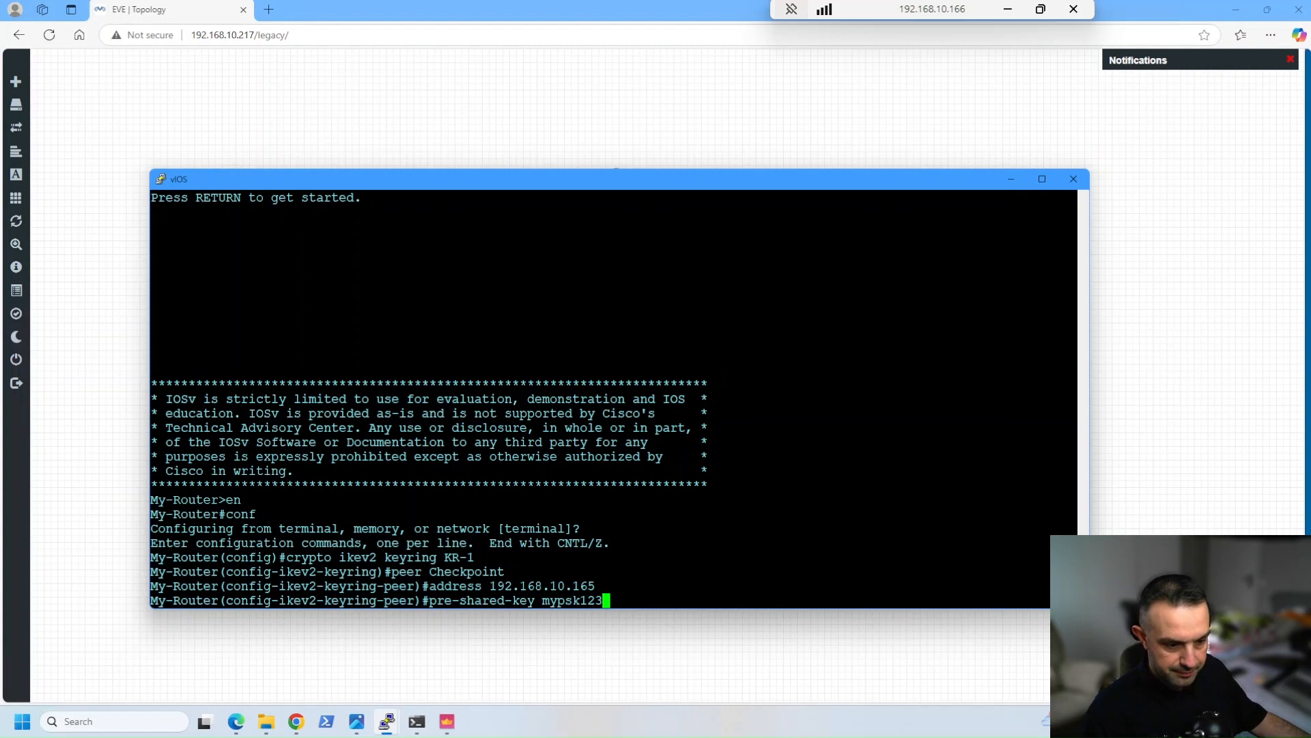
pyautogui.press('Return')
pyautogui.write('exit')
pyautogui.press('Return')
pyautogui.write('exit')
pyautogui.press('Return')
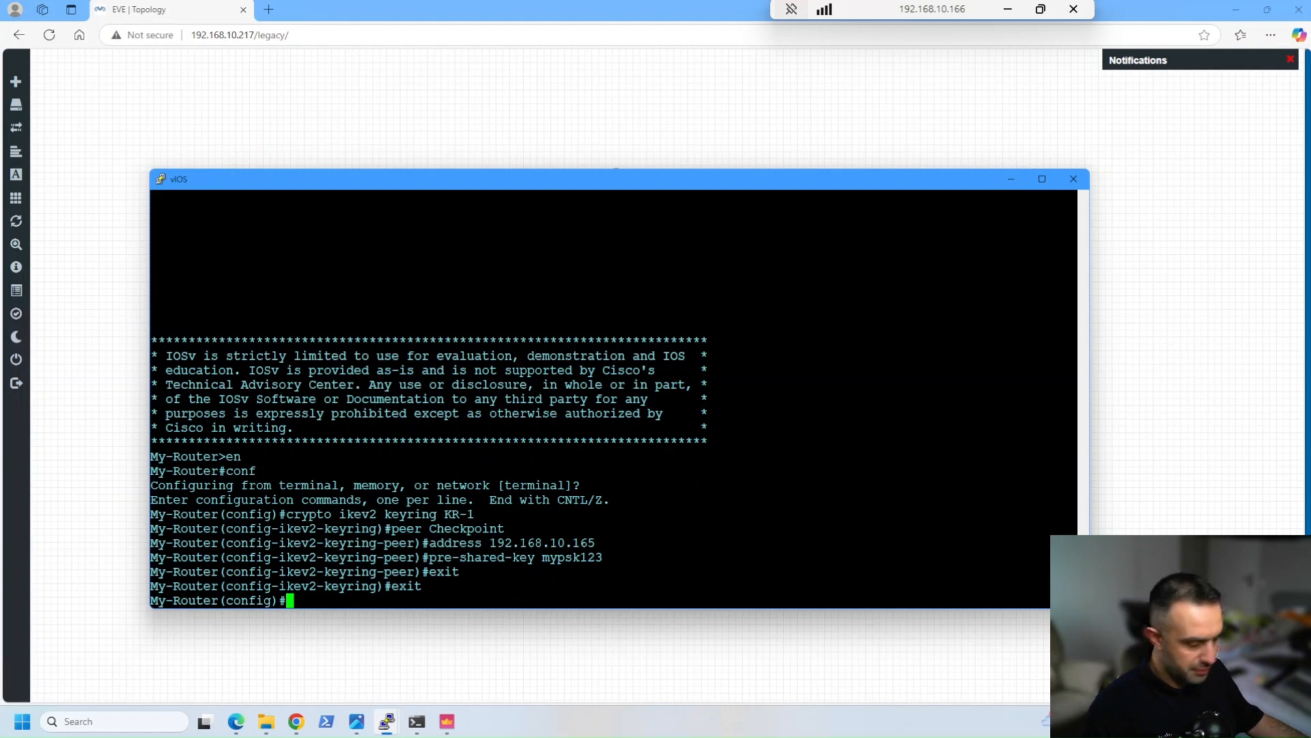
# Define IKEv2 proposal IKE_SA_Phase_1 with encryption aes-cbc-256, integrity sha256 and DH group 14, and leave its configuration mode
pyautogui.write('crypto ikev2 proposal IKE_SA_Phase_1')
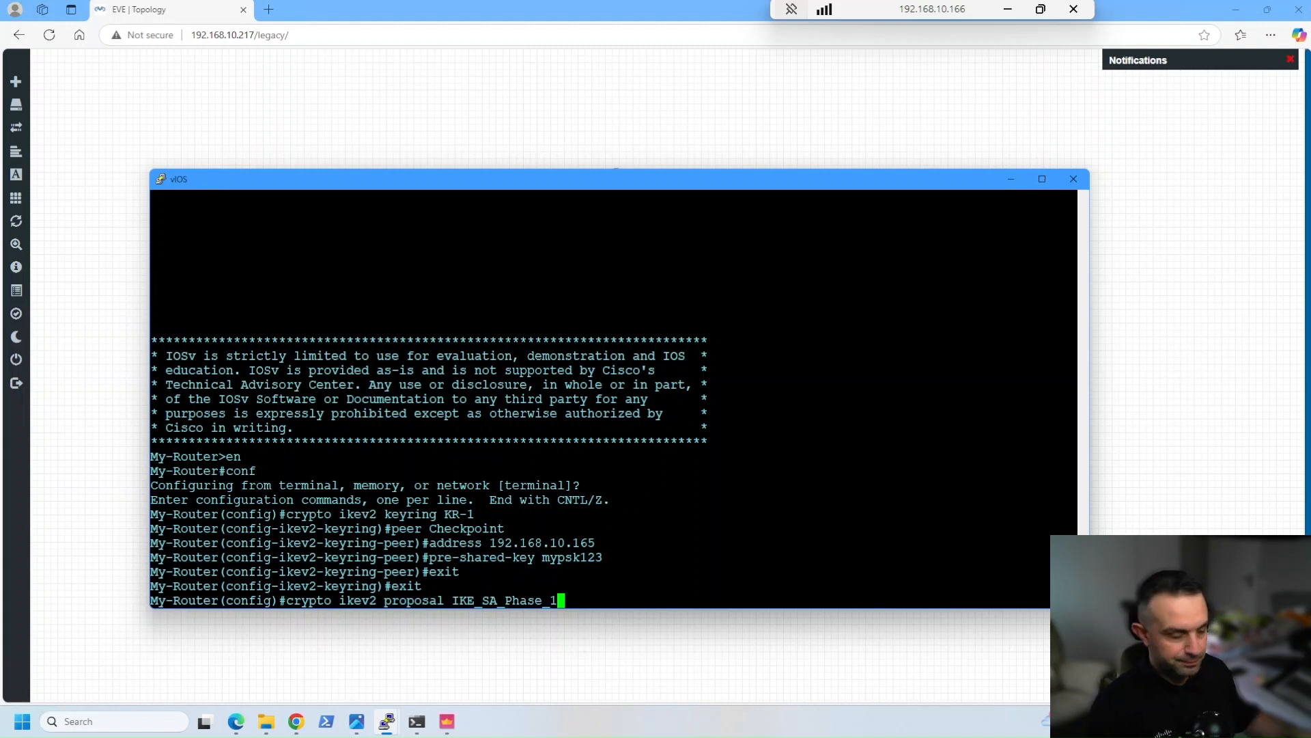
pyautogui.press('Return')
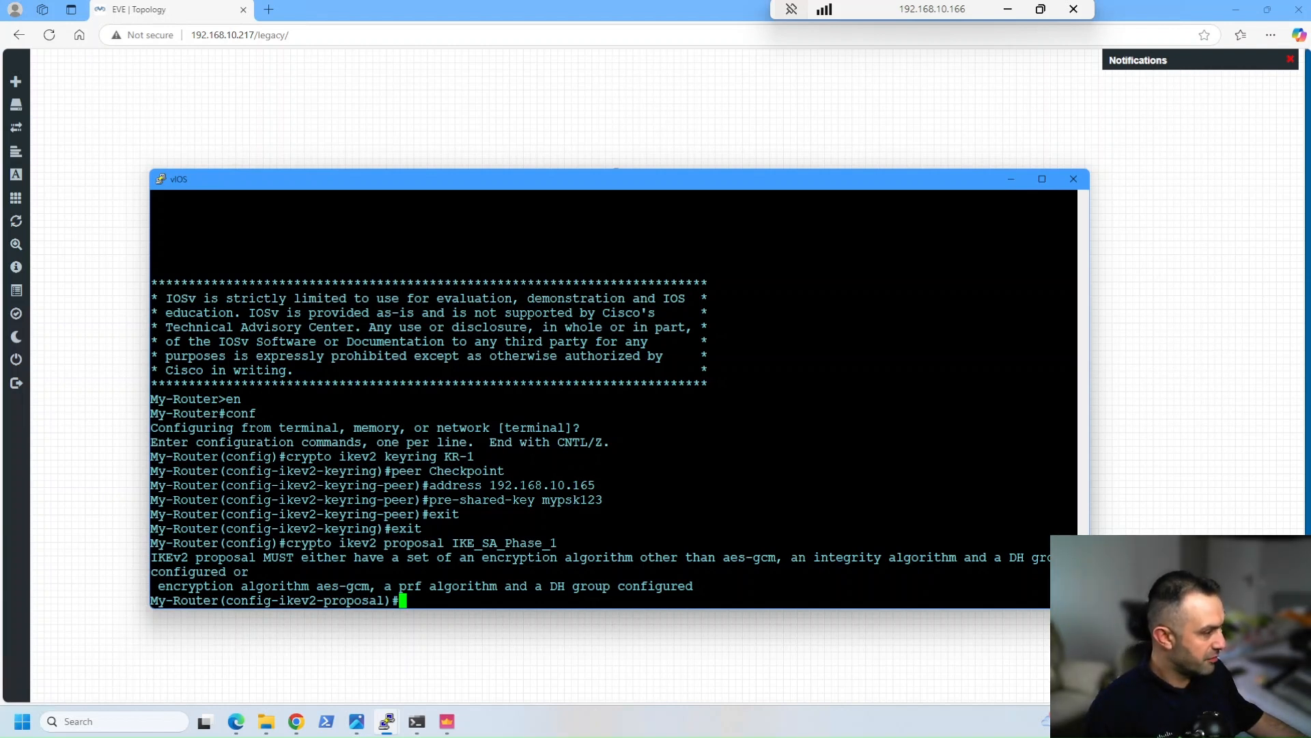
pyautogui.write('encryption aes-cbc-256')
pyautogui.press('Return')
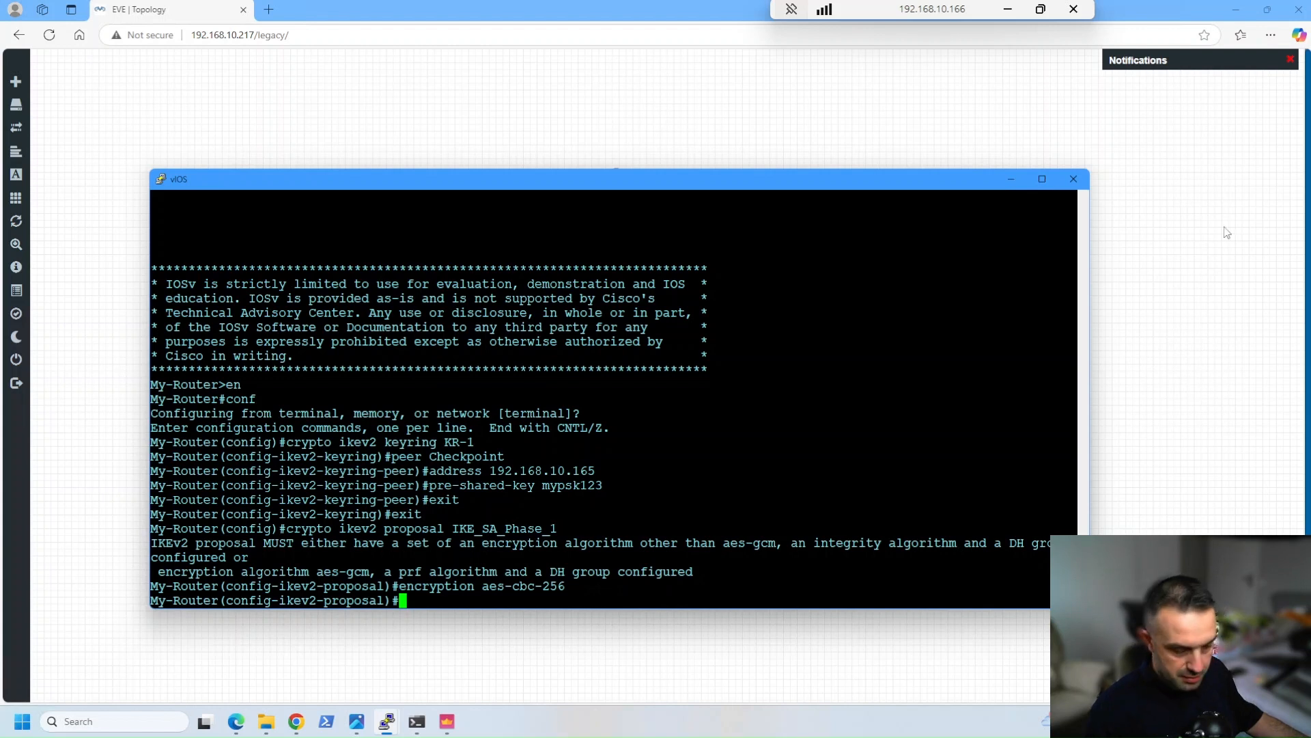
pyautogui.write('integrity sha256')
pyautogui.press('Return')
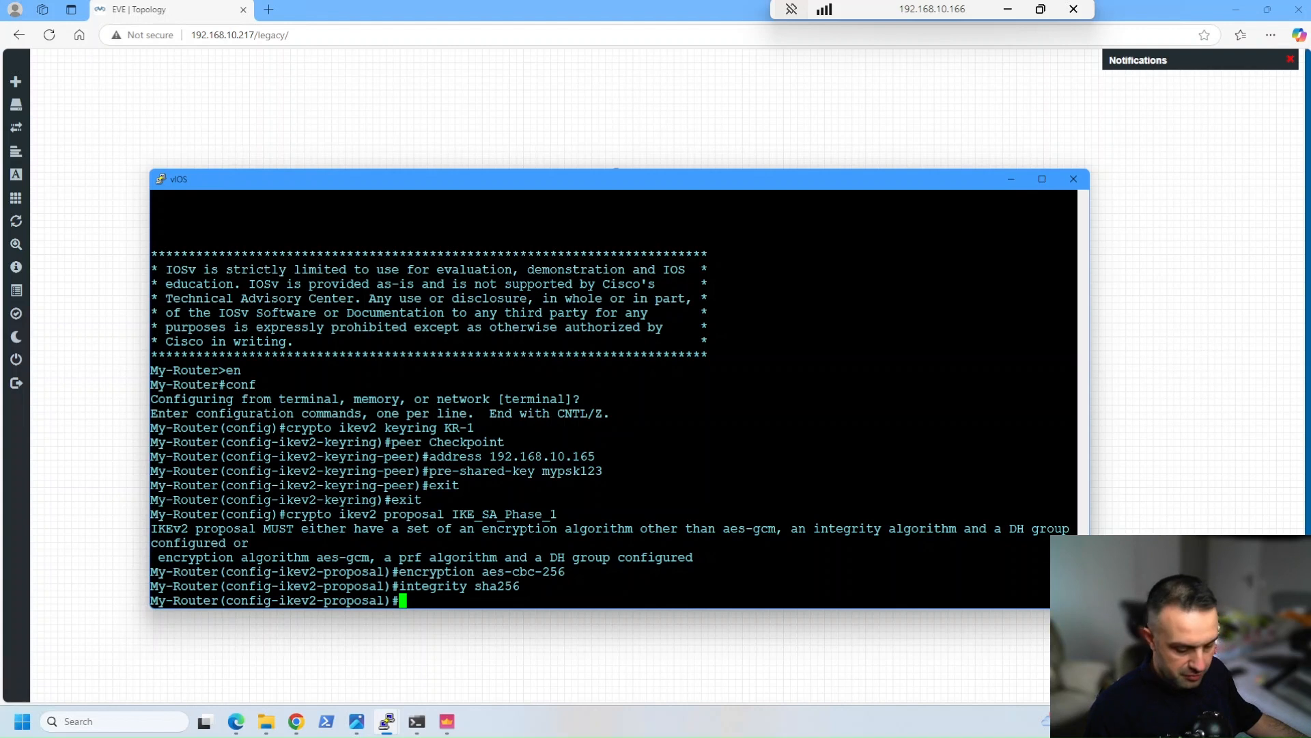
pyautogui.write('group 14')
pyautogui.press('Return')
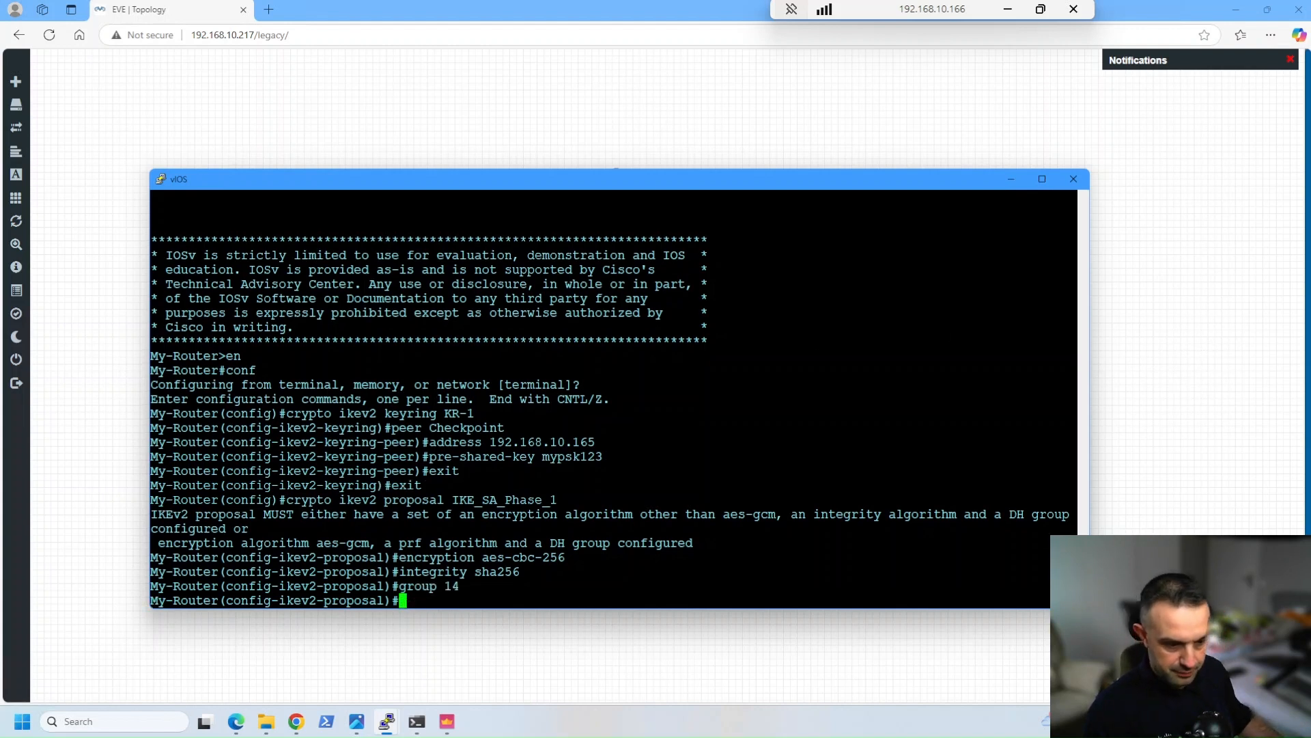
pyautogui.write('exit')
pyautogui.press('Return')
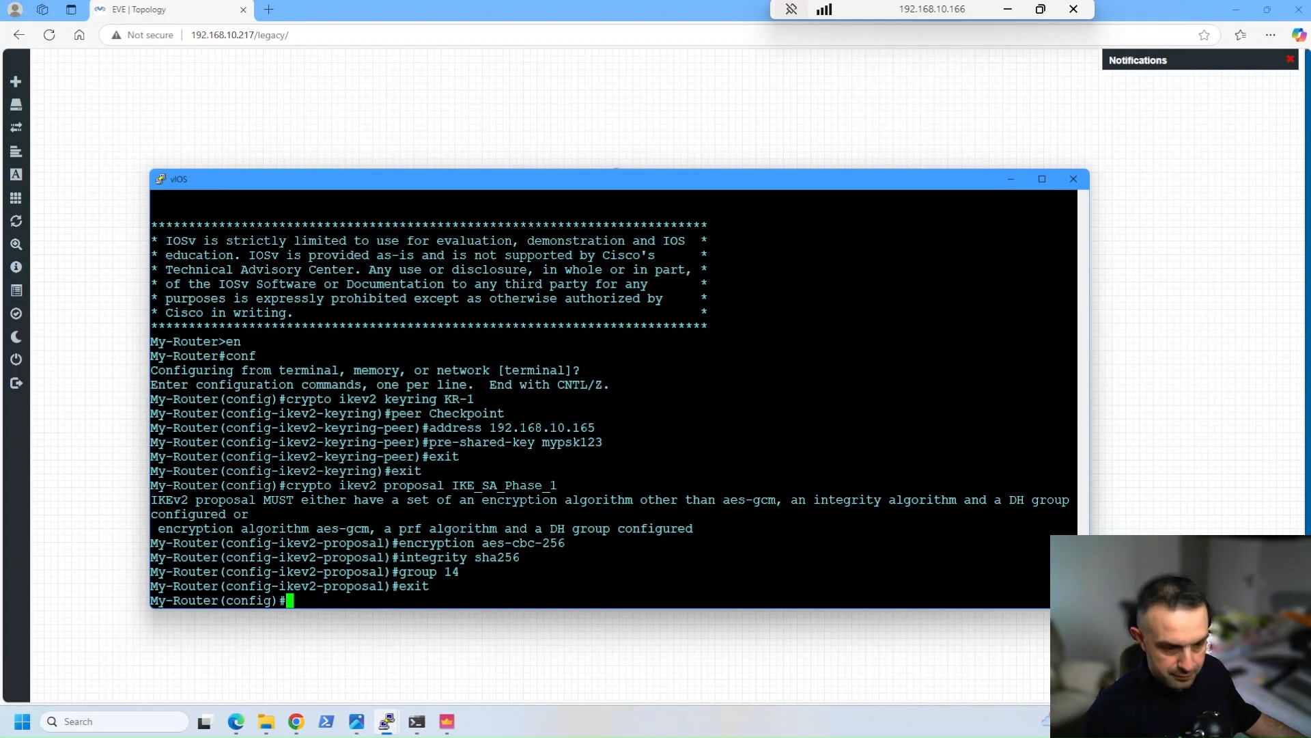
# Define IKEv2 policy Policy_Checkpoint with proposal IKE_SA_Phase_1 attached, and return to global configuration mode
pyautogui.rightClick(731, 313)
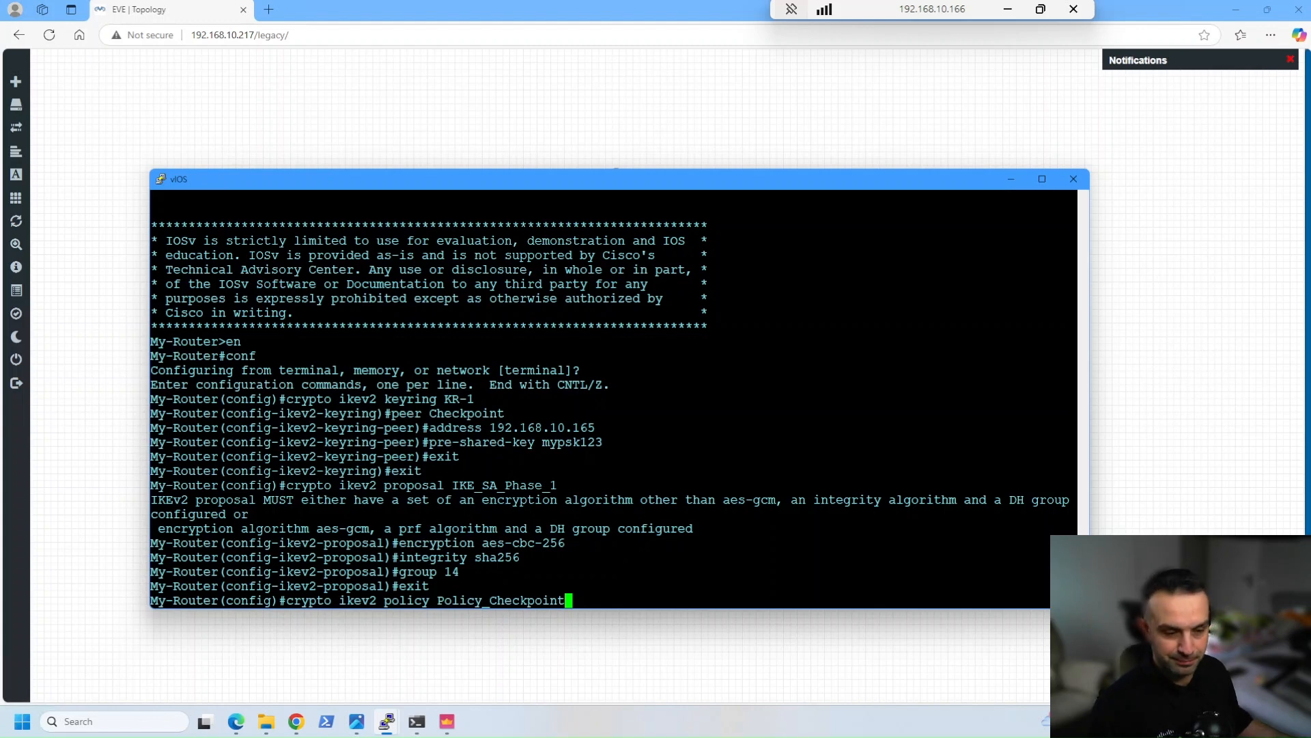
pyautogui.press('Return')
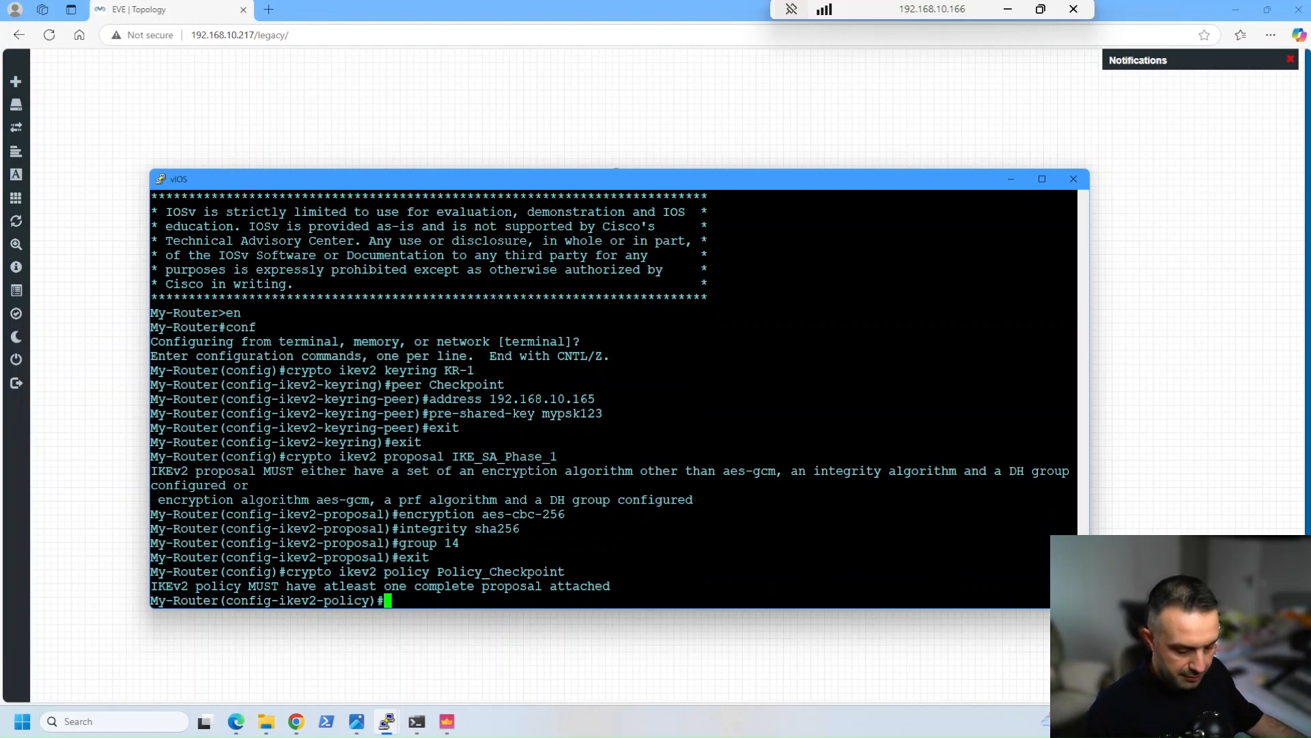
pyautogui.write('proposal IKE_SA_Phase_1')
pyautogui.press('Return')
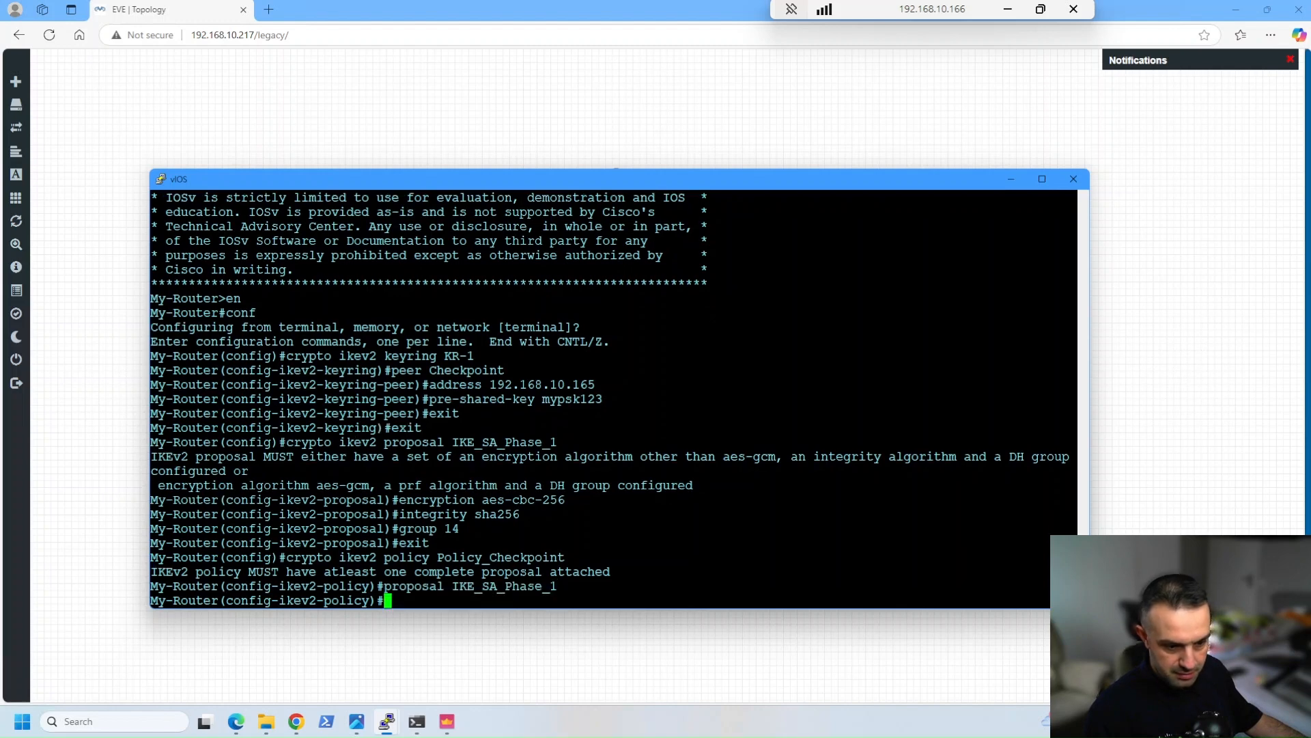
pyautogui.write('exit')
pyautogui.press('Return')
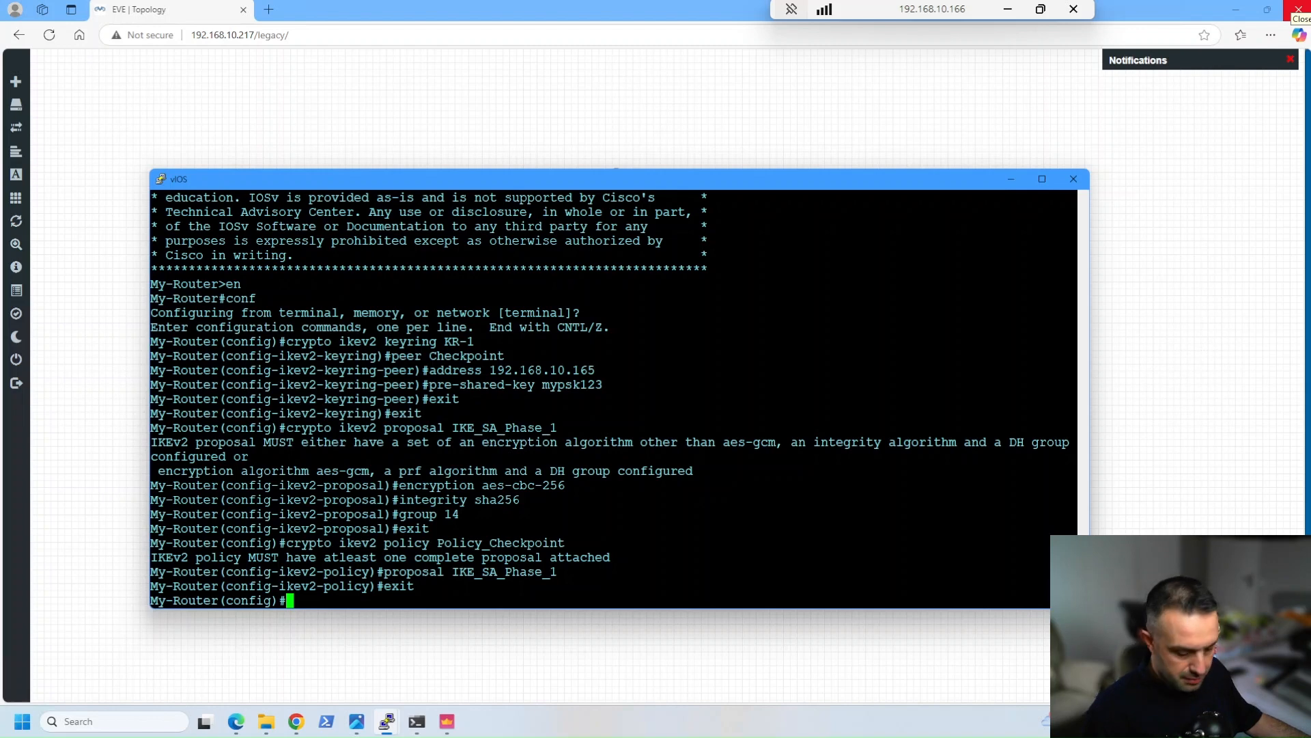
# Create extended access list To-Checkpoint permitting IP from 10.6.6.0 0.0.0.255 to 172.25.10.0 0.0.0.255, and exit it
pyautogui.write('ip access-list extended To-Checkpoint')
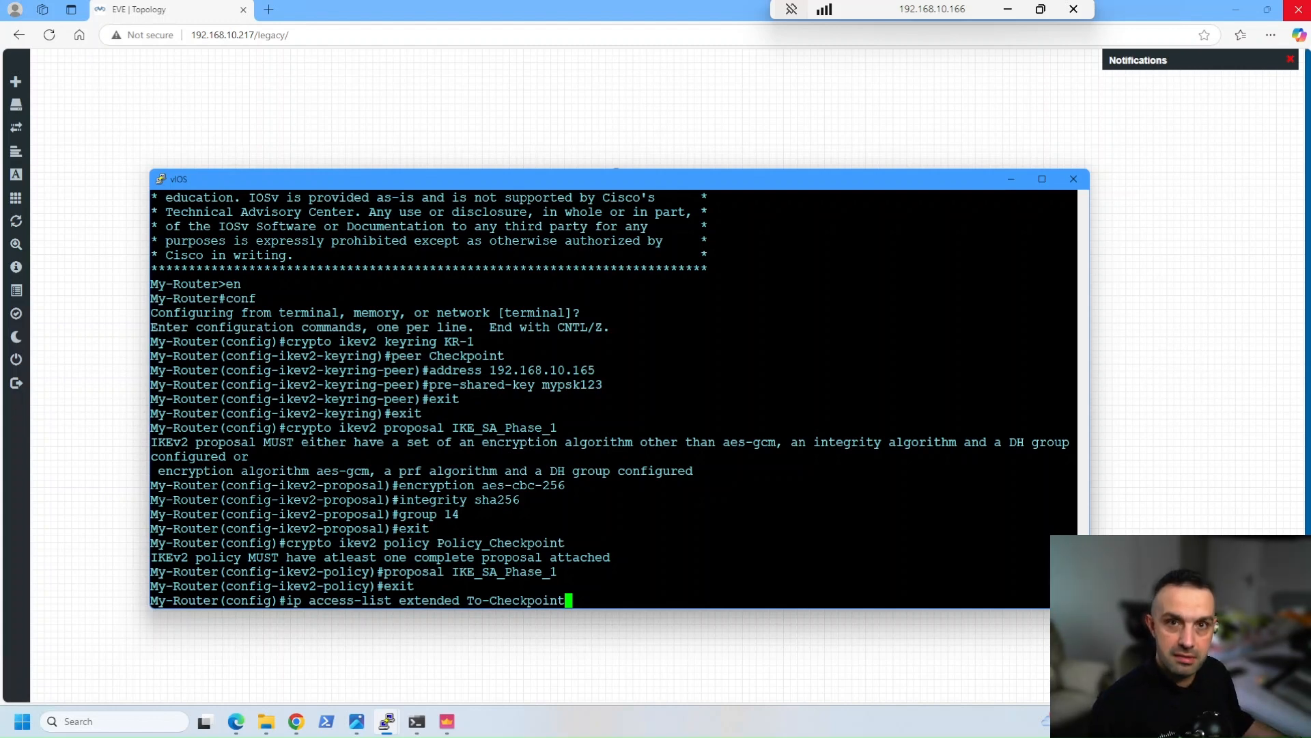
pyautogui.press('Return')
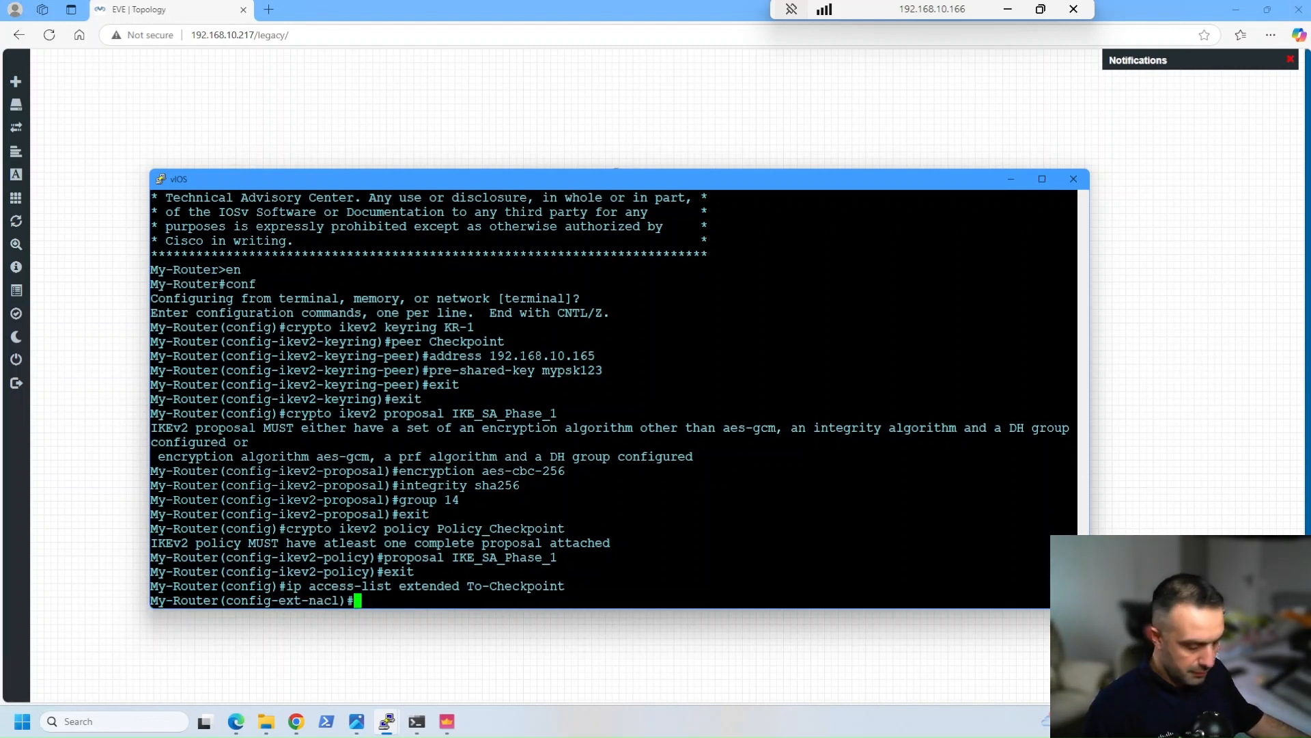
pyautogui.rightClick(670, 465)
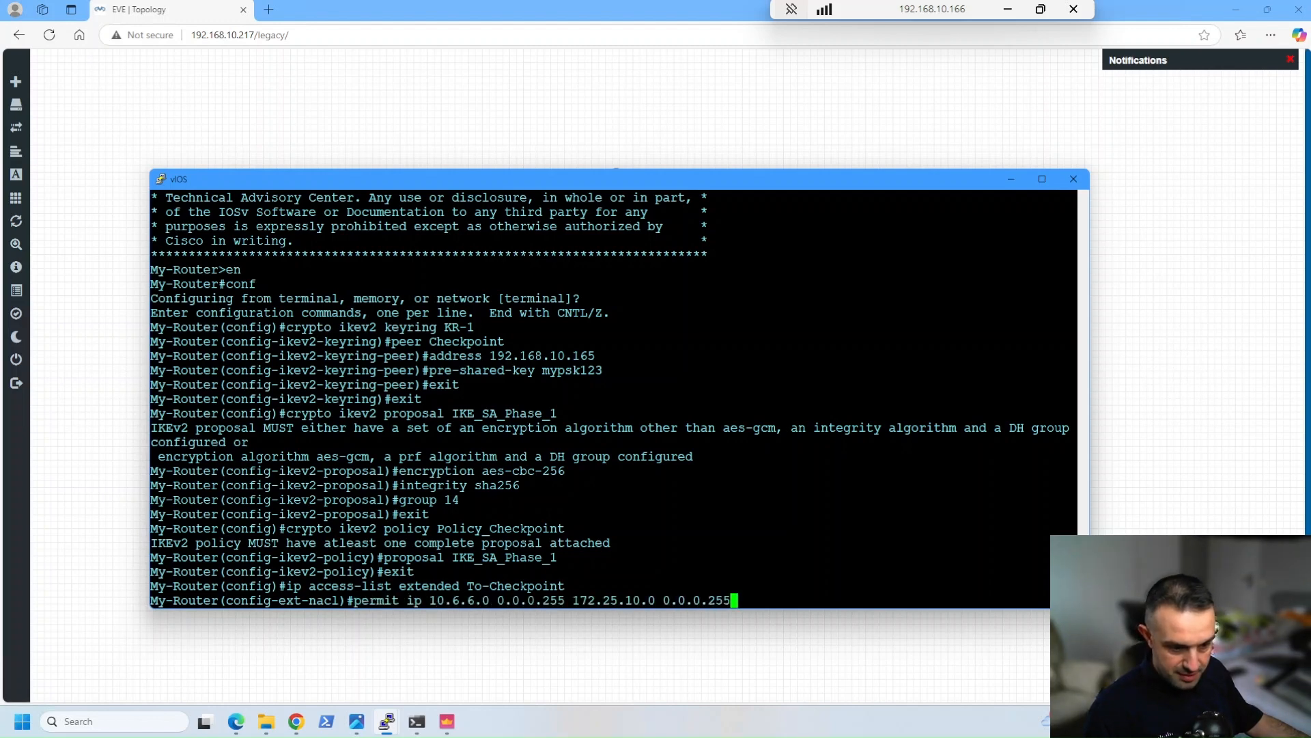
pyautogui.moveTo(615, 178); pyautogui.dragTo(617, 532)
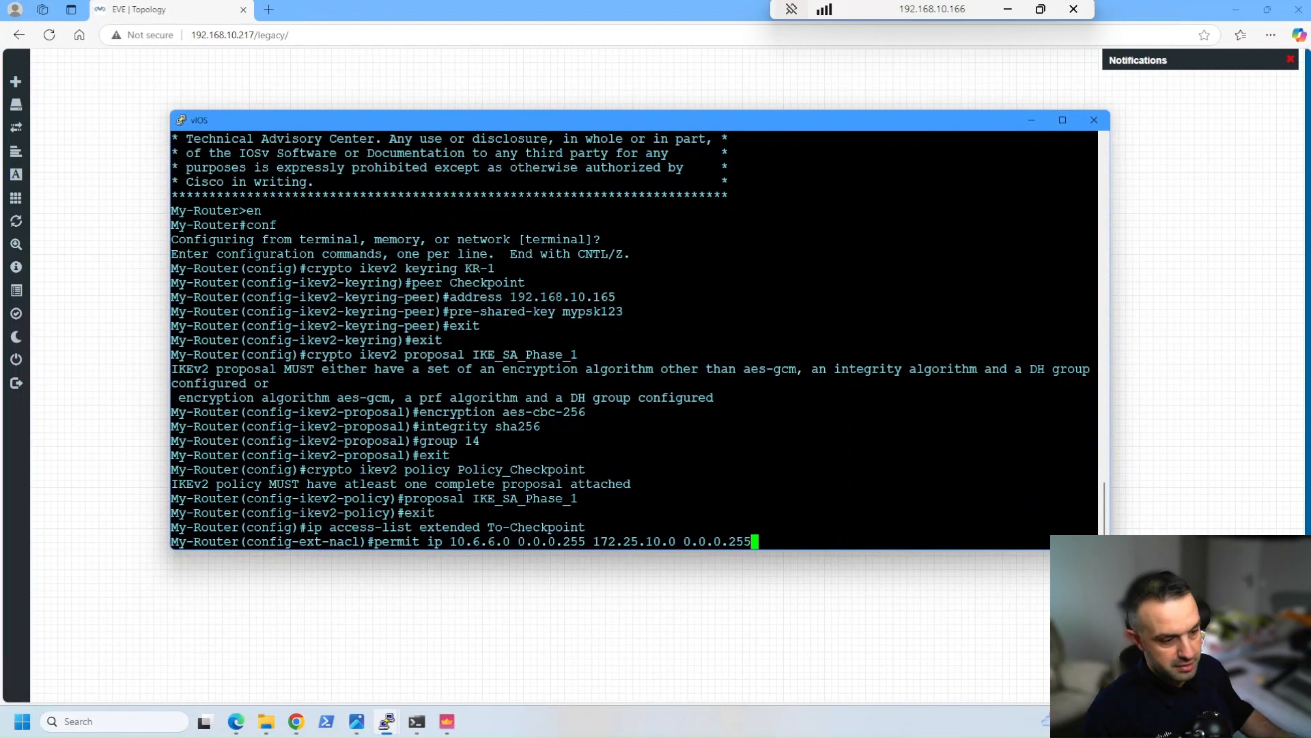
pyautogui.press('Return')
pyautogui.write('exit')
pyautogui.press('Return')
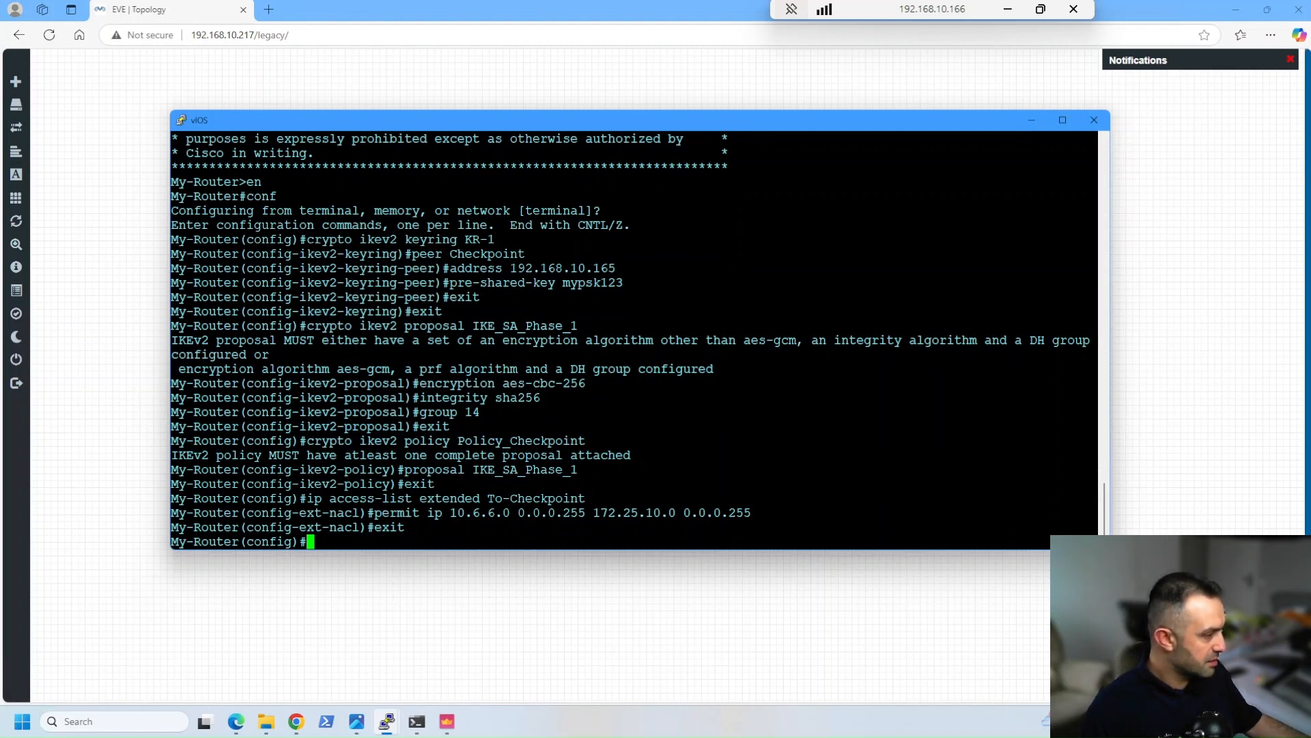
# Define IPsec transform set Checkpoint-TS with esp-aes 256 and esp-sha256-hmac, and return to global configuration mode
pyautogui.write('crypto ipsec transform-set Checkpoint-TS esp-aes 256 esp-sha256-hmac')
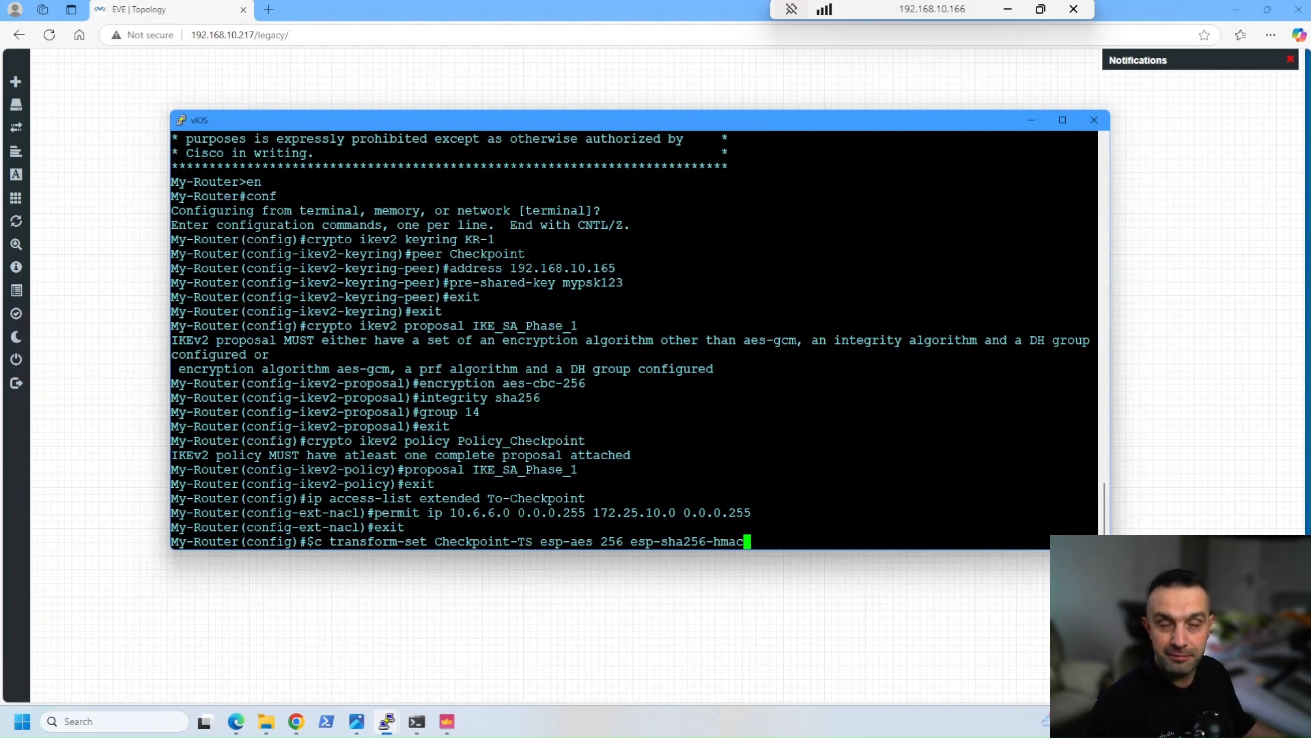
pyautogui.press('Return')
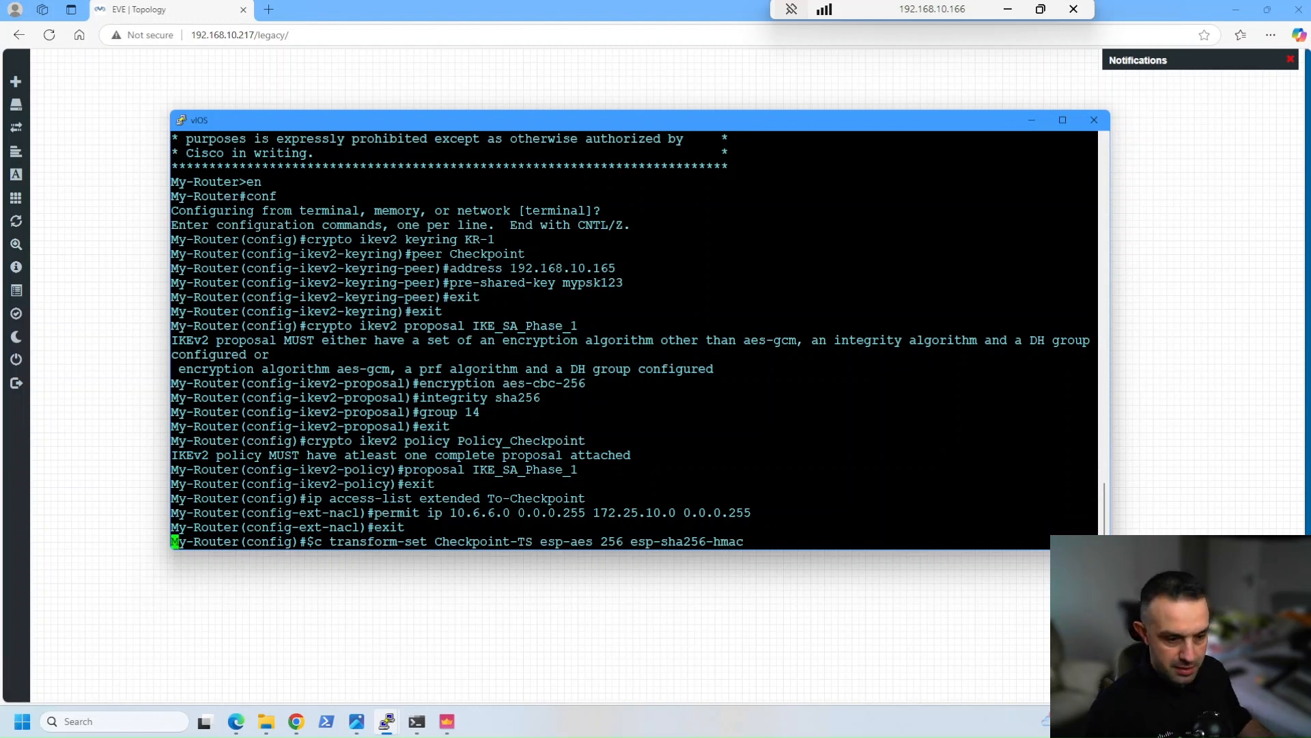
pyautogui.write('exit')
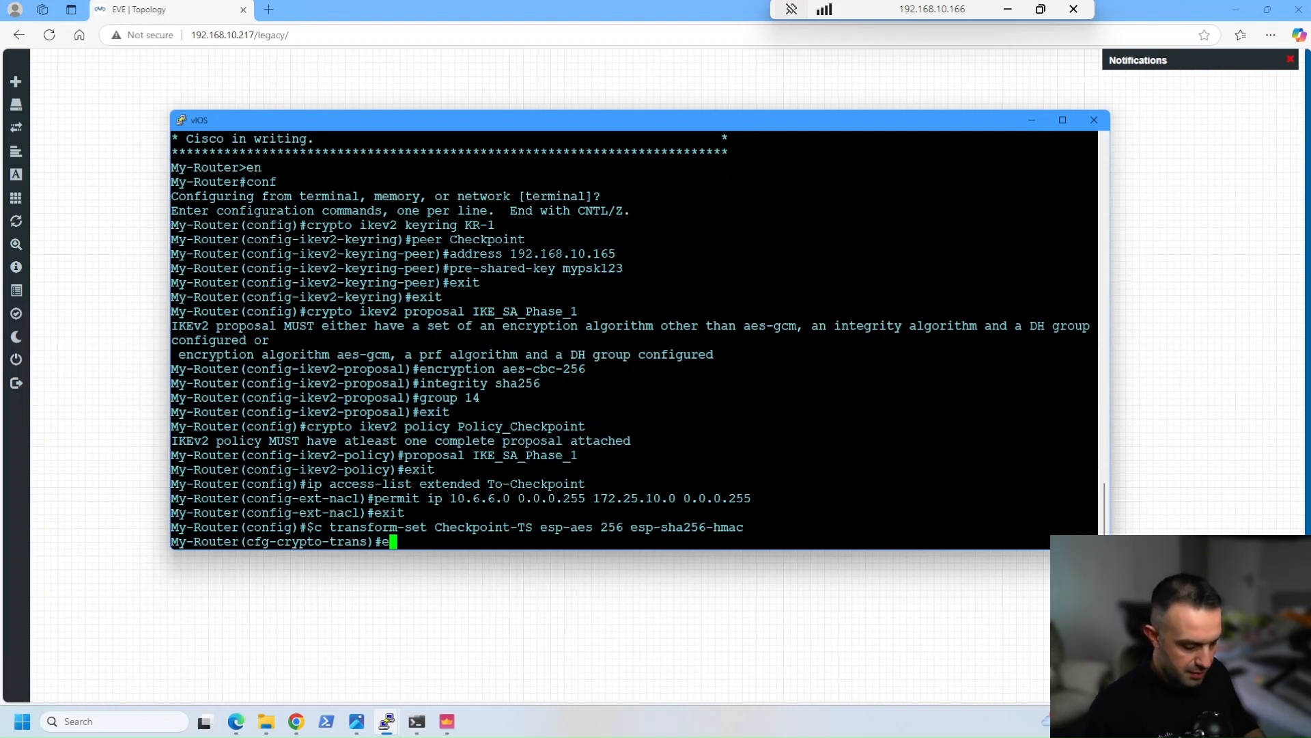
pyautogui.press('Return')
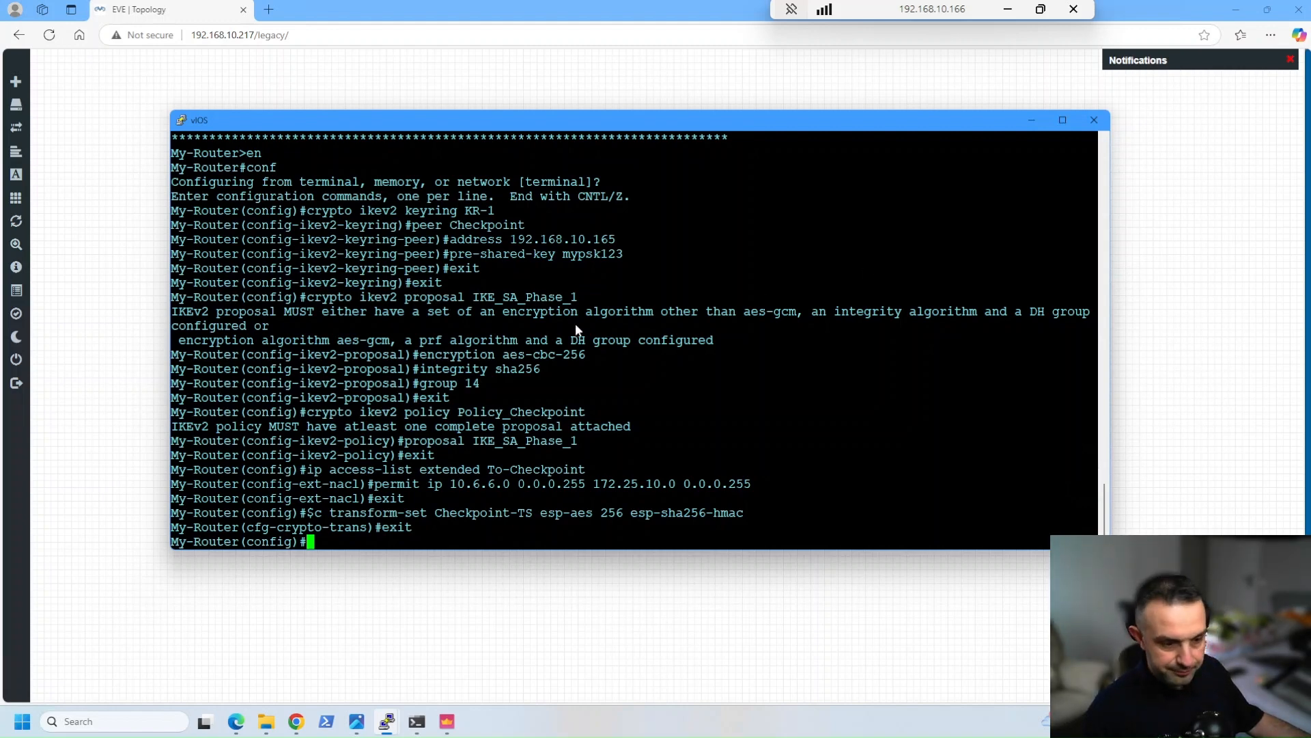
# Create IKEv2 profile Checkpoint-PROFILE and match the remote identity address 192.168.10.165 with mask 255.255.255.255
pyautogui.rightClick(450, 339)
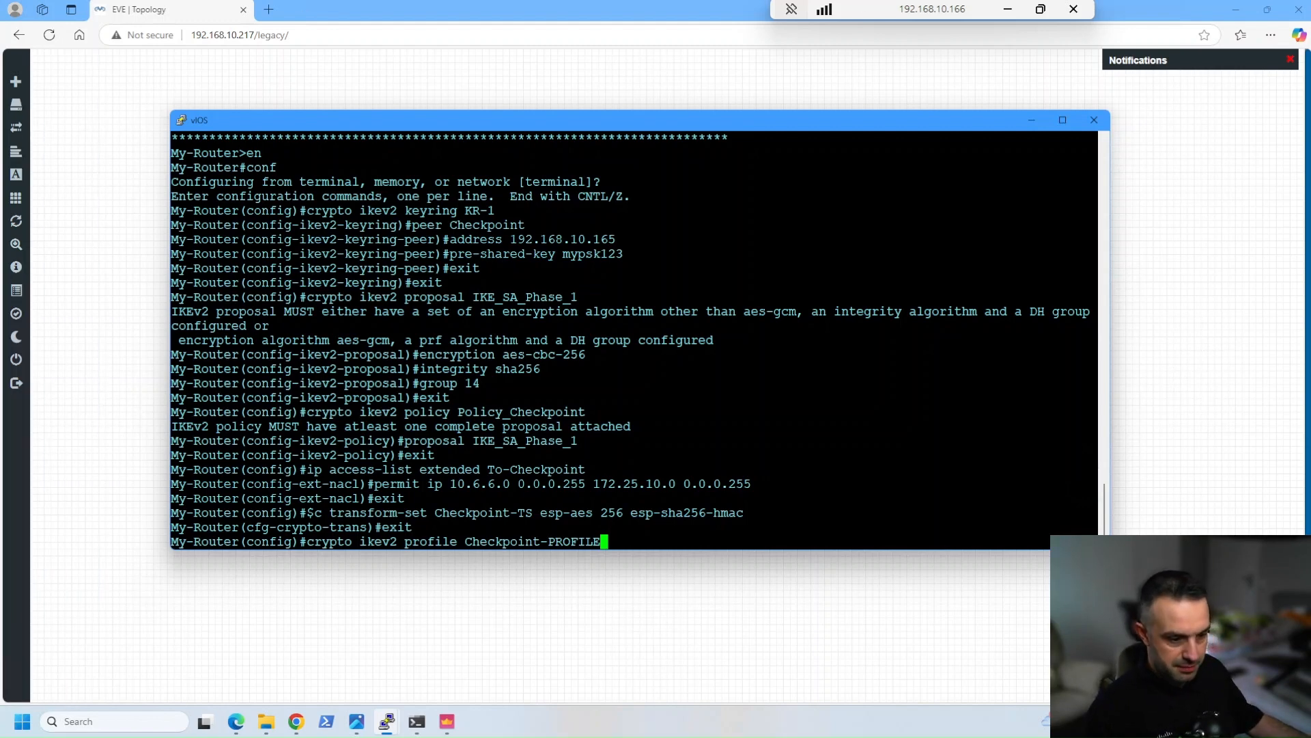
pyautogui.press('Return')
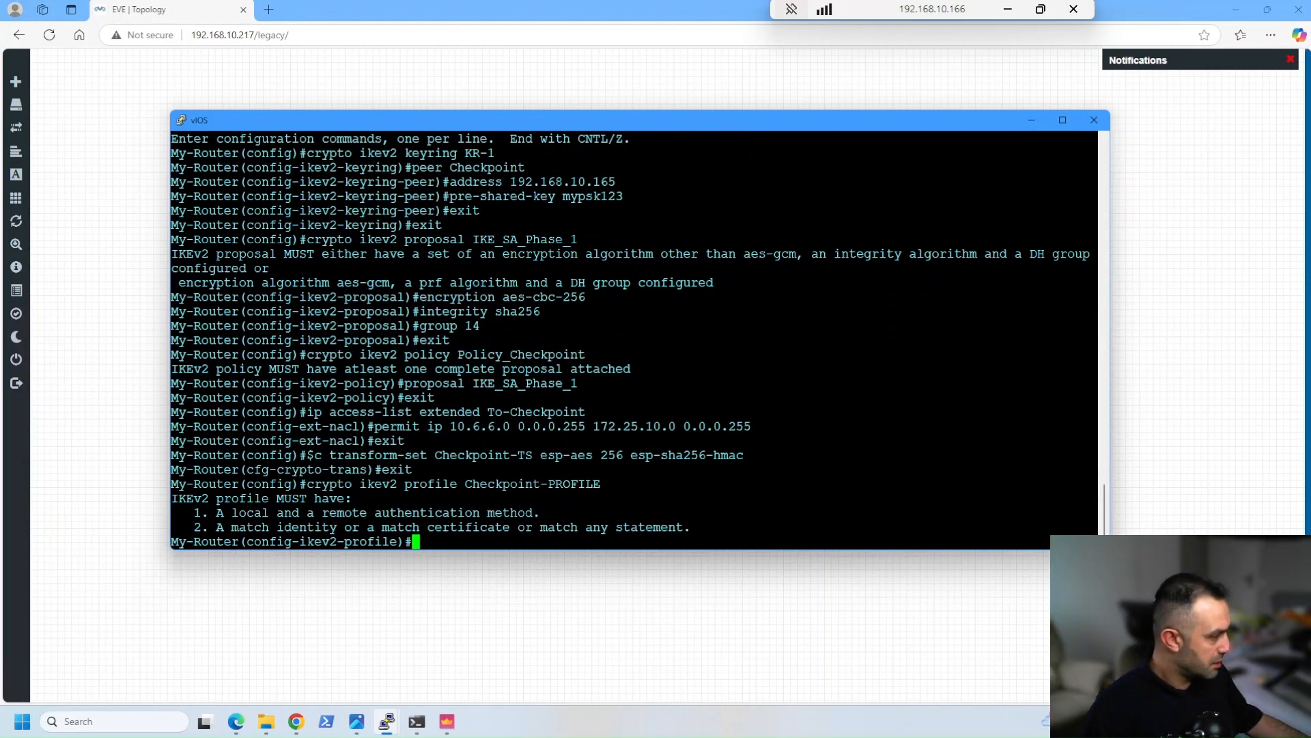
pyautogui.rightClick(476, 461)
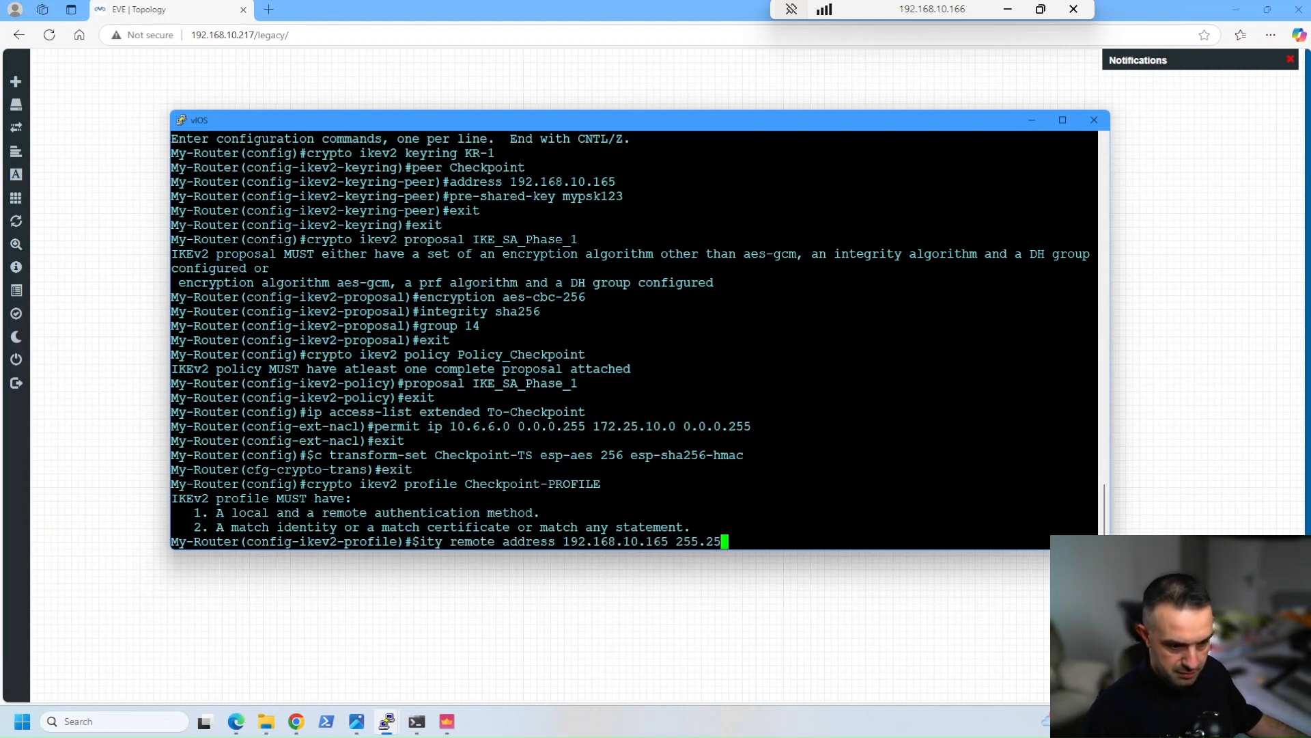
pyautogui.press('Return')
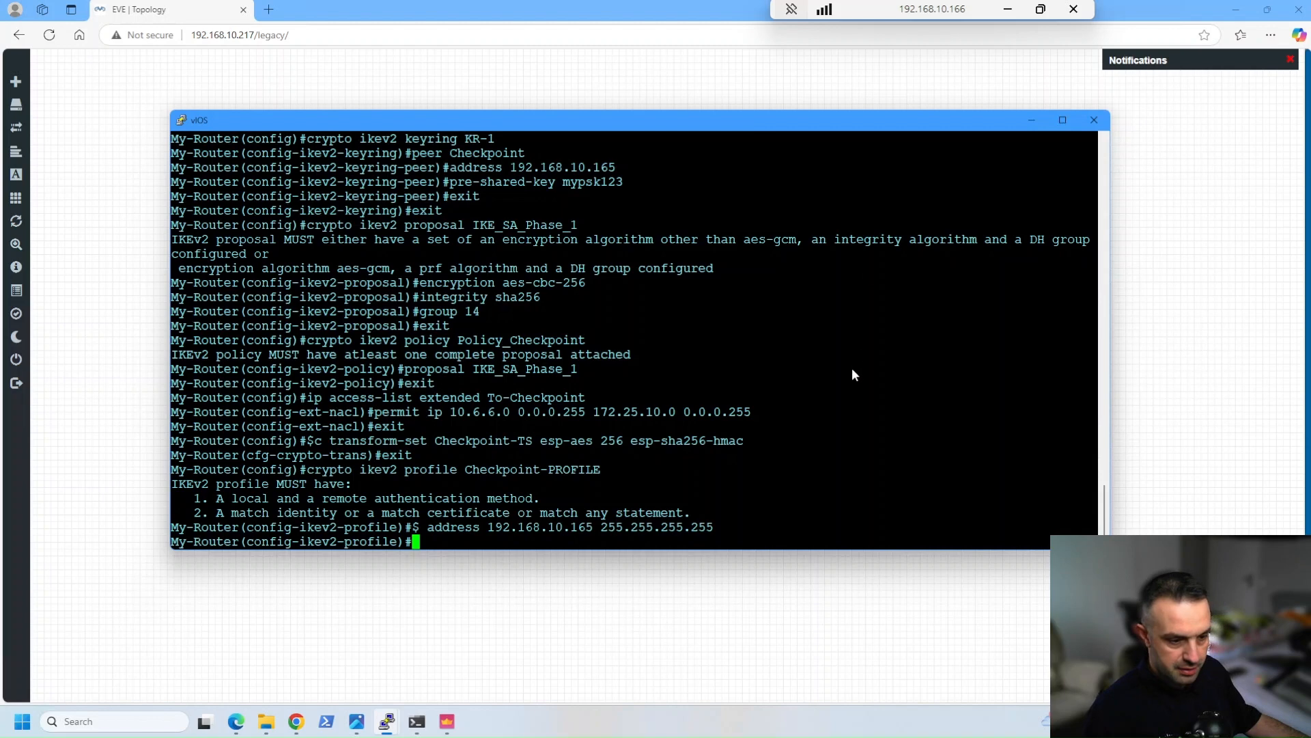
# Set the profile's local and remote authentication to pre-share, assign local keyring KR-1, and return to global configuration mode
pyautogui.write('authentication local pre-share')
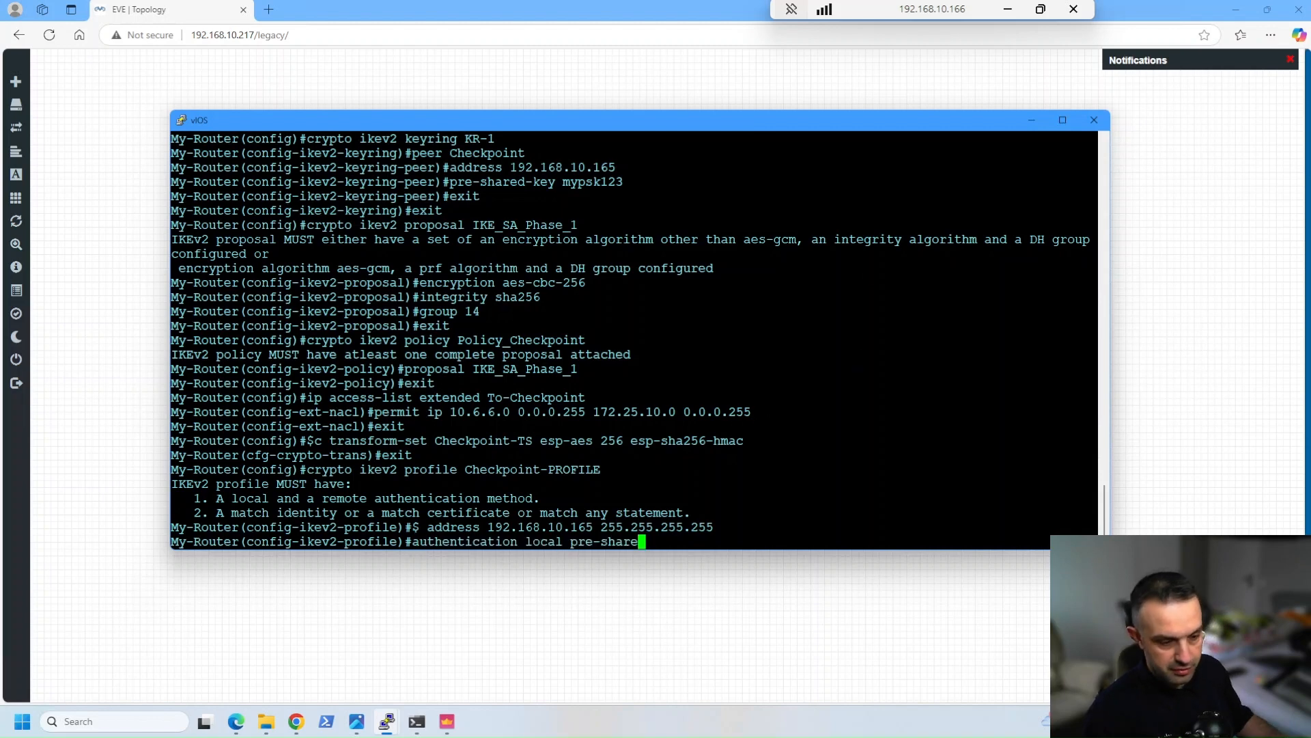
pyautogui.press('Return')
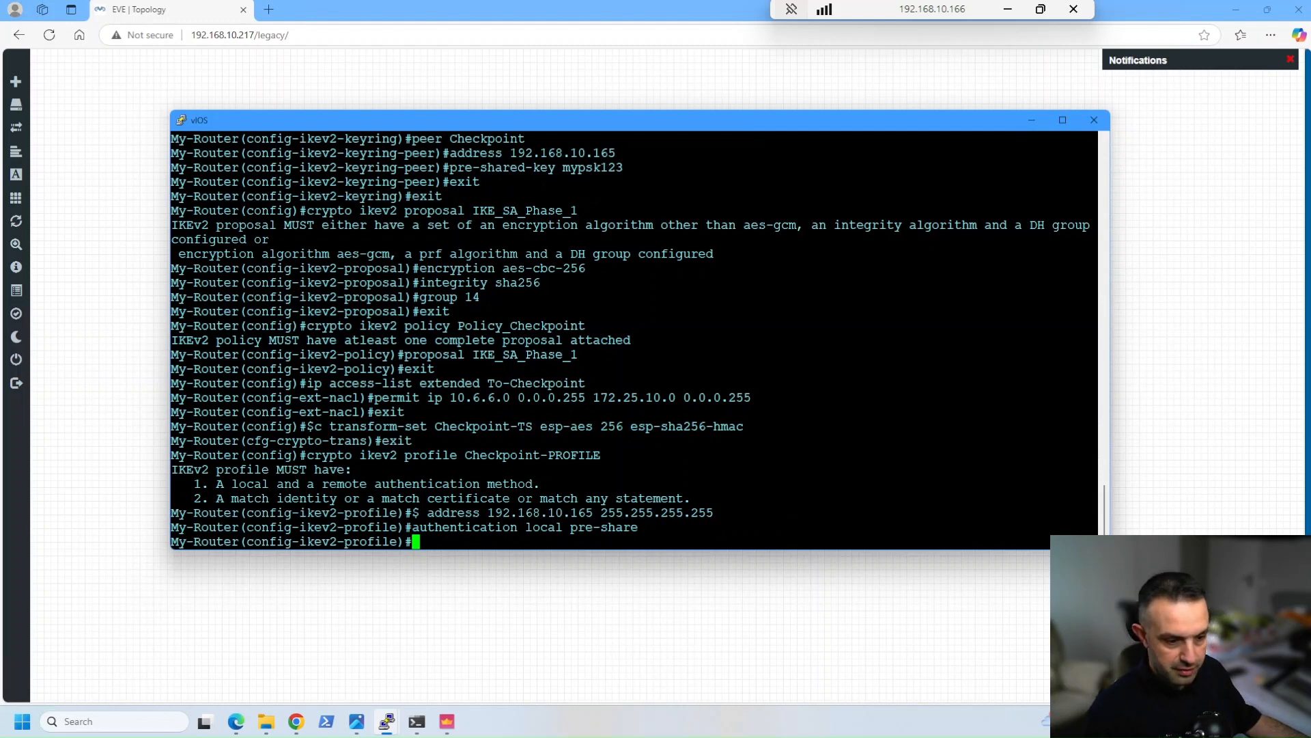
pyautogui.write('authentication remote pre-shar')
pyautogui.press('Return')
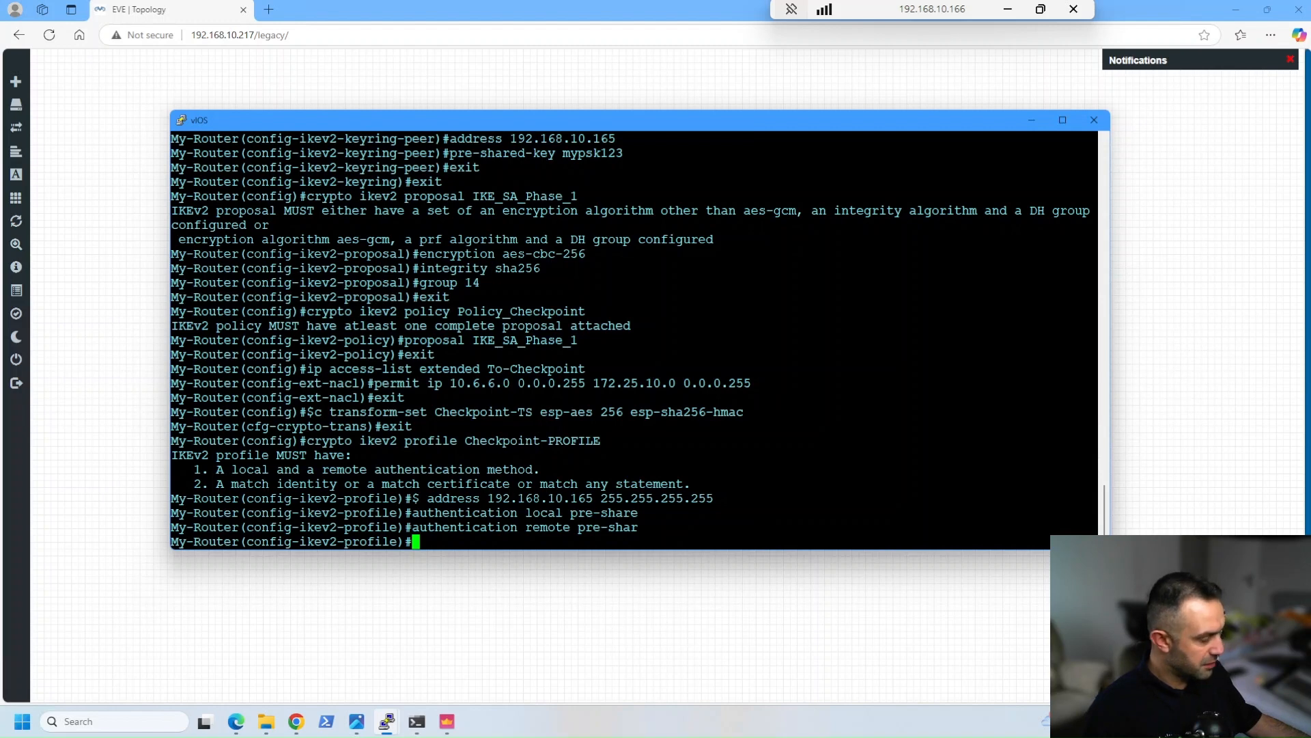
pyautogui.write('keyring local KR-1')
pyautogui.press('Return')
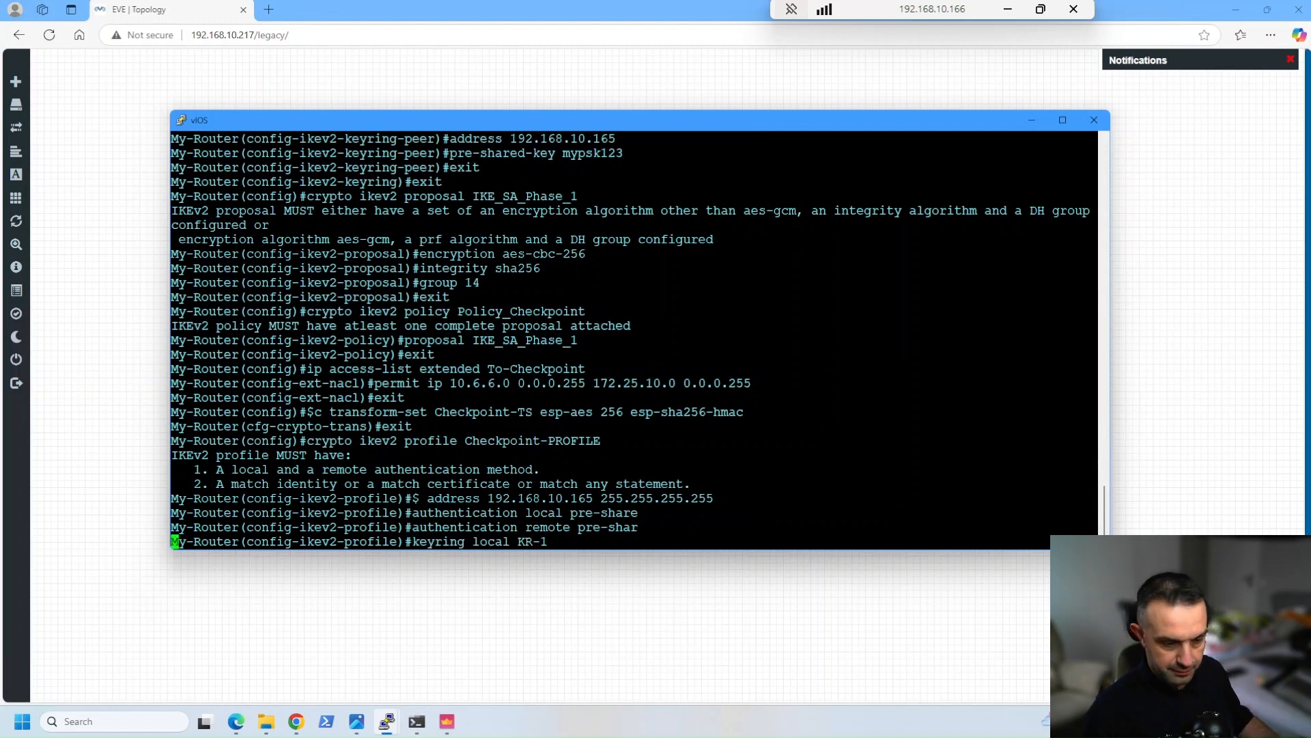
pyautogui.write('exit')
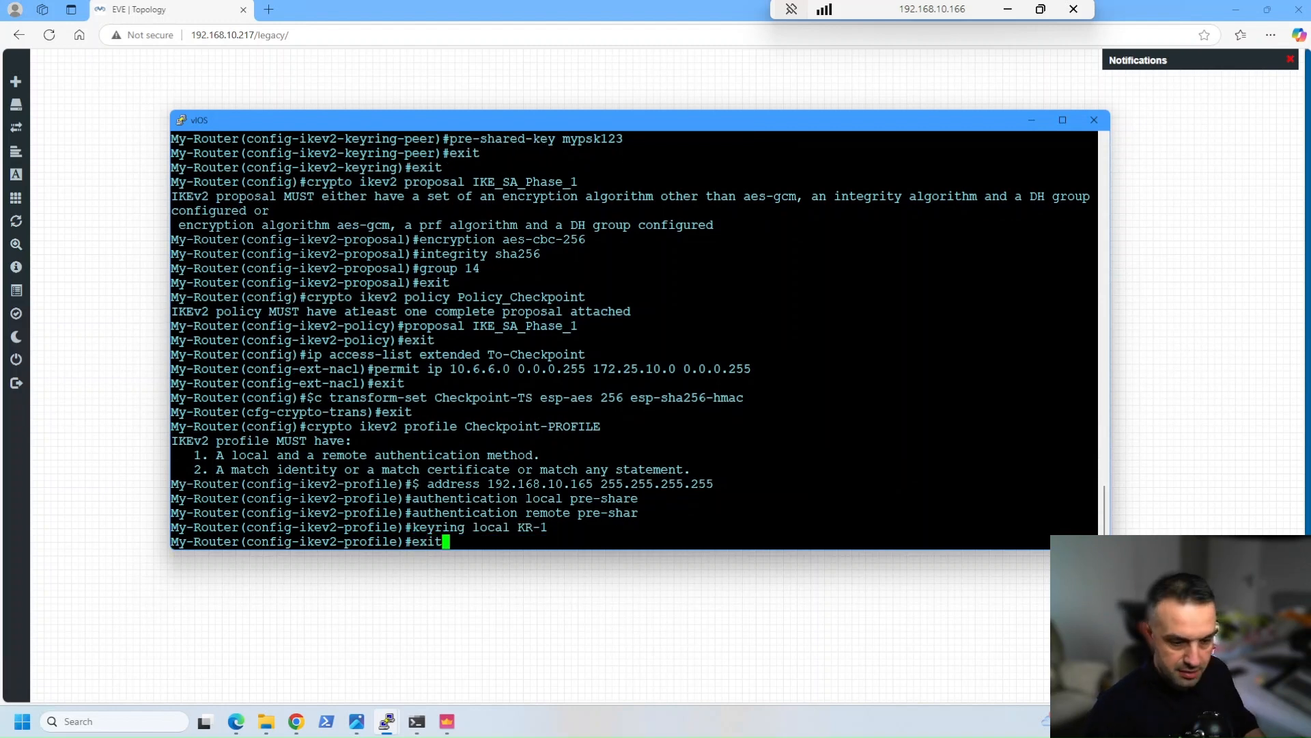
pyautogui.press('Return')
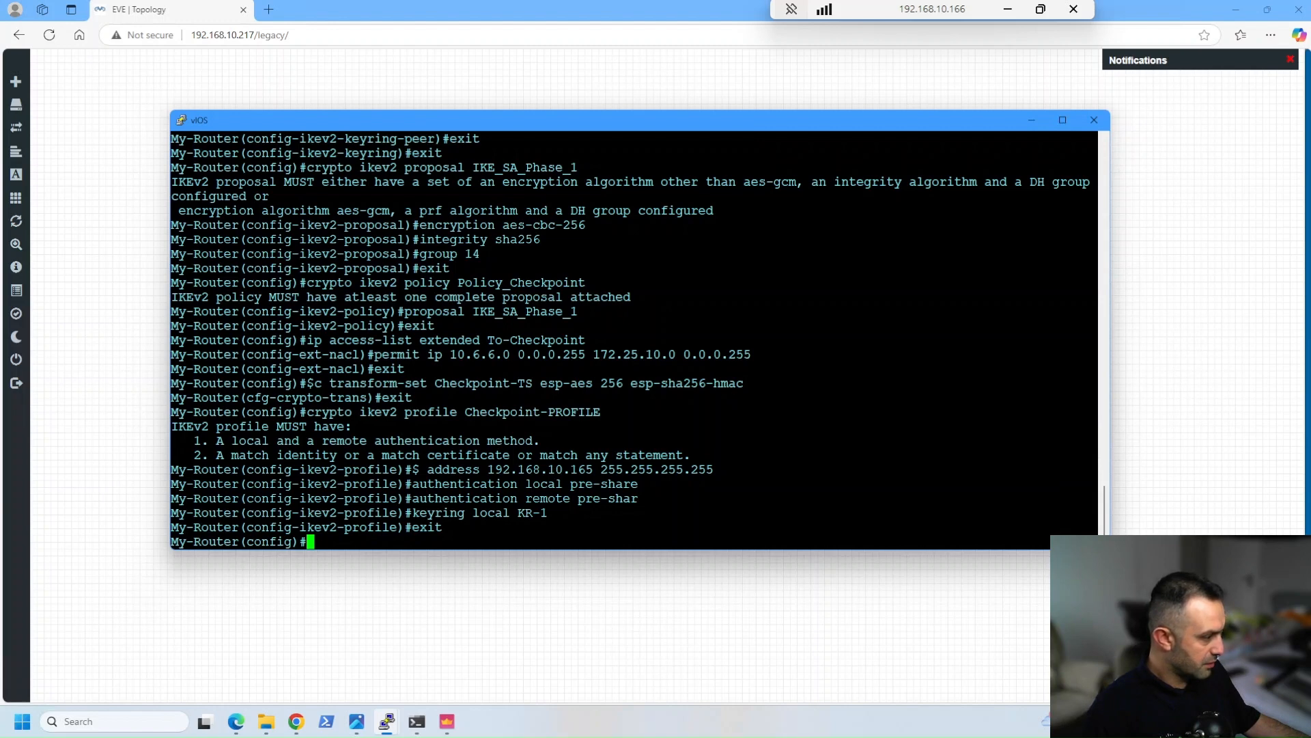
# Create crypto map Checkpoint-CryptoMap 10 ipsec-isakmp with peer 192.168.10.165 and PFS group14
pyautogui.rightClick(713, 399)
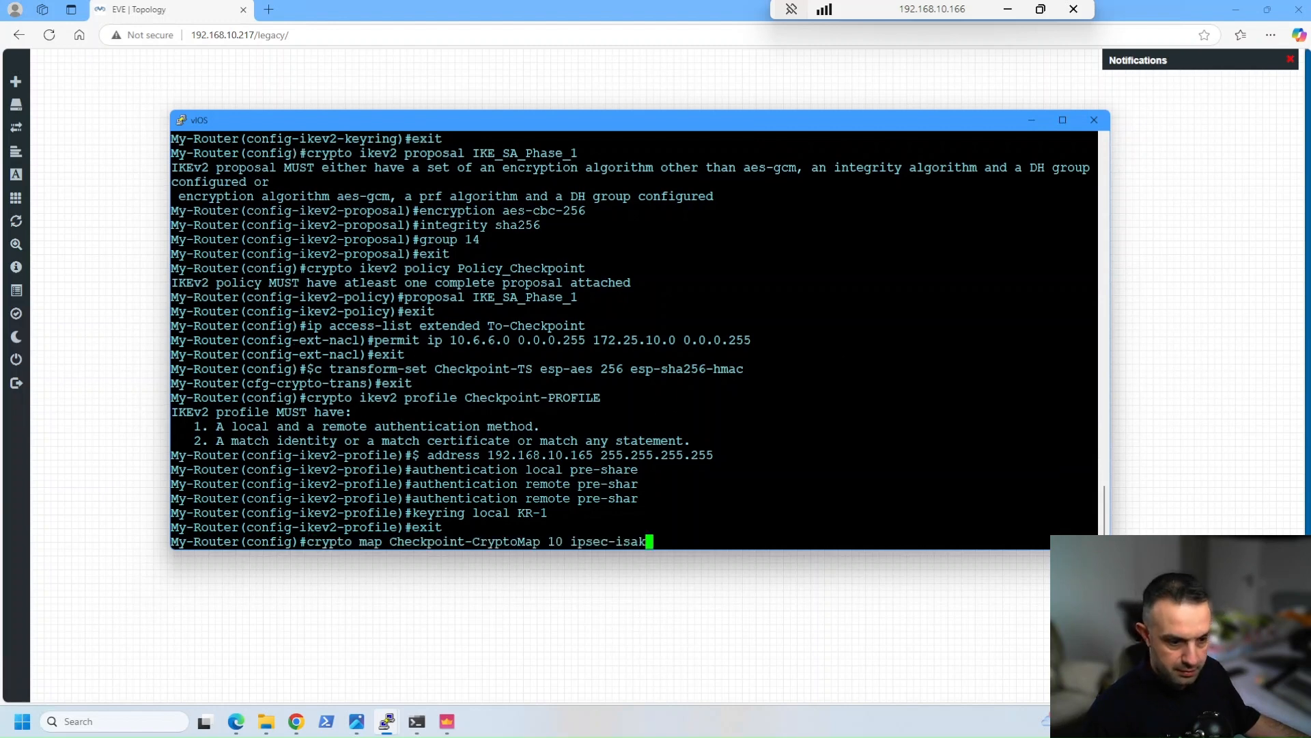
pyautogui.press('Return')
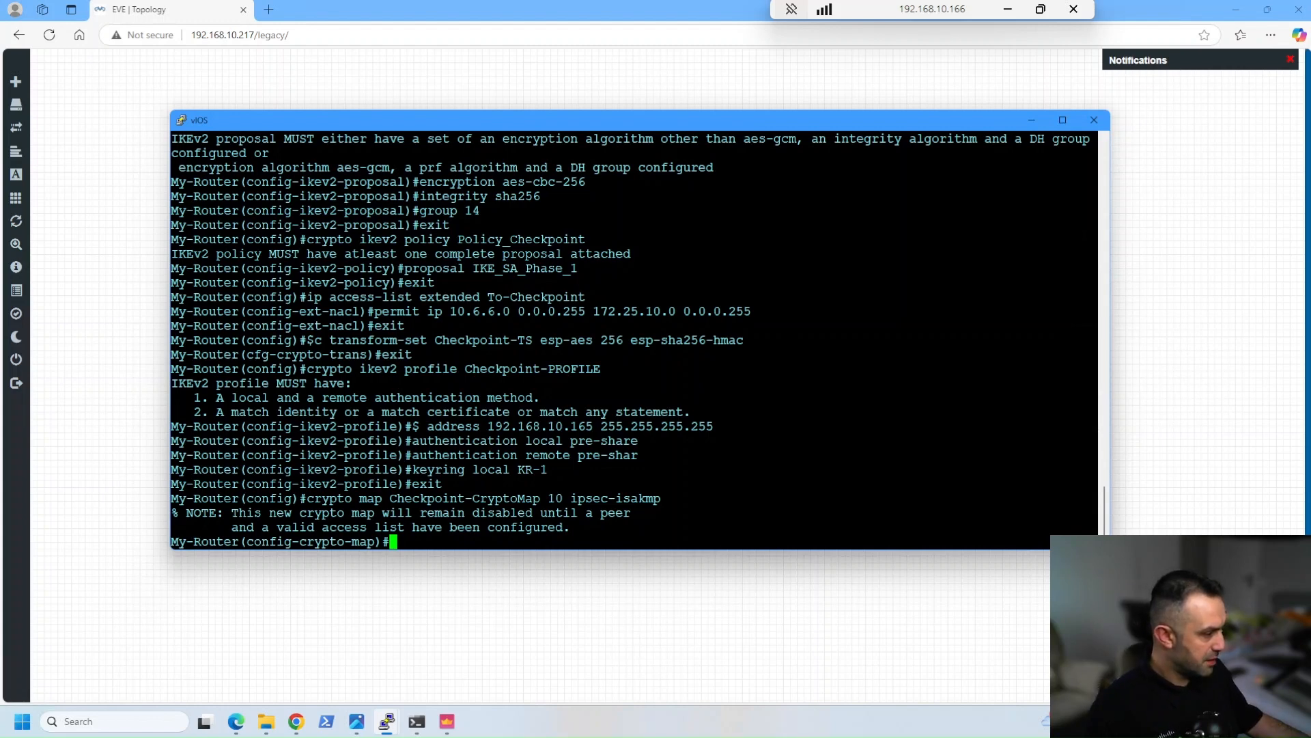
pyautogui.write('set peer 192.168.10.165')
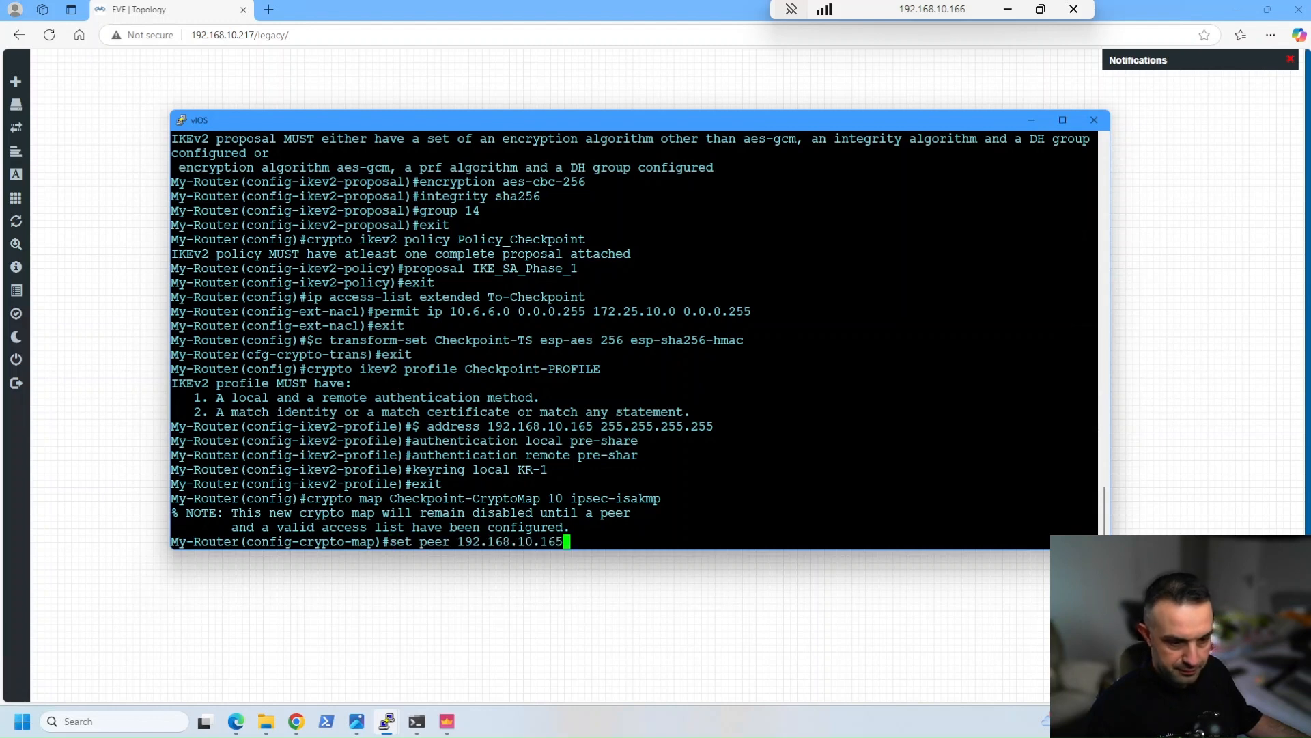
pyautogui.press('Return')
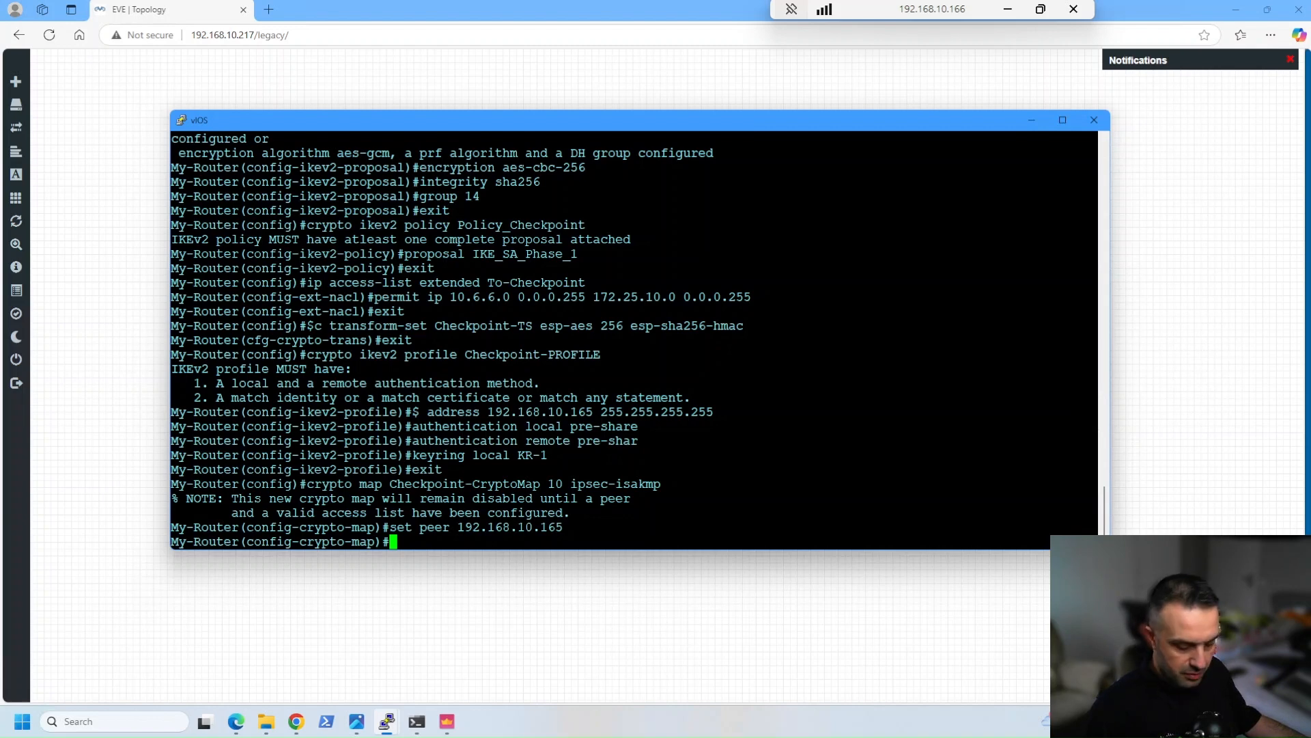
pyautogui.write('set pfs group14')
pyautogui.press('Return')
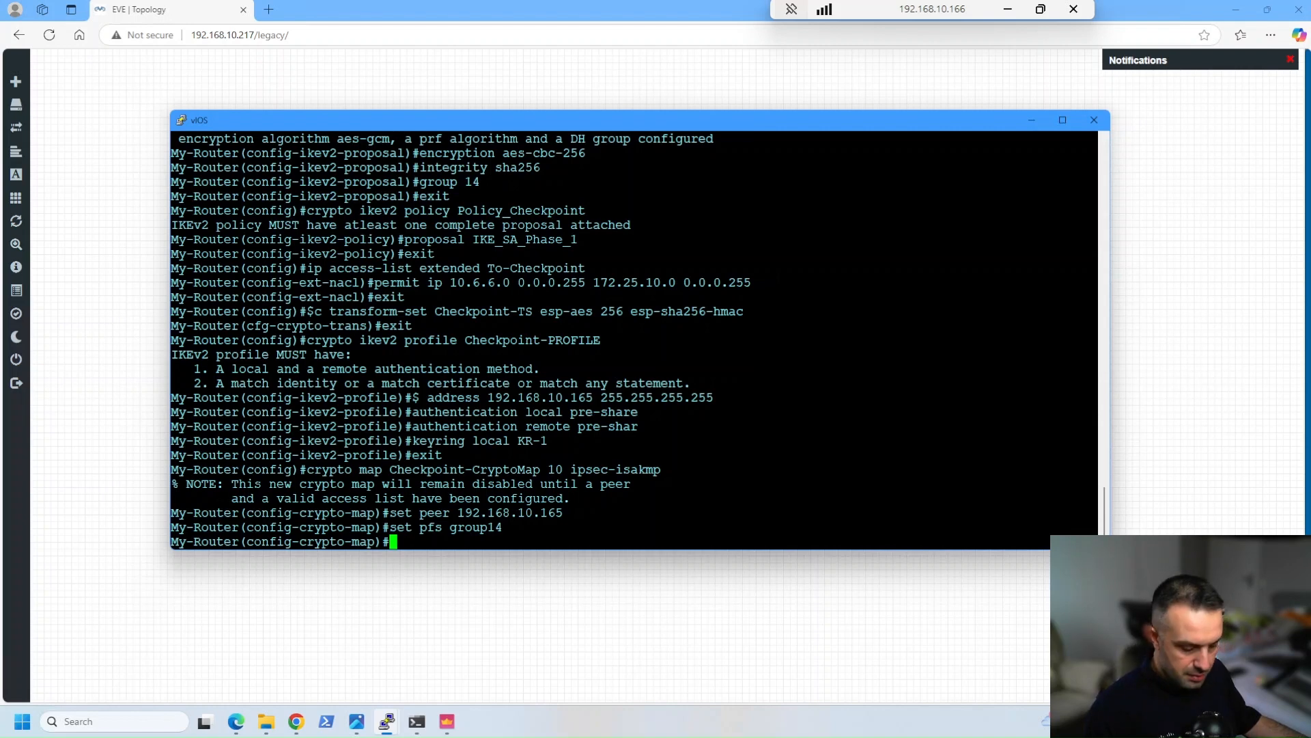
# Complete the crypto map with SA lifetime 3600 seconds, transform set Checkpoint-TS, IKEv2 profile Checkpoint-PROFILE and match address To-Checkpoint, and exit it
pyautogui.rightClick(722, 336)
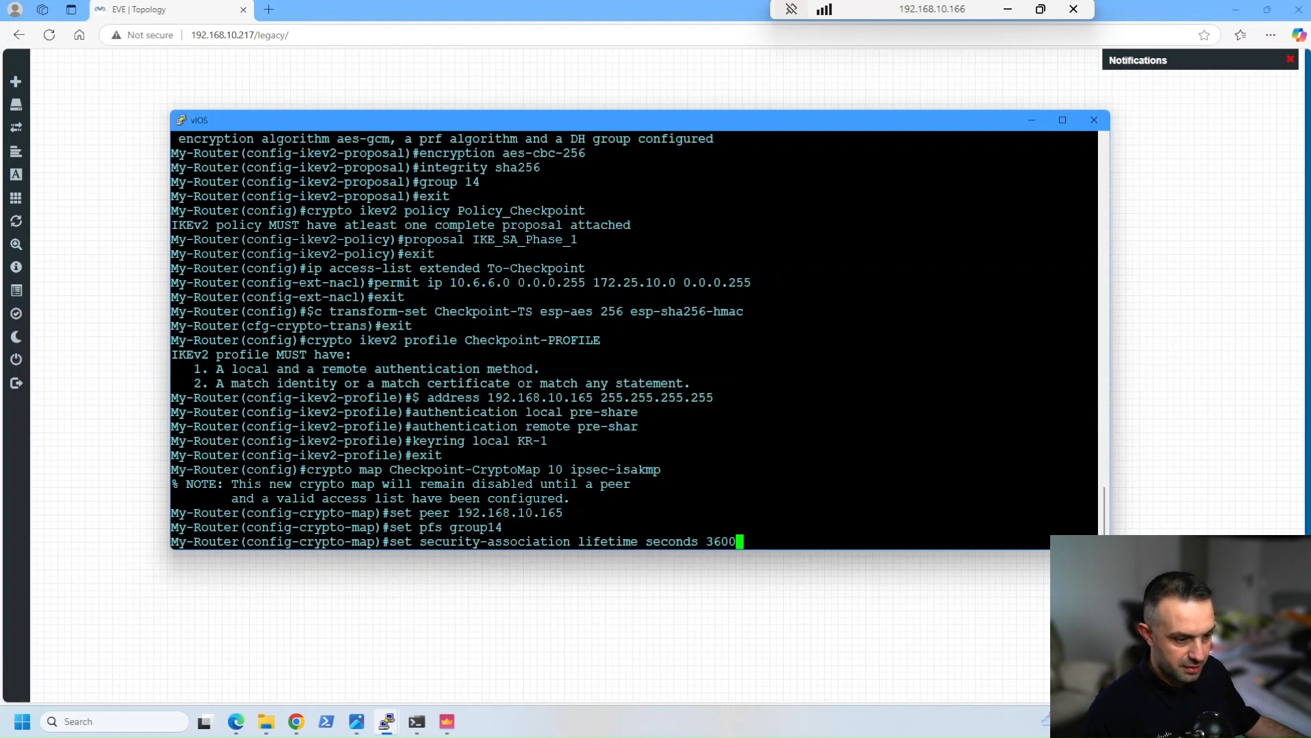
pyautogui.press('Return')
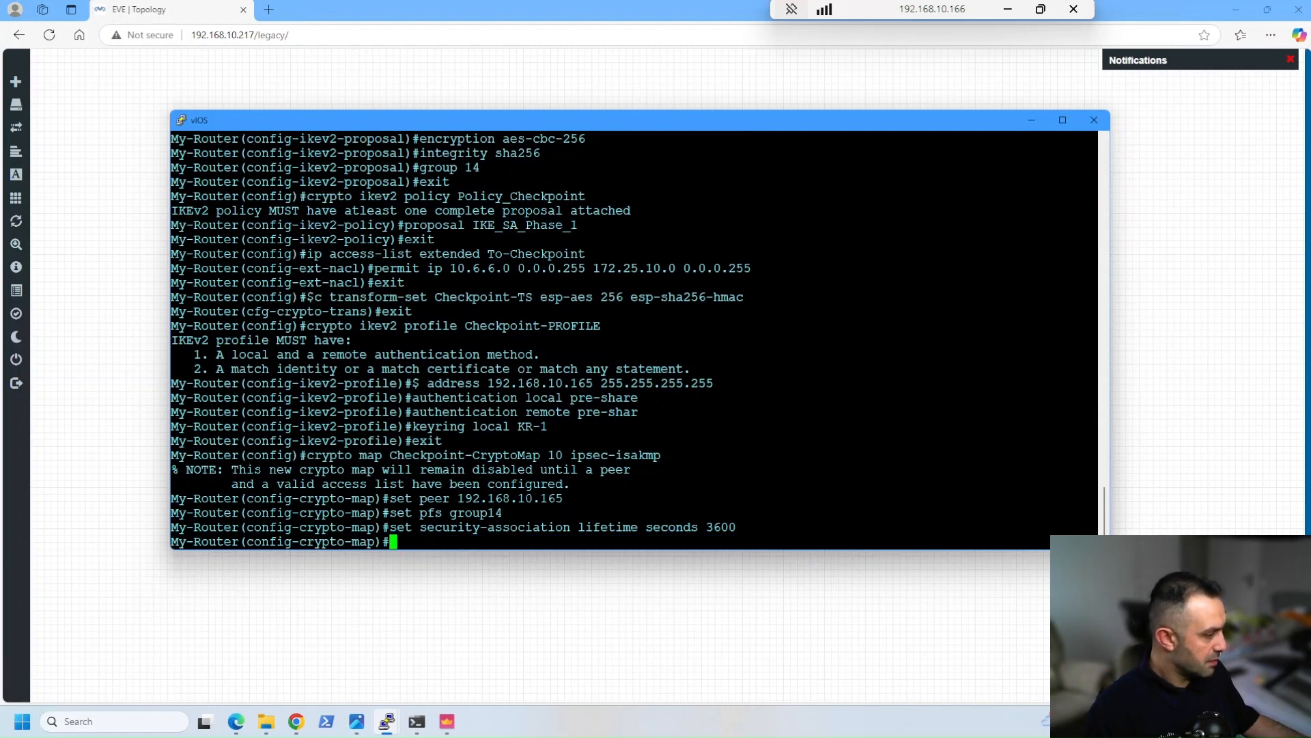
pyautogui.rightClick(862, 356)
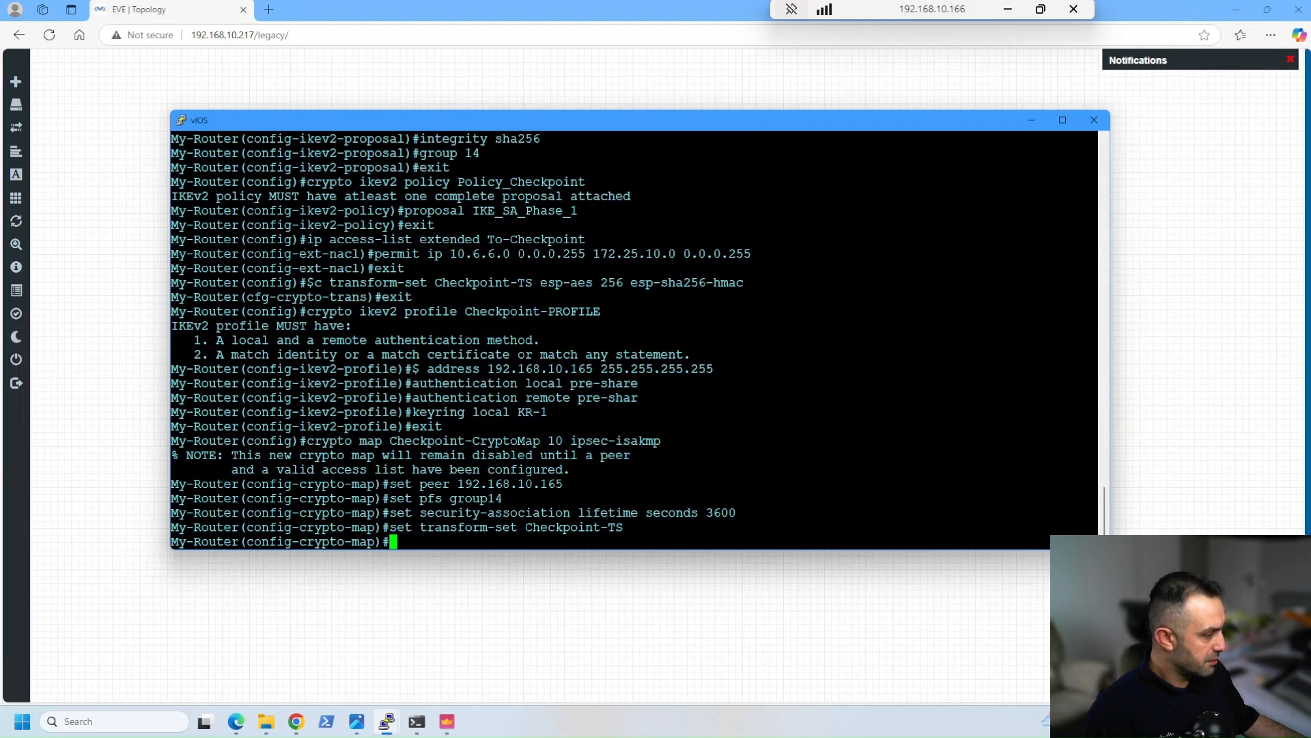
pyautogui.rightClick(552, 390)
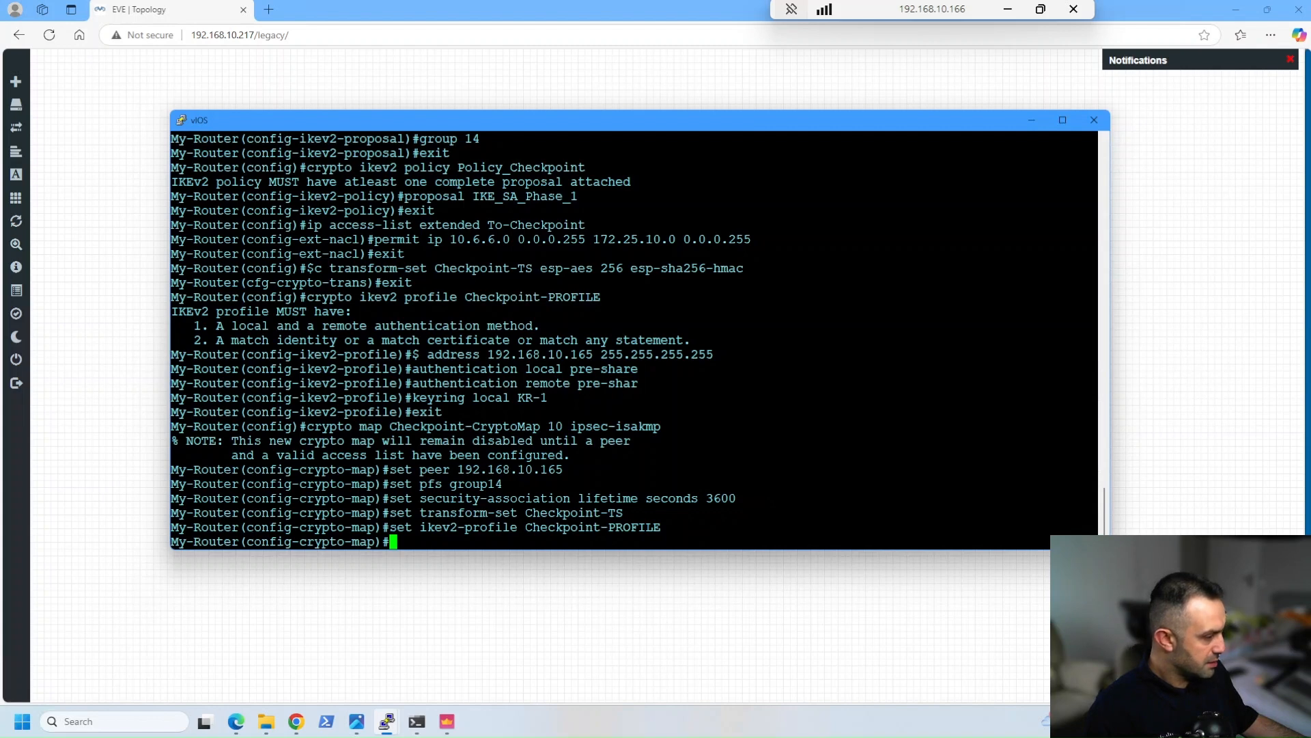
pyautogui.rightClick(645, 406)
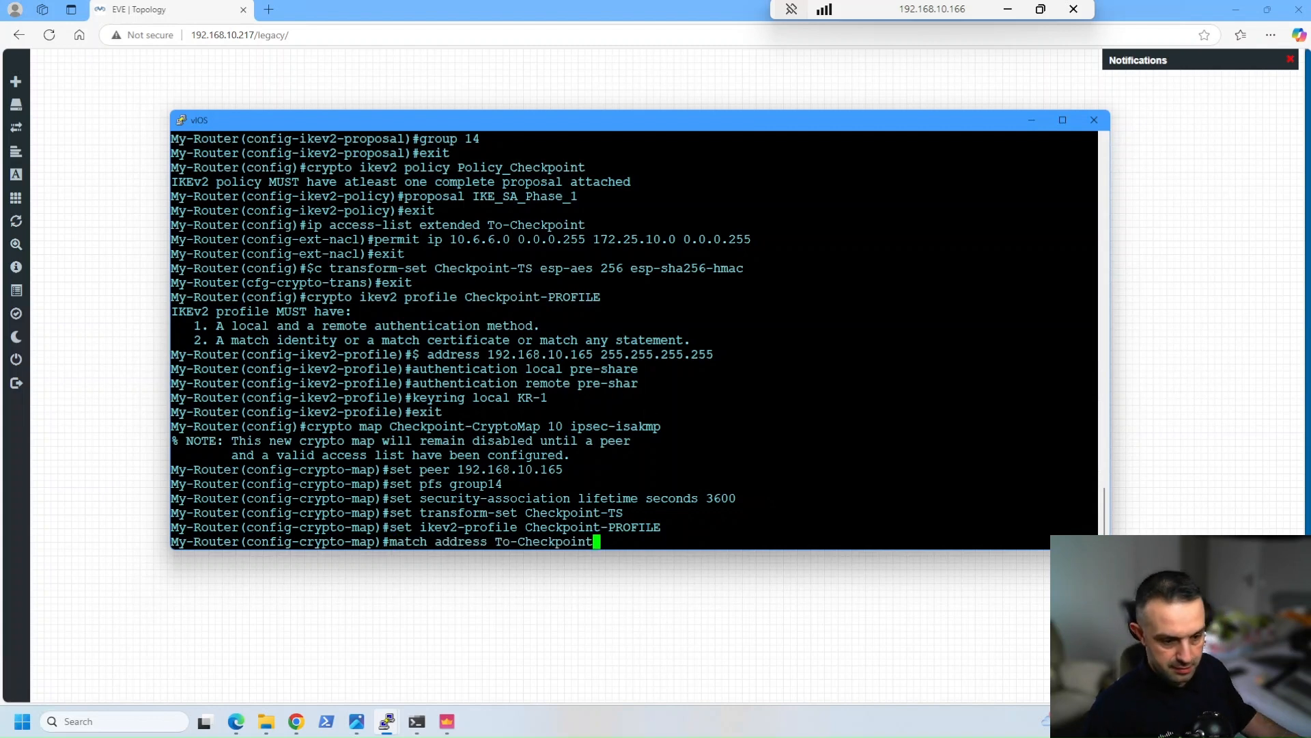
pyautogui.write('exit')
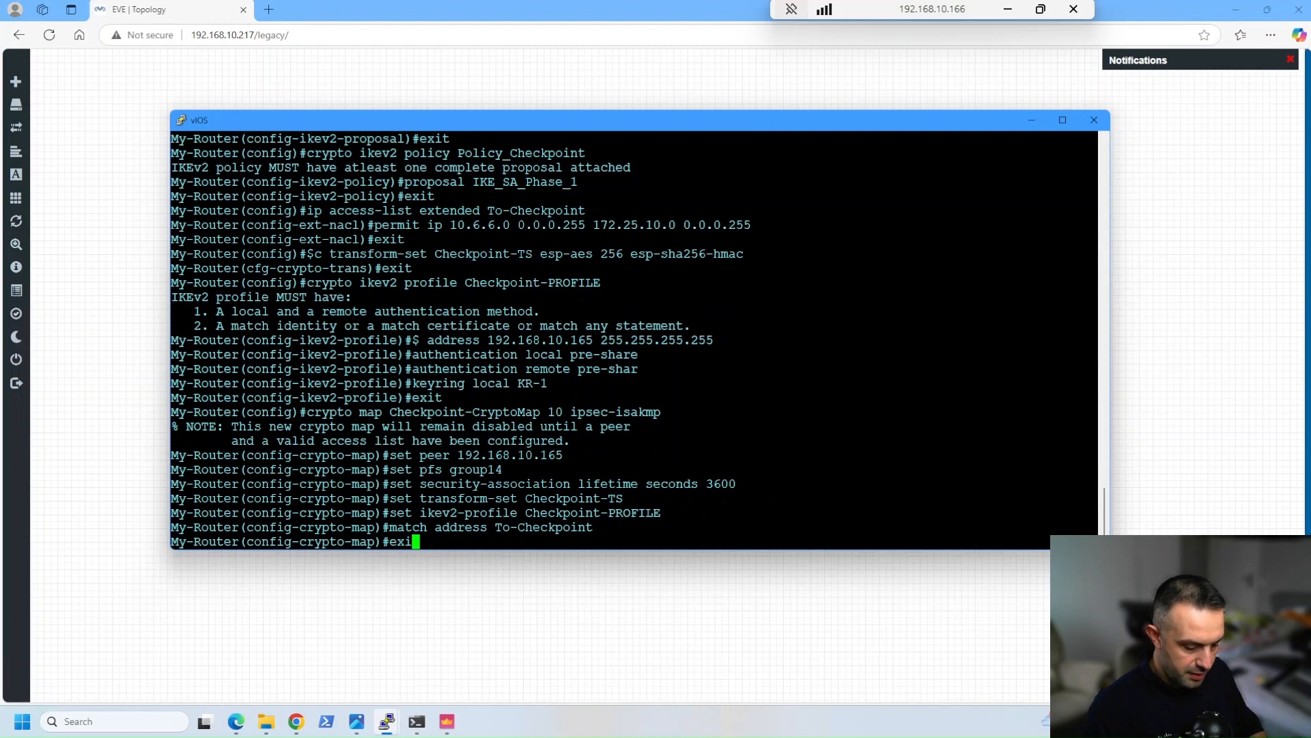
pyautogui.press('Return')
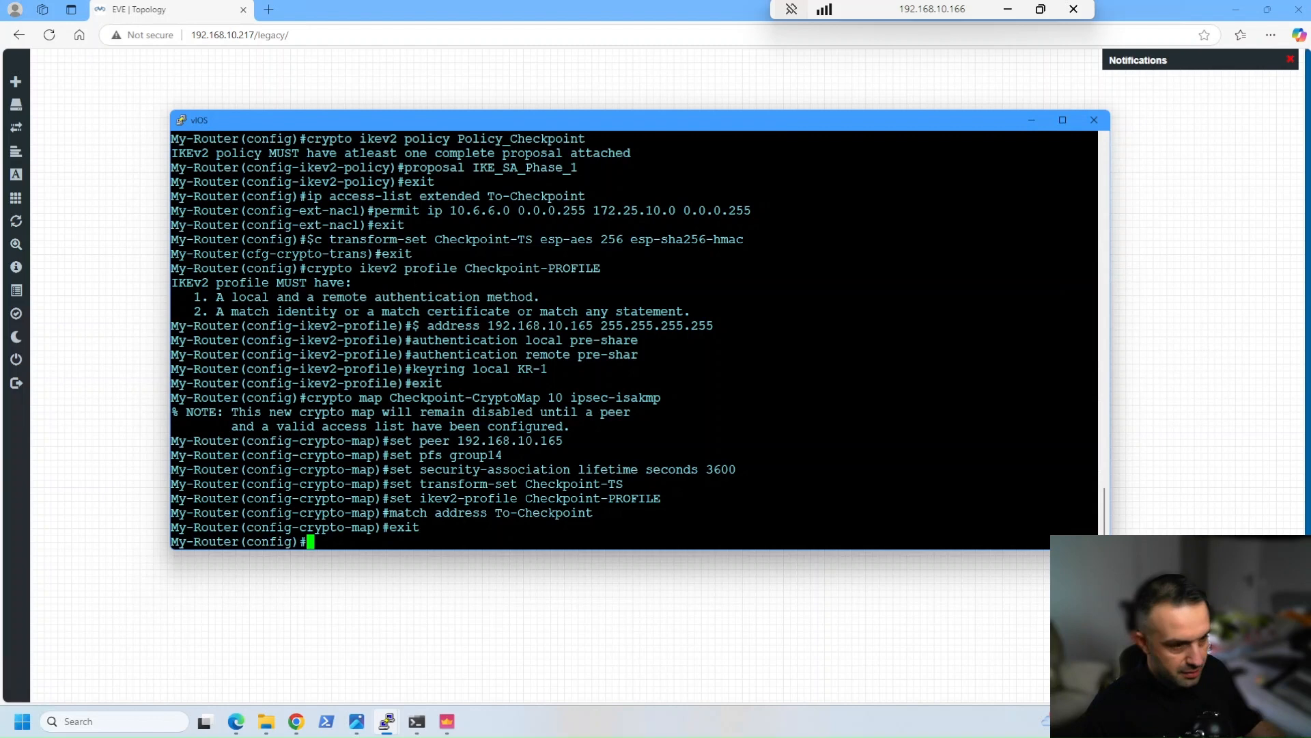
# Check the router's outside interface in the topology and apply crypto map Checkpoint-CryptoMap to gigabitEthernet 0/0
pyautogui.moveTo(743, 127); pyautogui.dragTo(796, 486)
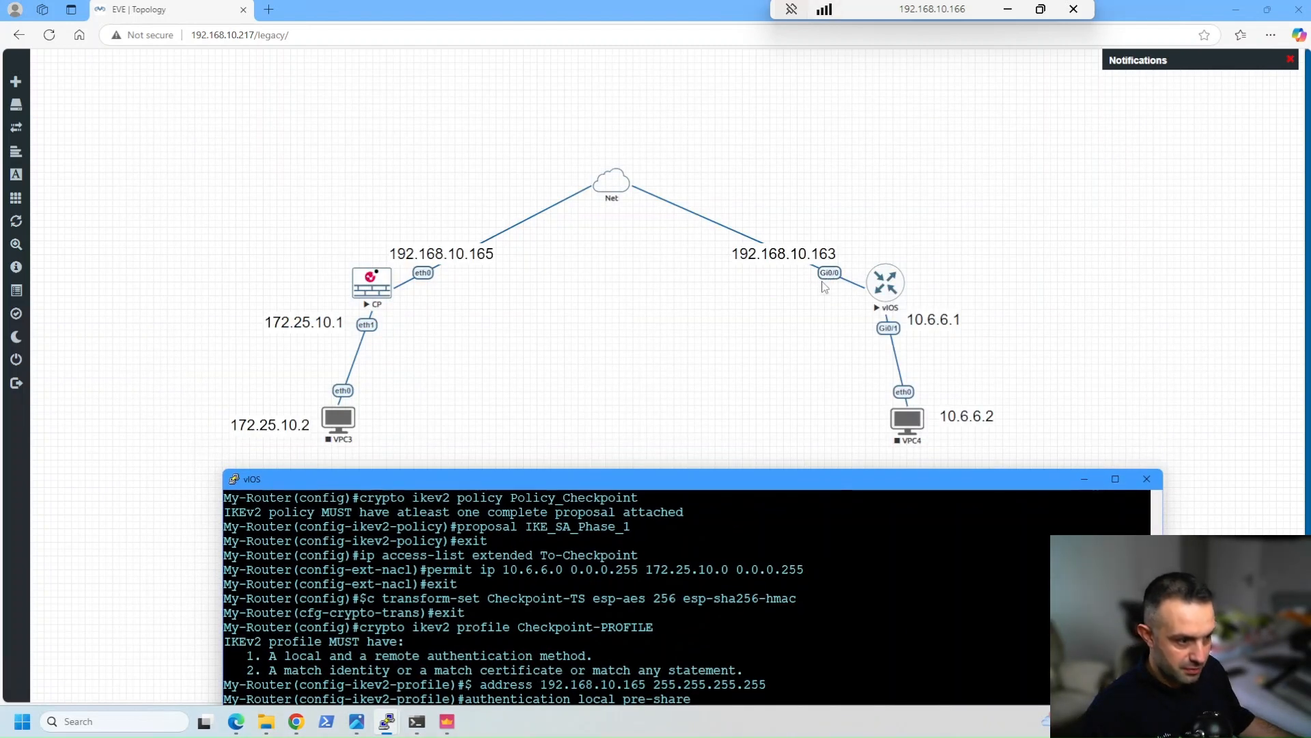
pyautogui.moveTo(738, 487); pyautogui.dragTo(661, 135)
pyautogui.write('inter')
pyautogui.press('Tab')
pyautogui.write('gi')
pyautogui.press('Tab')
pyautogui.write('0/0')
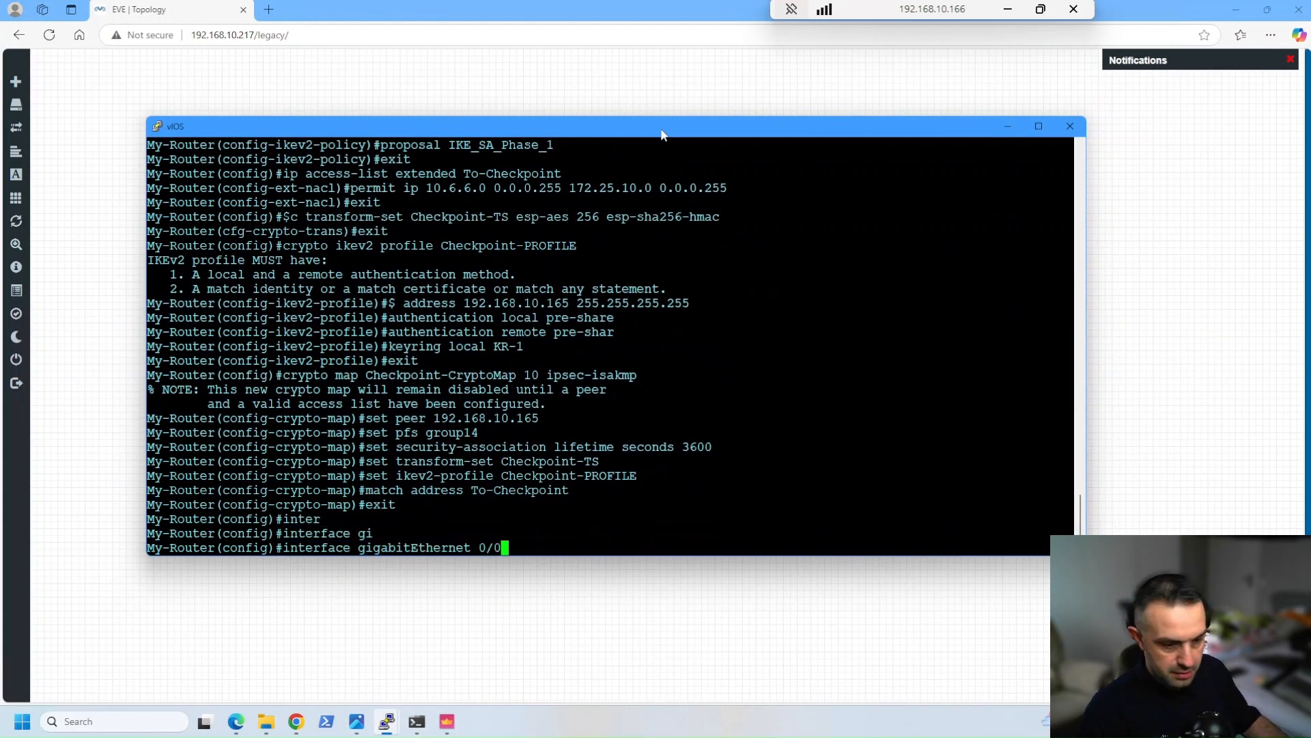
pyautogui.press('Return')
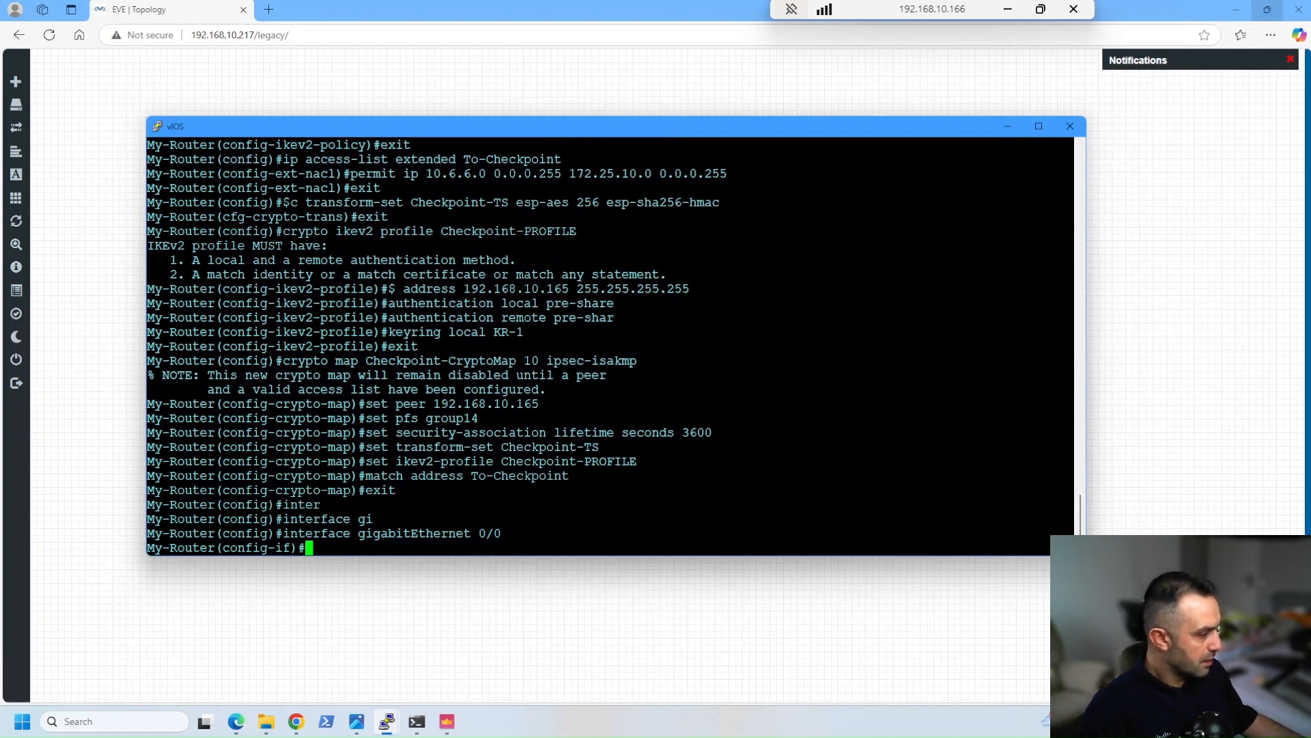
pyautogui.moveTo(1267, 10)
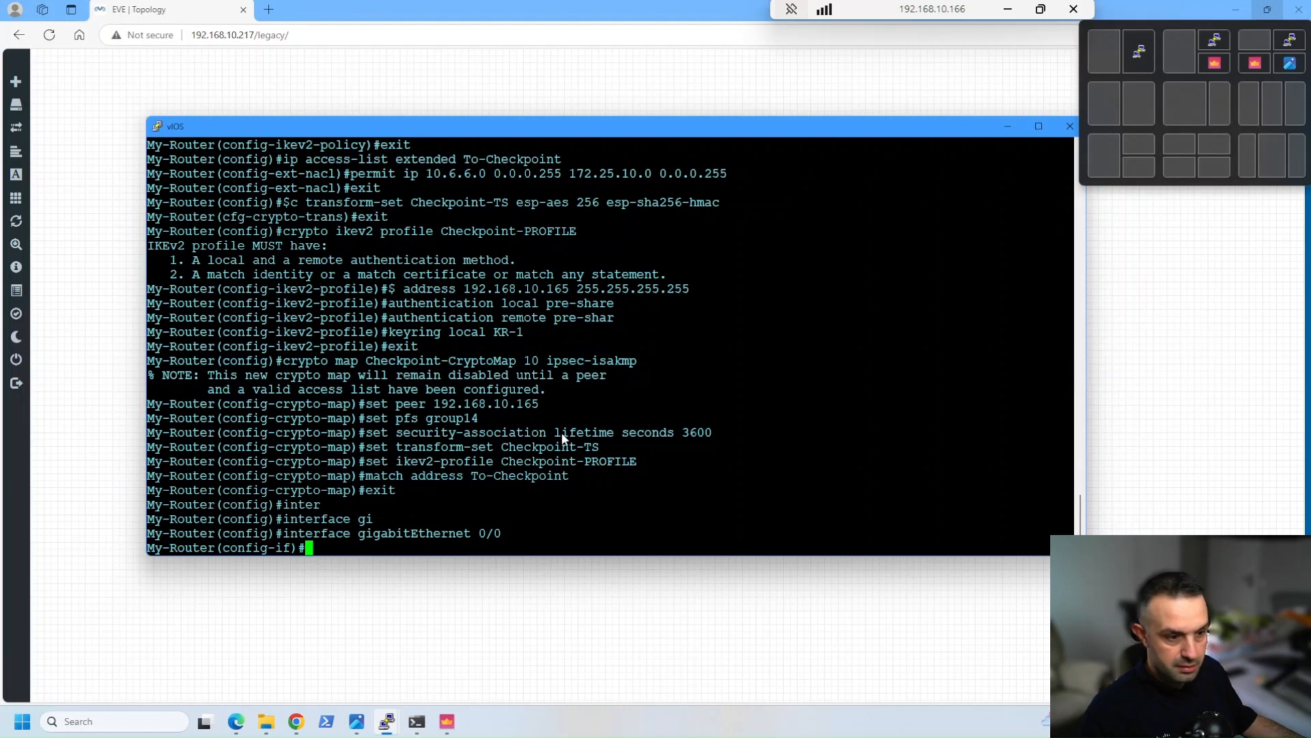
pyautogui.rightClick(612, 461)
pyautogui.press('Return')
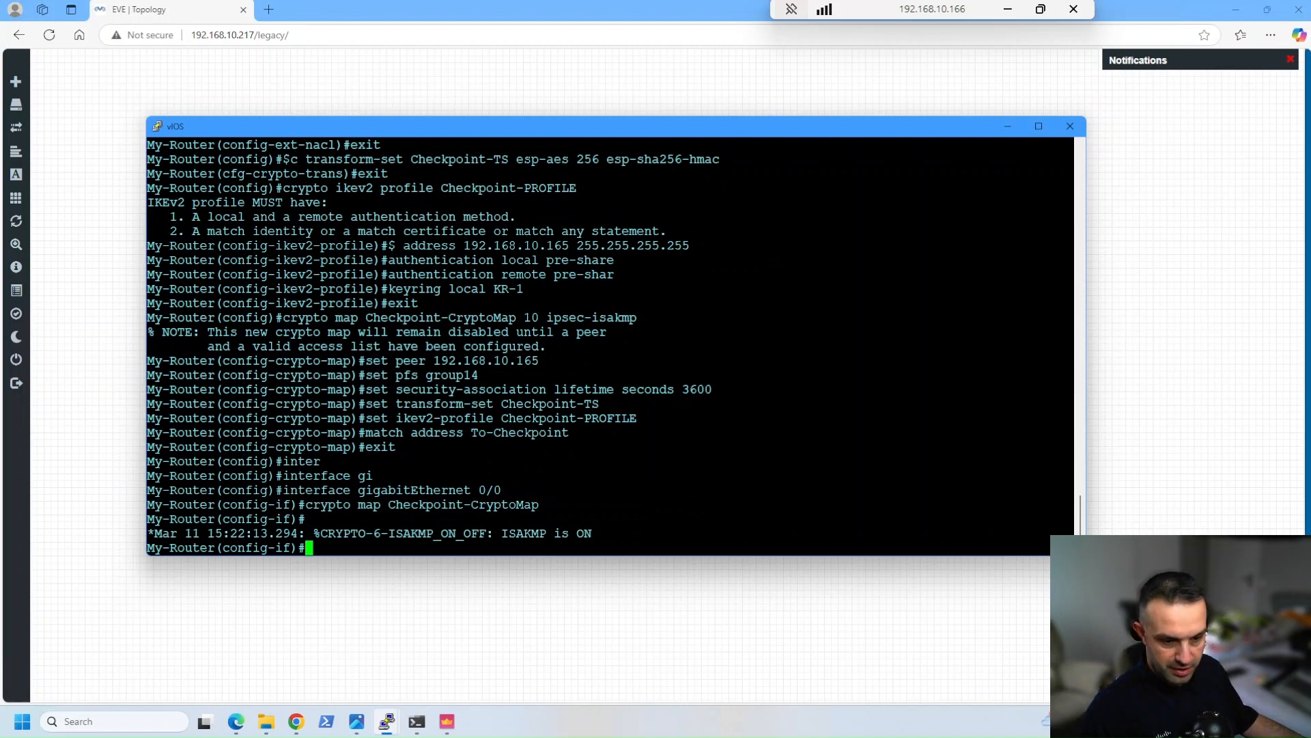
pyautogui.press('Return')
pyautogui.press('Return')
pyautogui.press('Return')
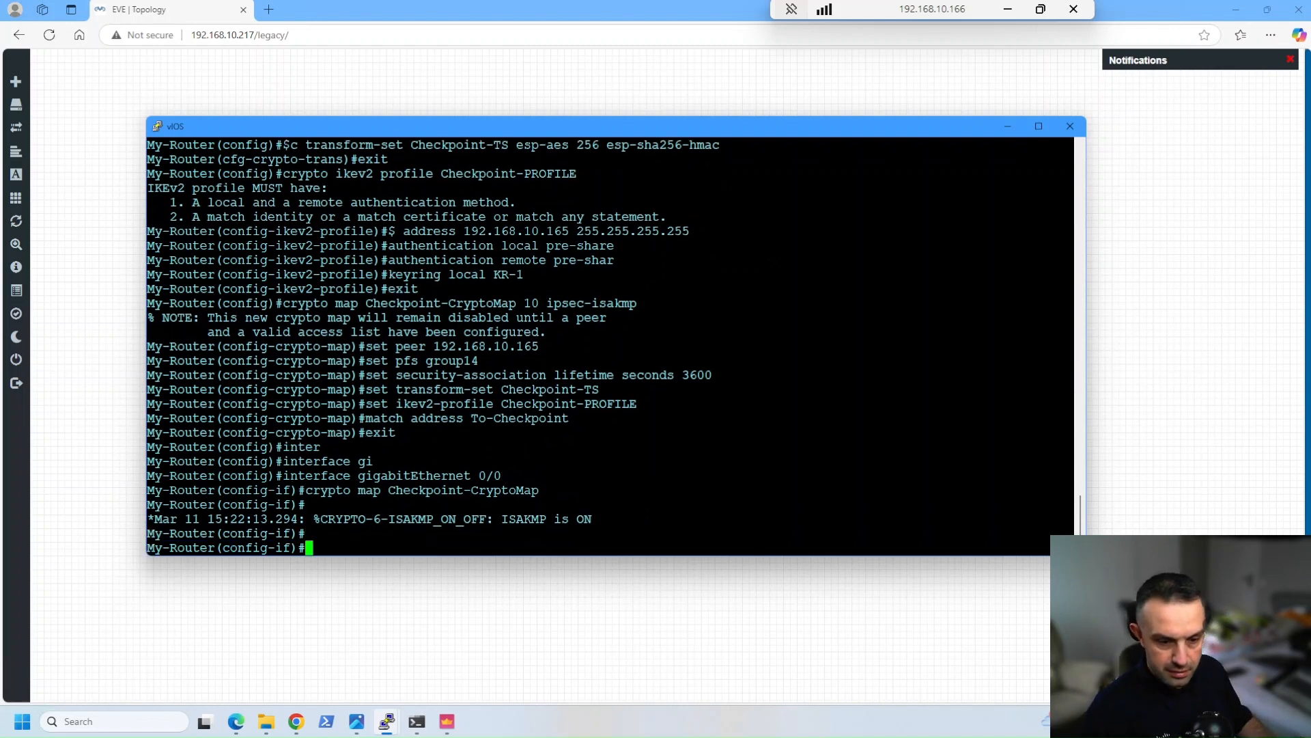
# Leave interface configuration mode and save the router's running configuration
pyautogui.write('exit')
pyautogui.press('Return')
pyautogui.press('Return')
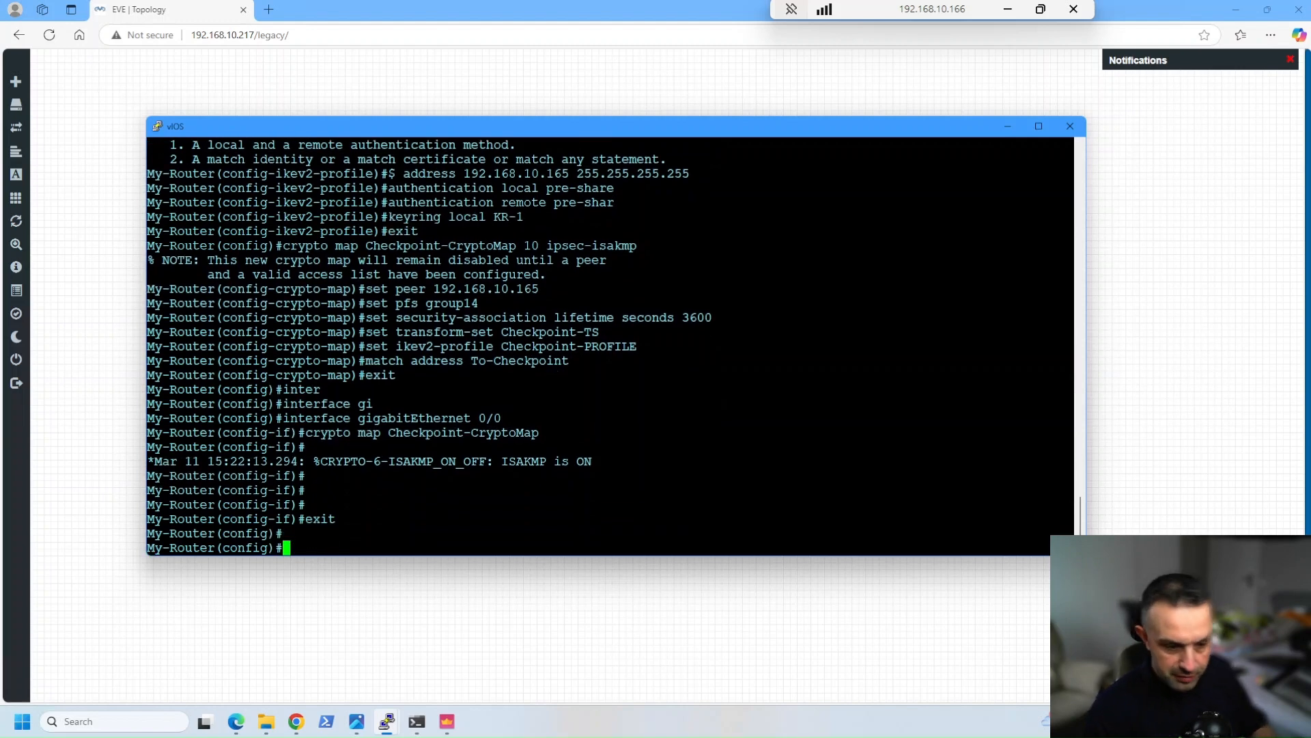
pyautogui.write('do wr')
pyautogui.press('Return')
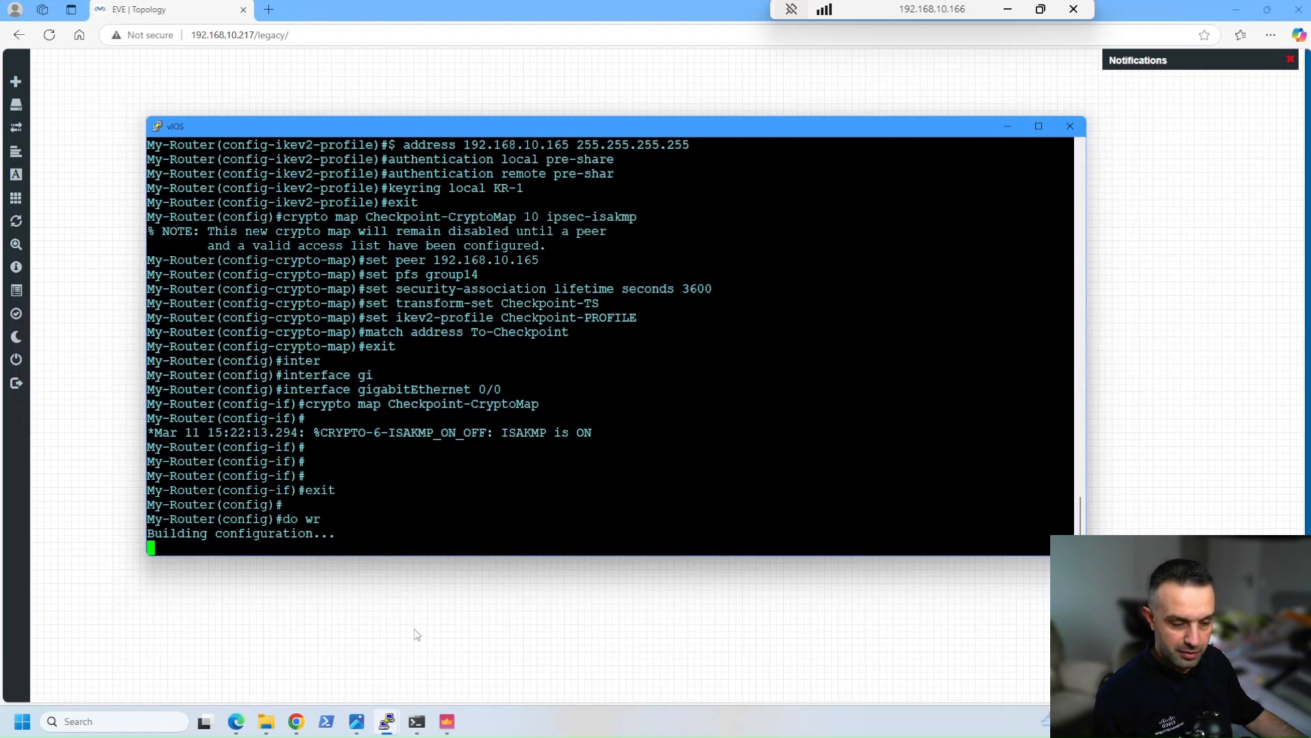
# Switch to Check Point SmartConsole and check the enabled IPSec VPN blade in gateway GW-32's general properties, closing them without changes
pyautogui.click(447, 721)
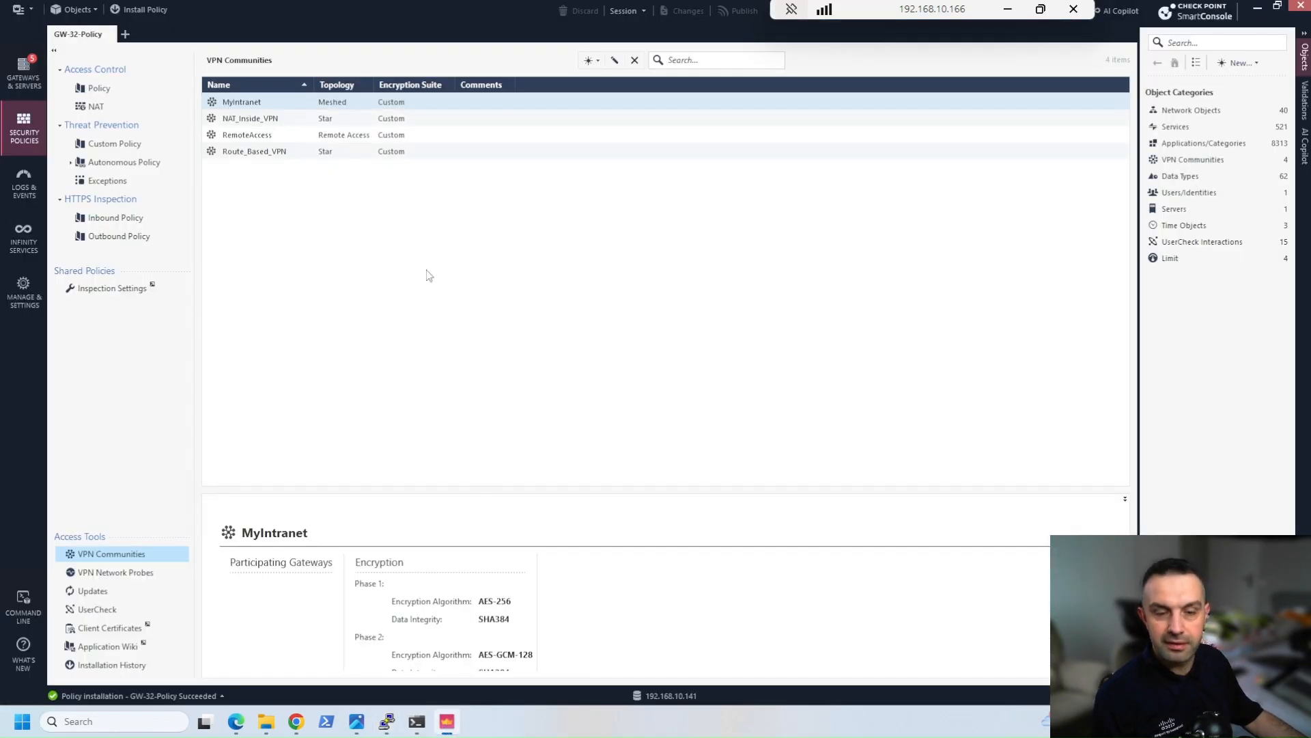
pyautogui.click(34, 78)
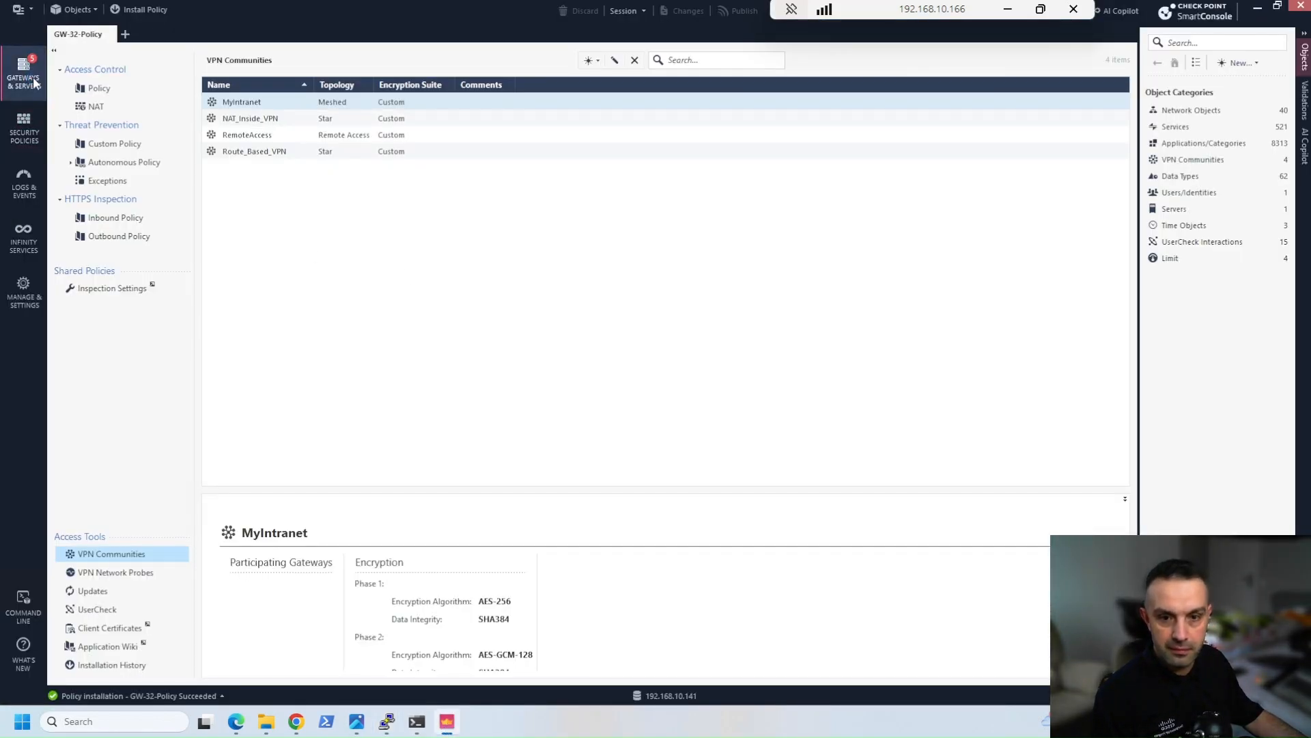
pyautogui.click(216, 167)
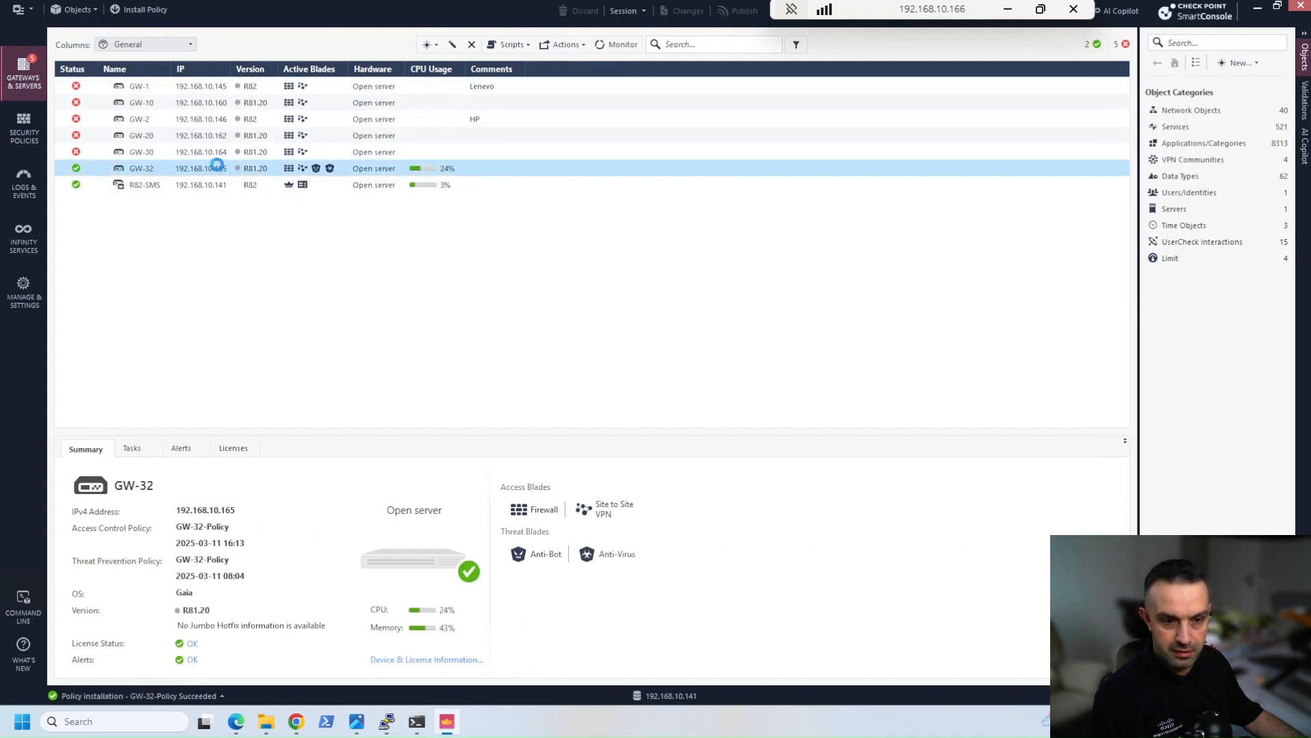
pyautogui.doubleClick(196, 163)
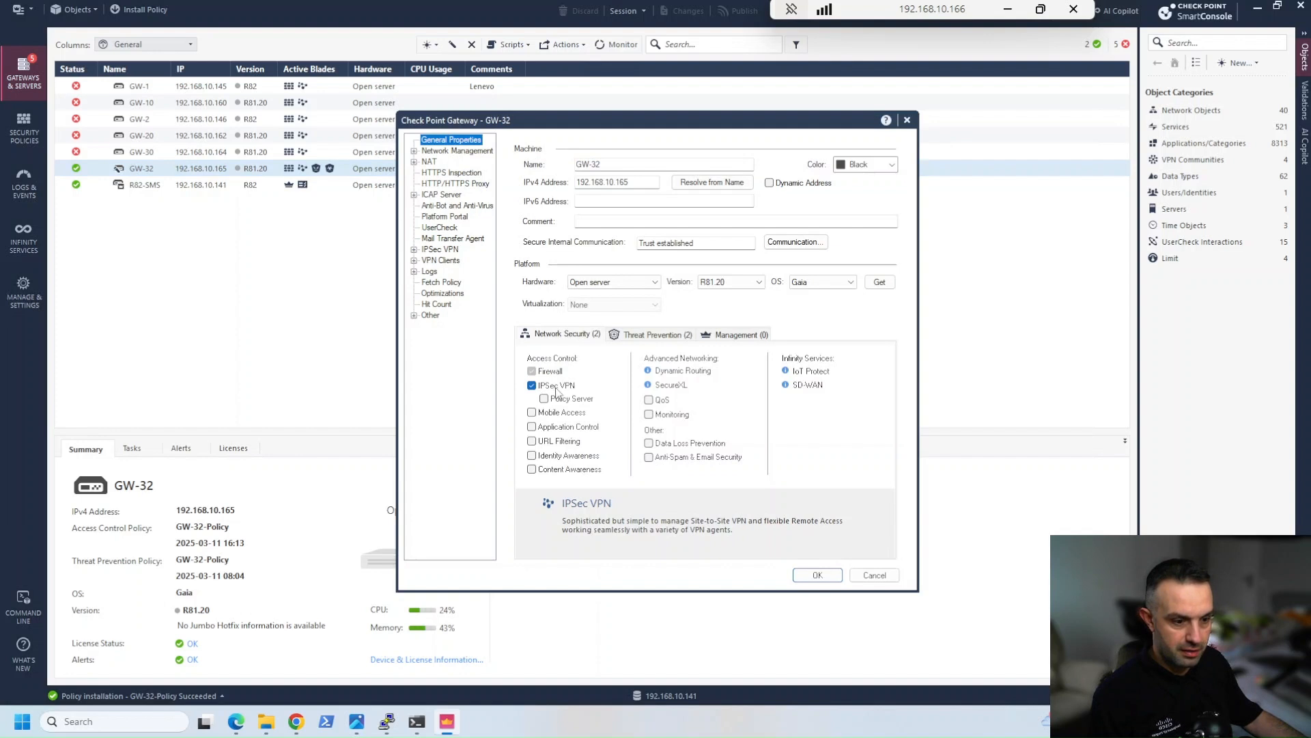
pyautogui.click(874, 575)
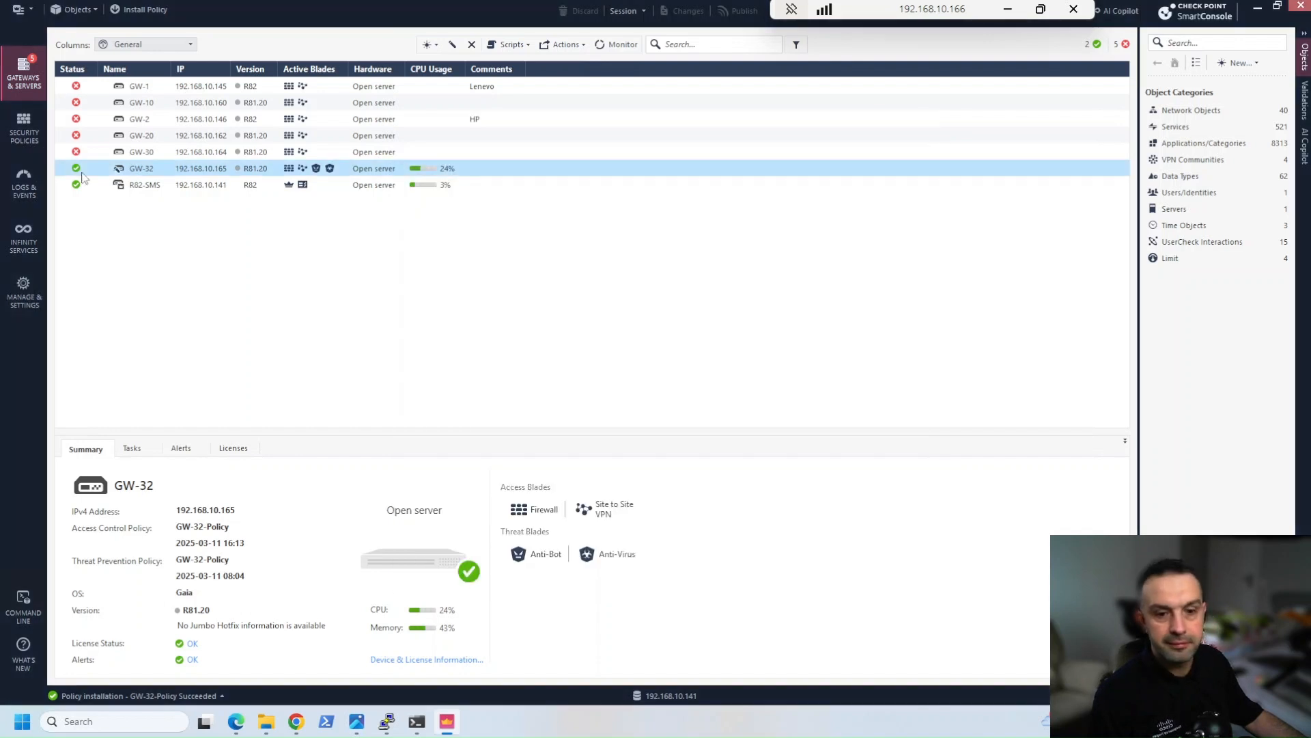
# Create a new star VPN community named Cisco-IKEv2-Test and set its link selection mode to Legacy
pyautogui.click(24, 129)
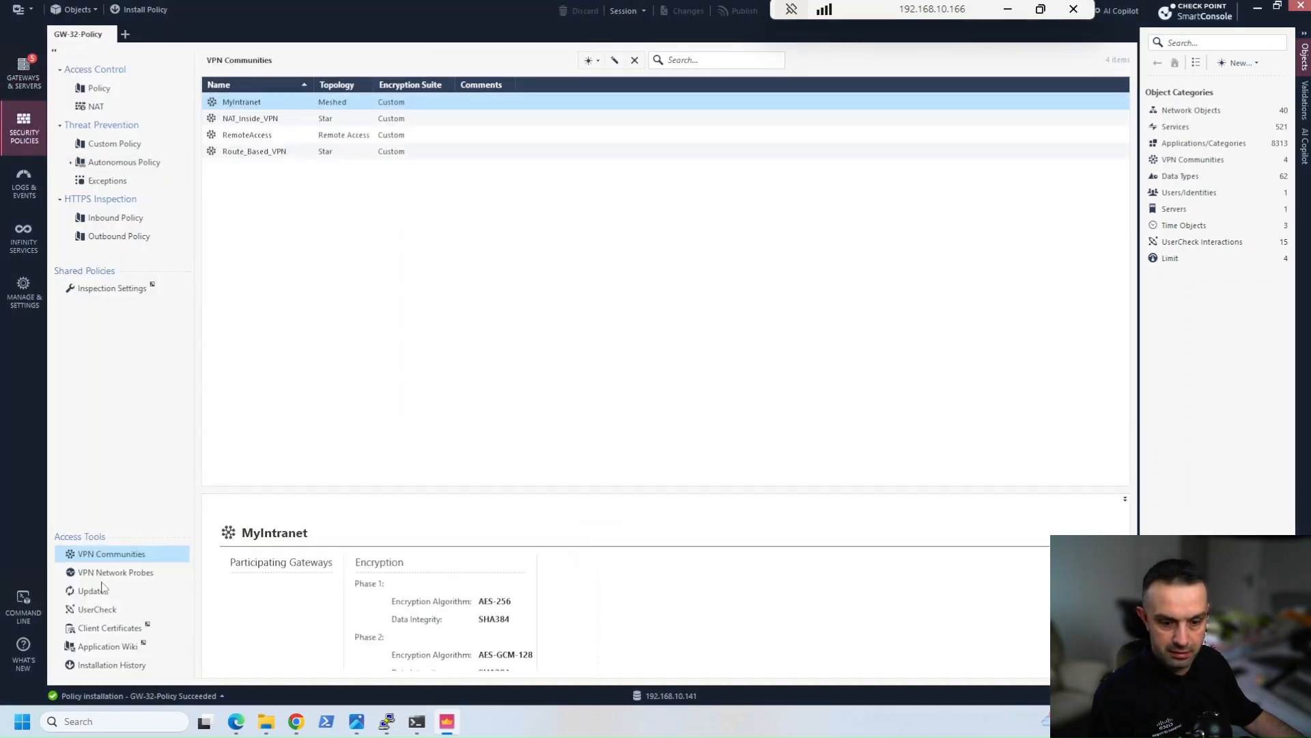
pyautogui.click(592, 60)
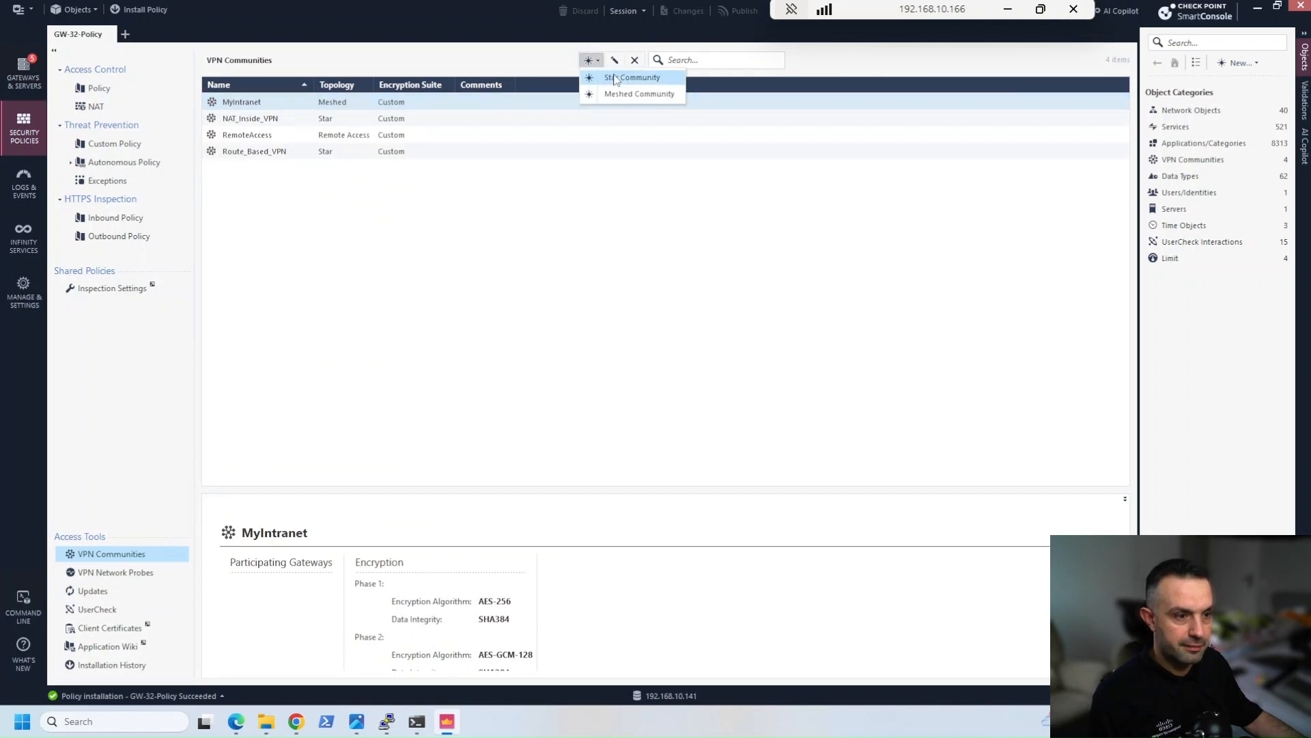
pyautogui.click(618, 79)
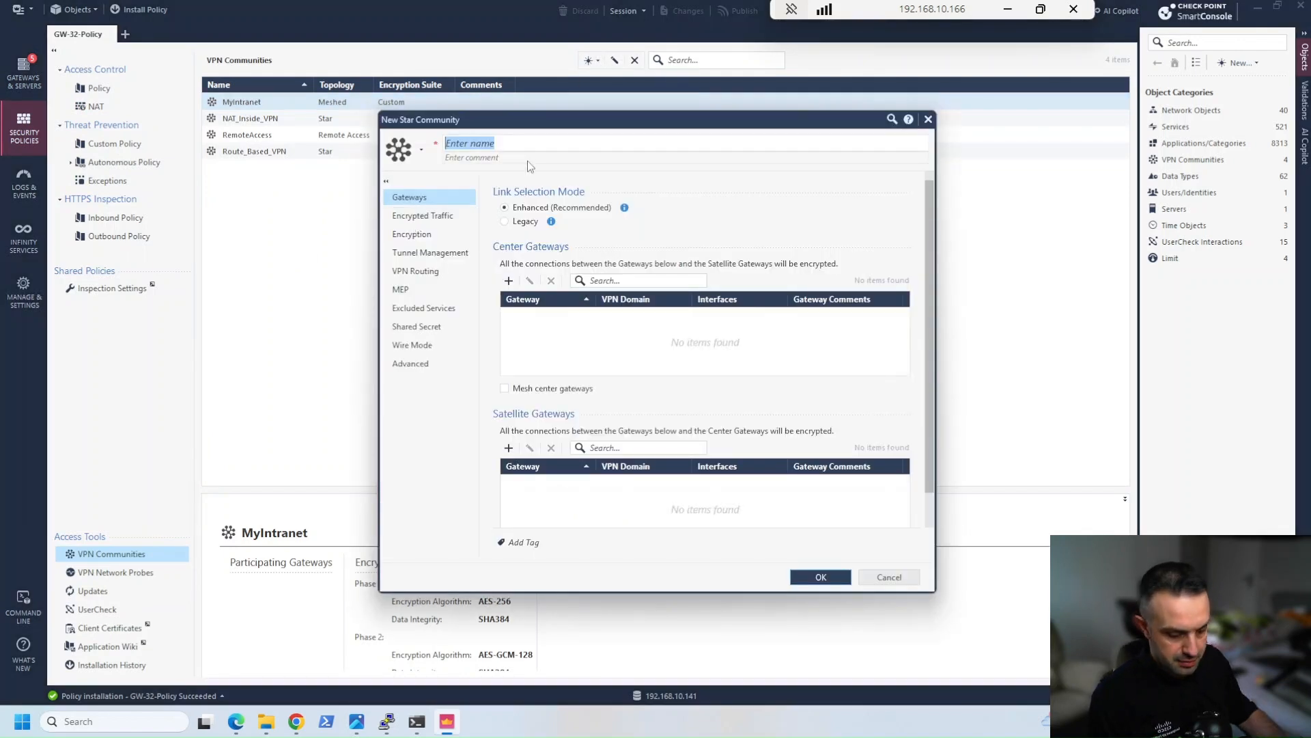
pyautogui.write('Cisco')
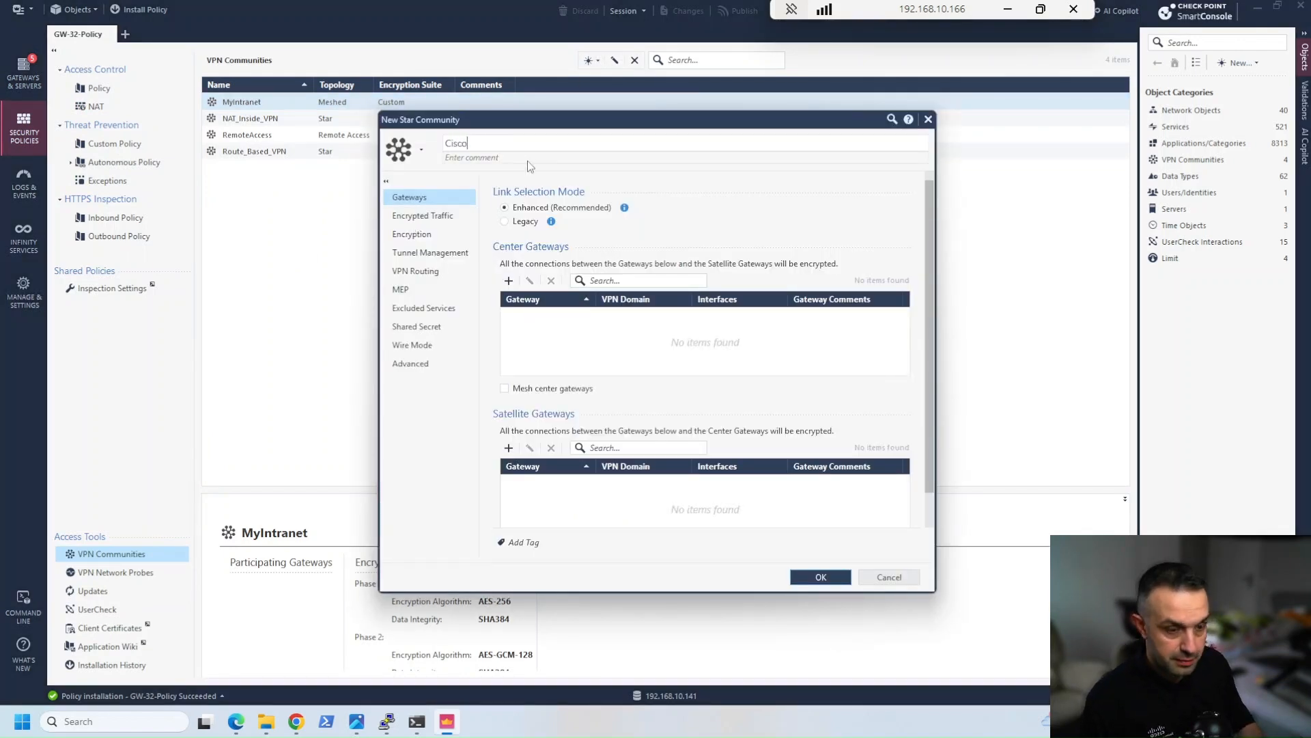
pyautogui.write('-IKE')
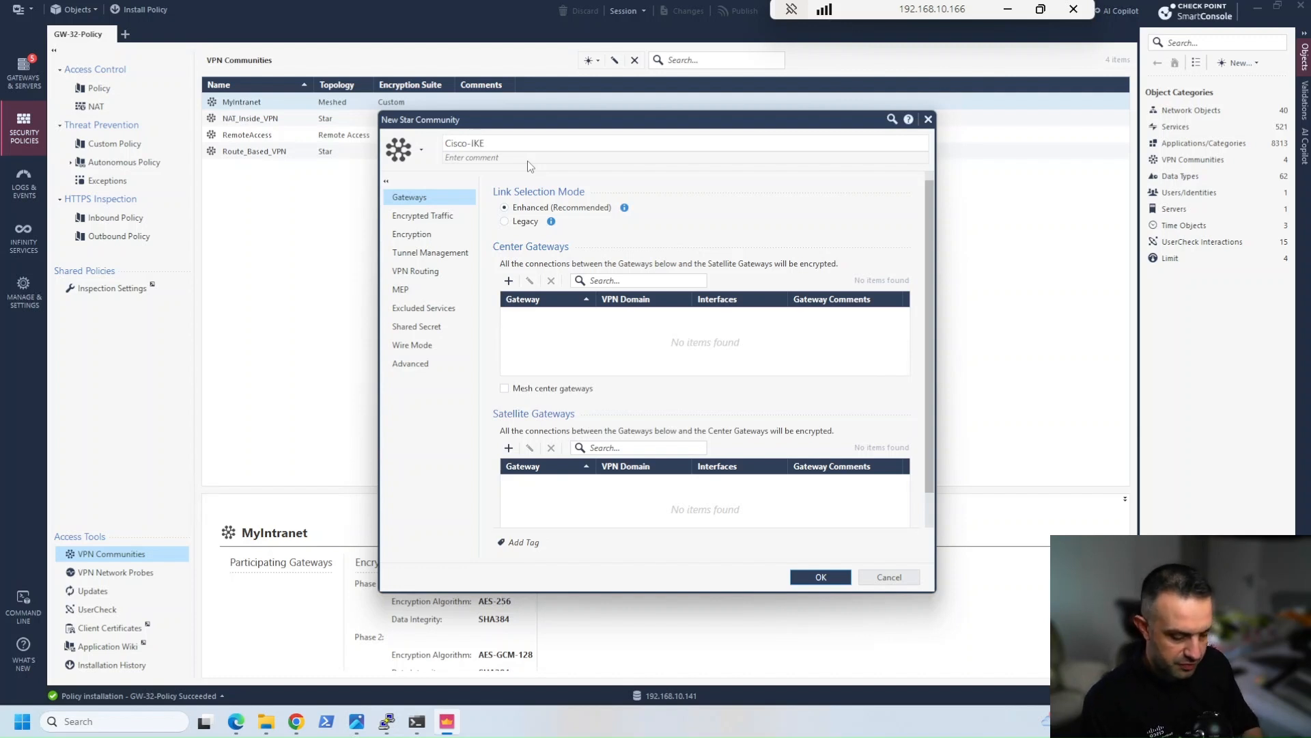
pyautogui.write('v2-Test')
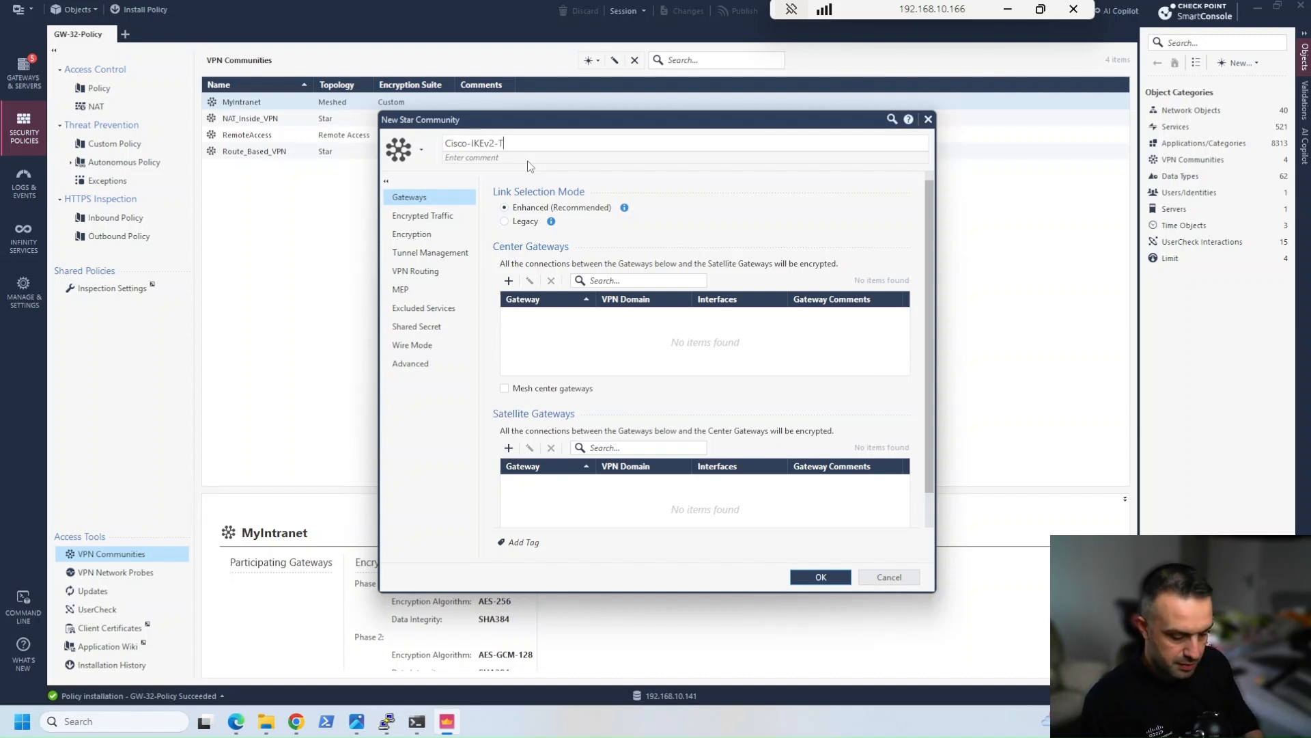
pyautogui.click(507, 221)
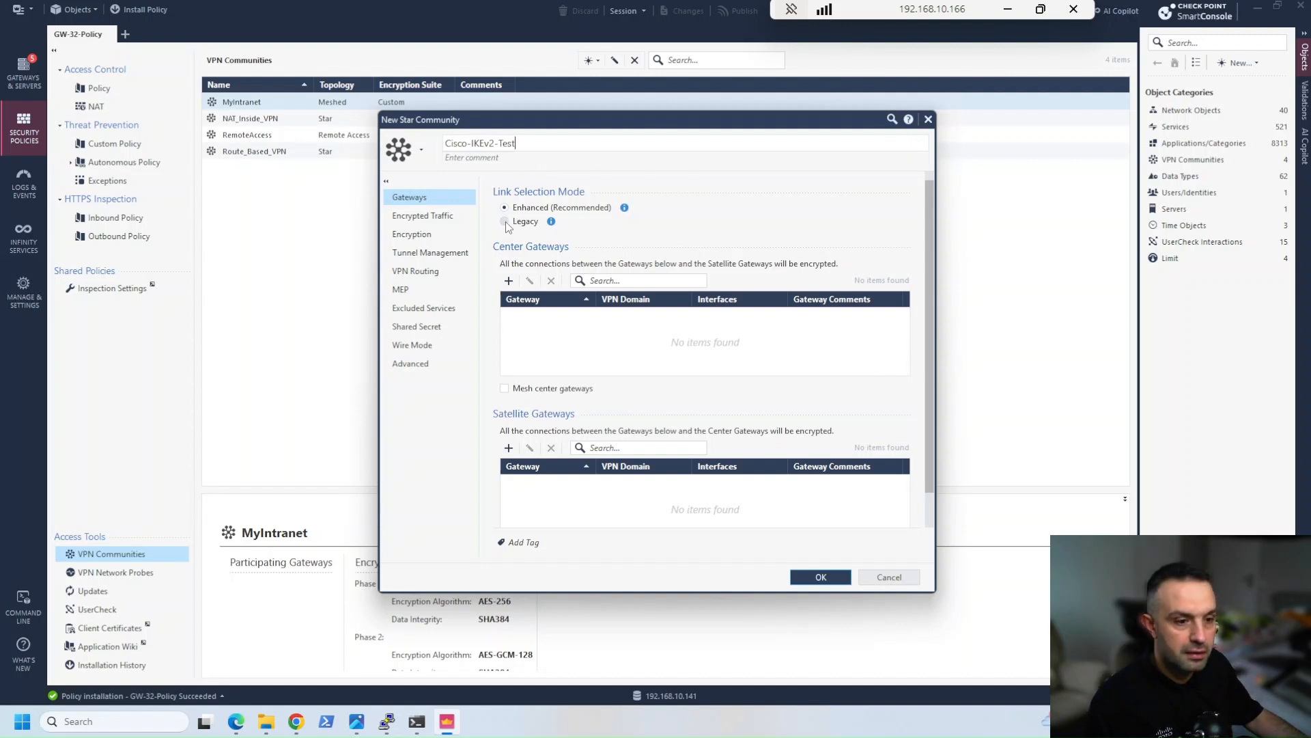
# Add GW-32 as the community's center gateway and Cisco_Router as its satellite gateway
pyautogui.click(508, 281)
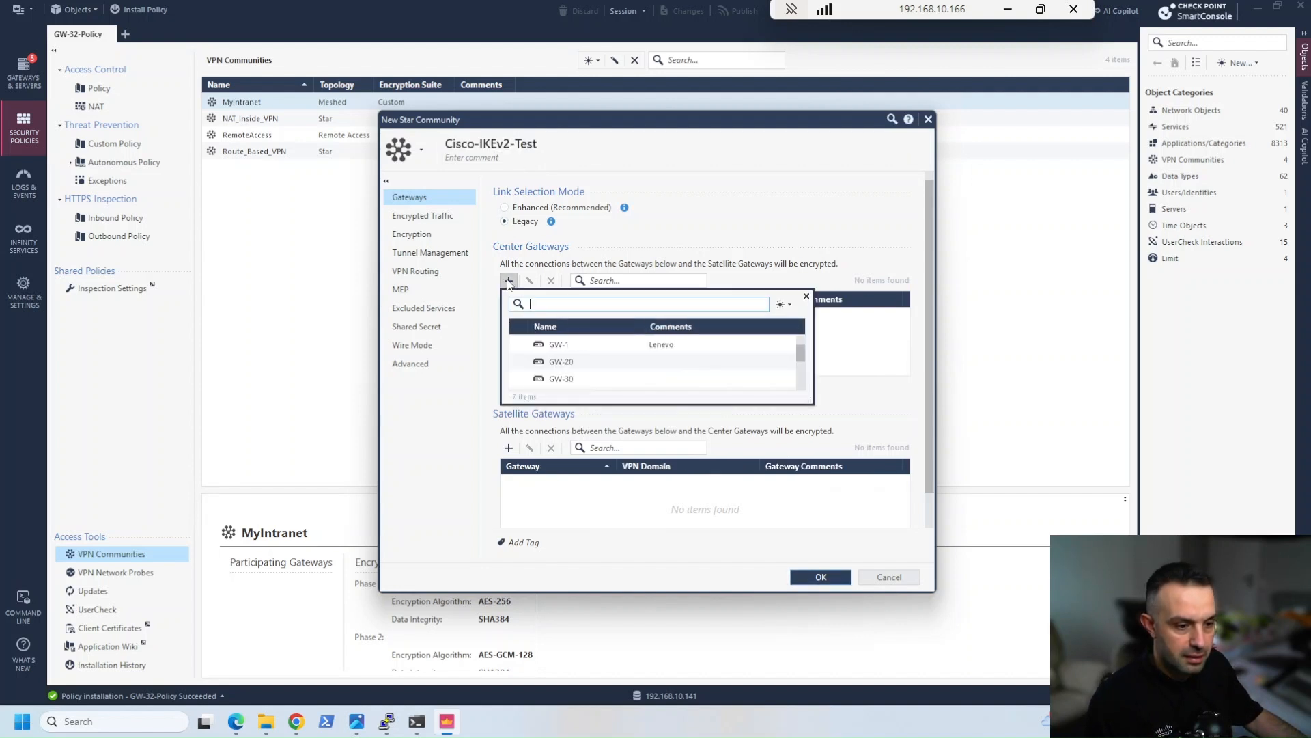
pyautogui.scroll(-2, 629, 378)
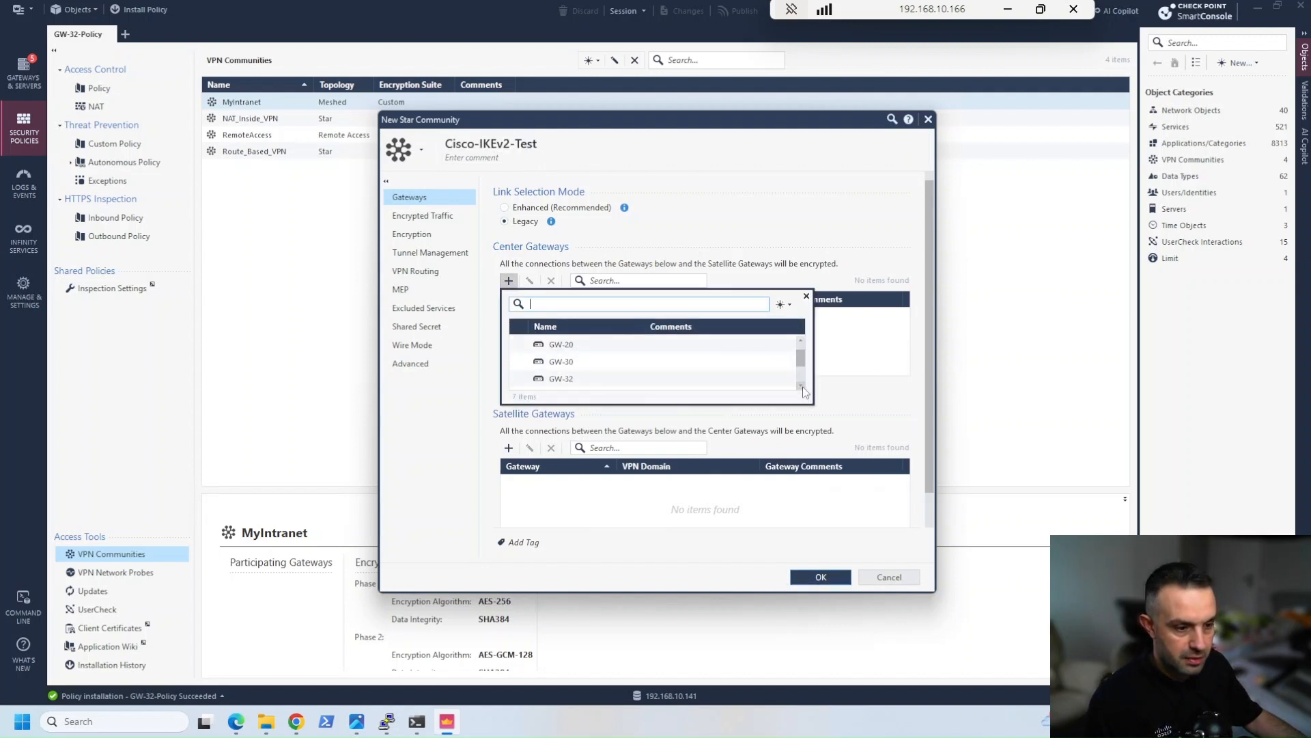
pyautogui.click(571, 367)
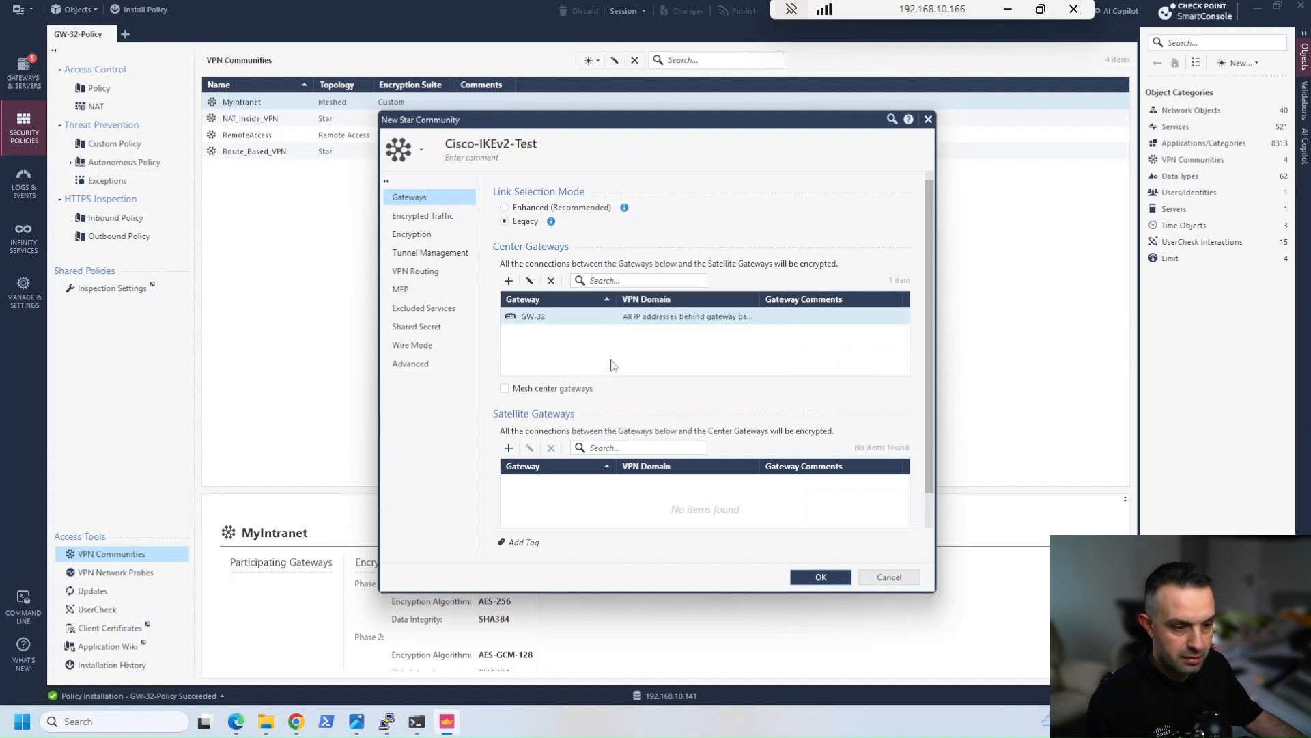
pyautogui.click(509, 449)
pyautogui.scroll(-3, 576, 526)
pyautogui.click(576, 529)
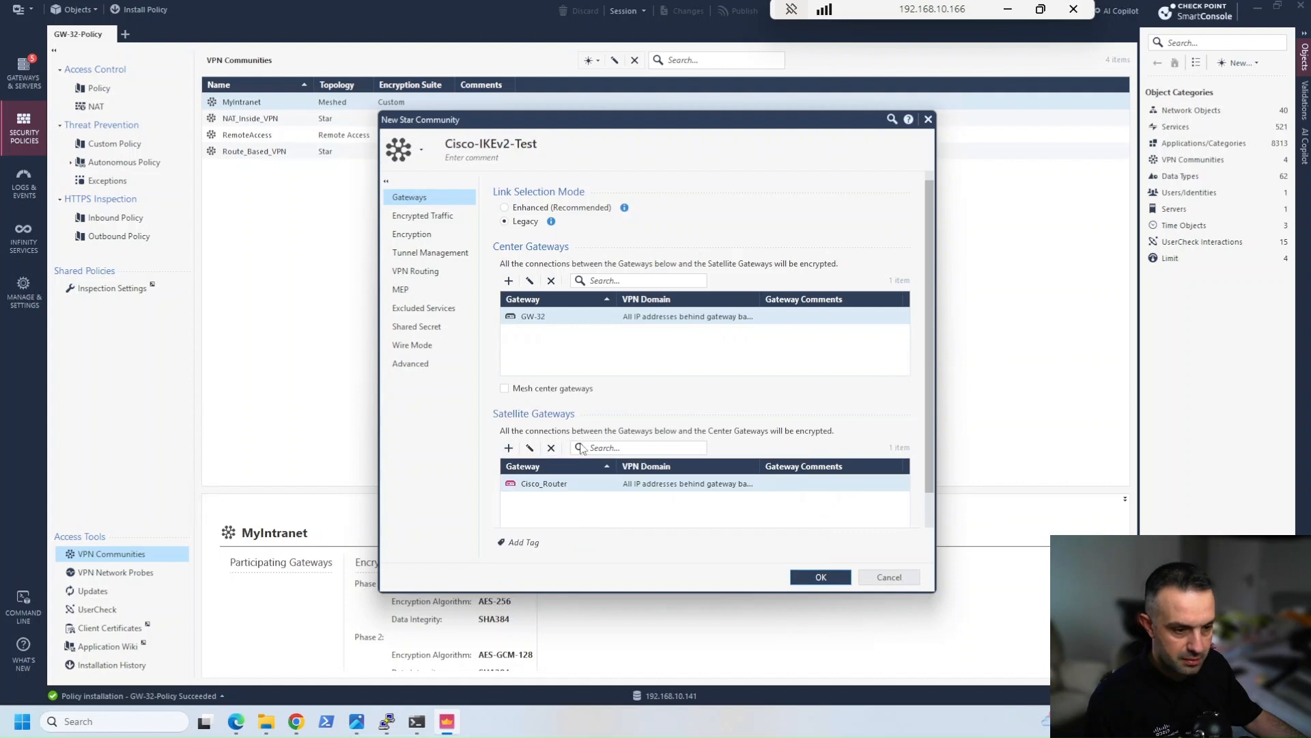
# Override GW-32's VPN domain in the community with the CP_VPN_Net network, checking its subnet against the EVE topology before confirming
pyautogui.doubleClick(656, 317)
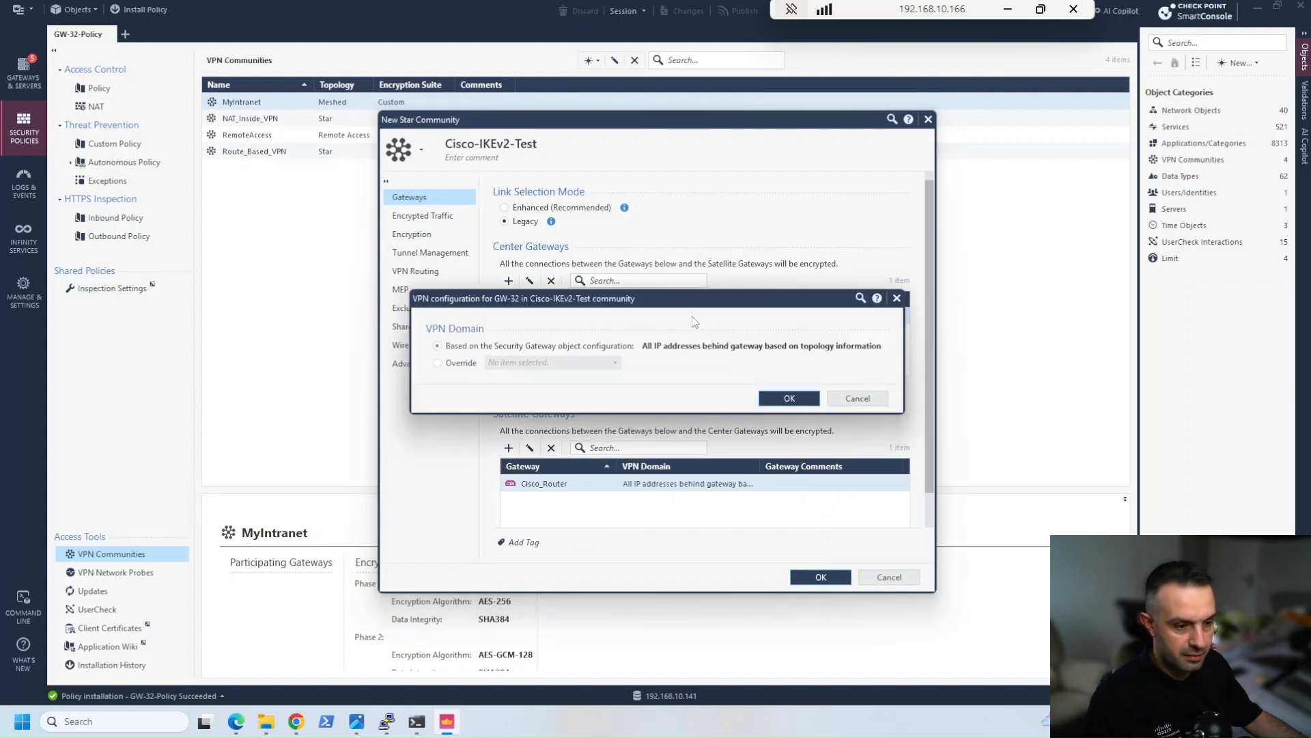
pyautogui.click(470, 364)
pyautogui.click(525, 364)
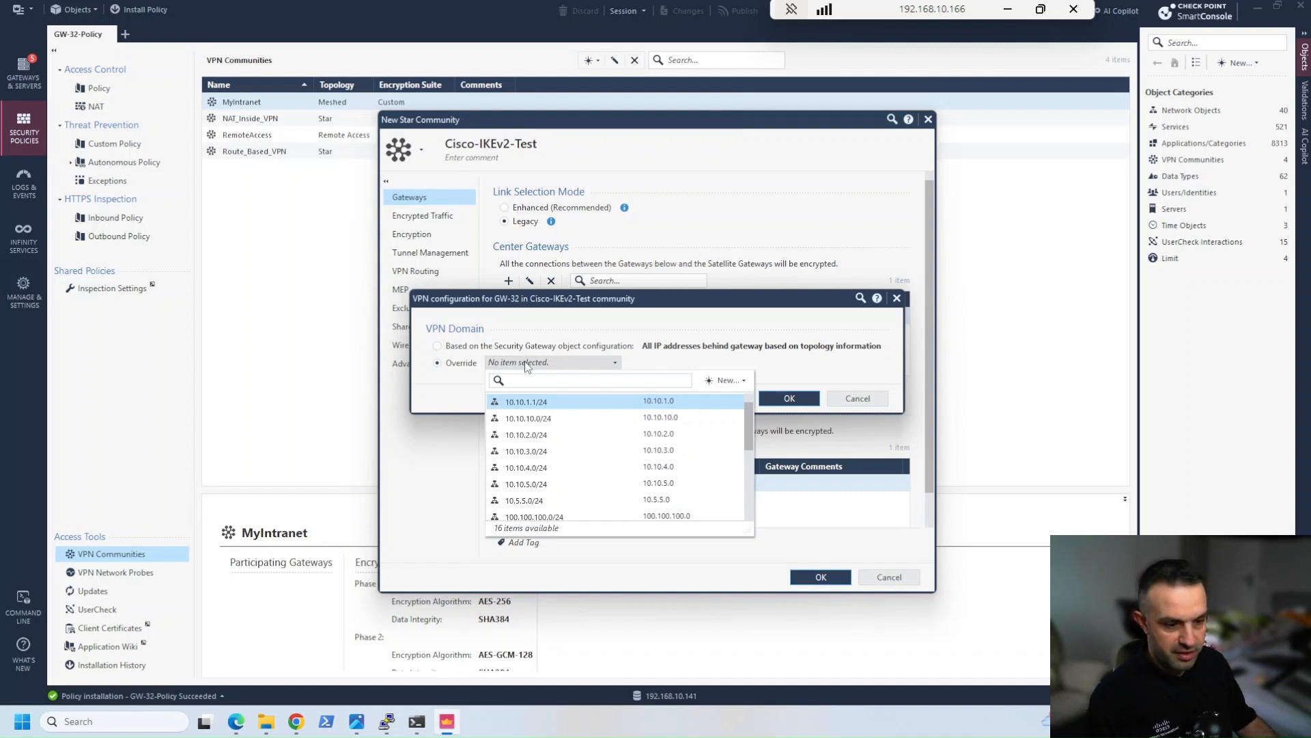
pyautogui.write('172.25')
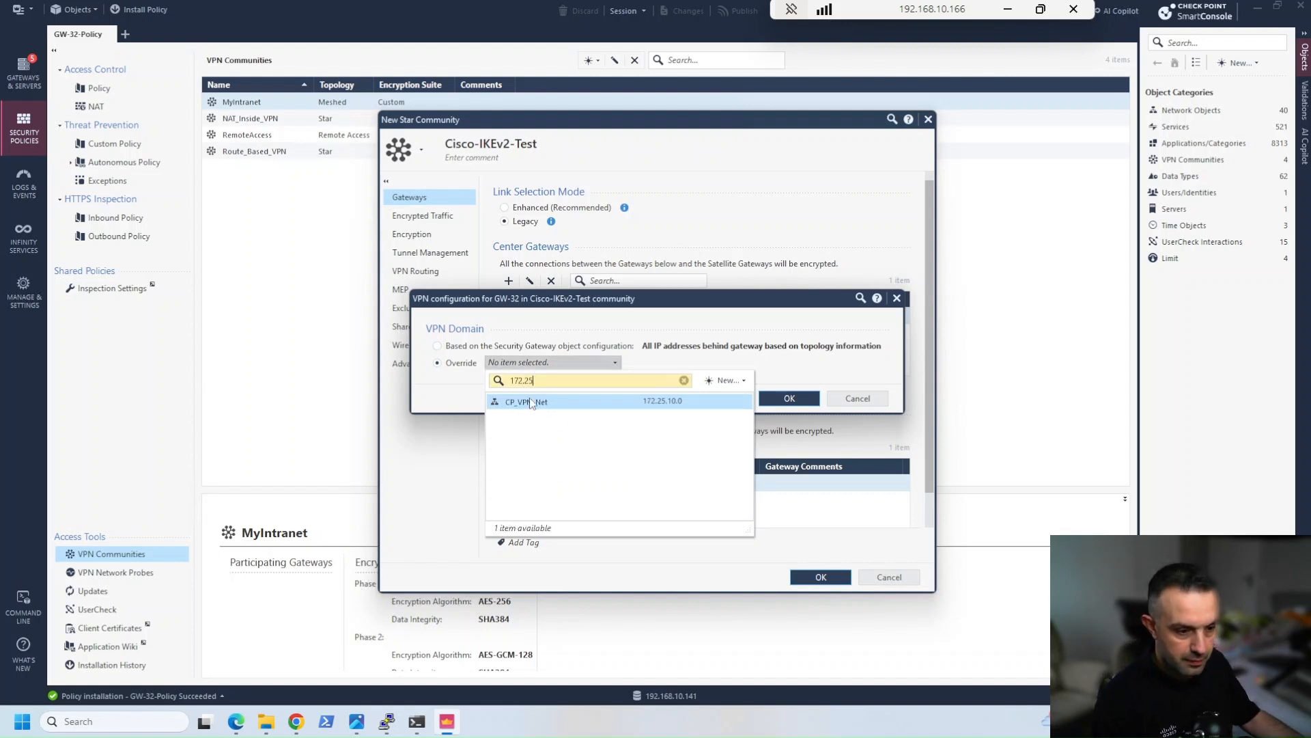
pyautogui.click(532, 402)
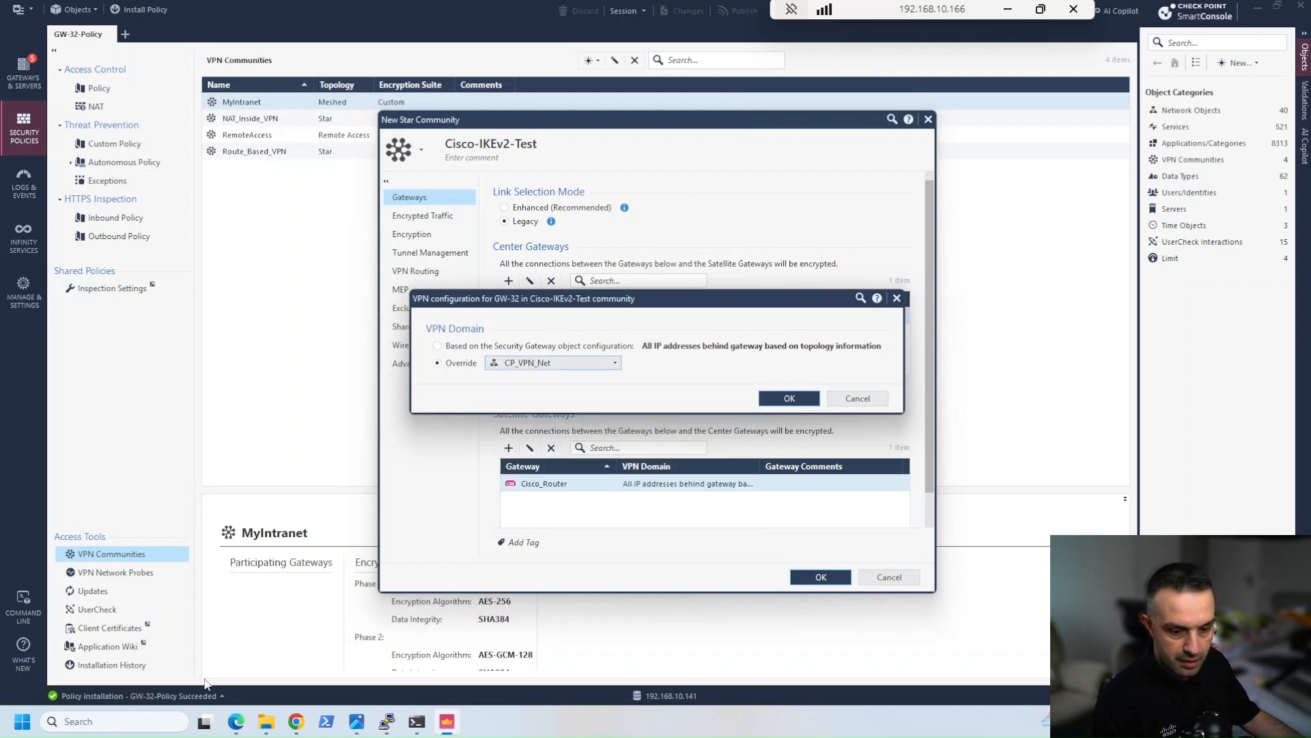
pyautogui.click(235, 722)
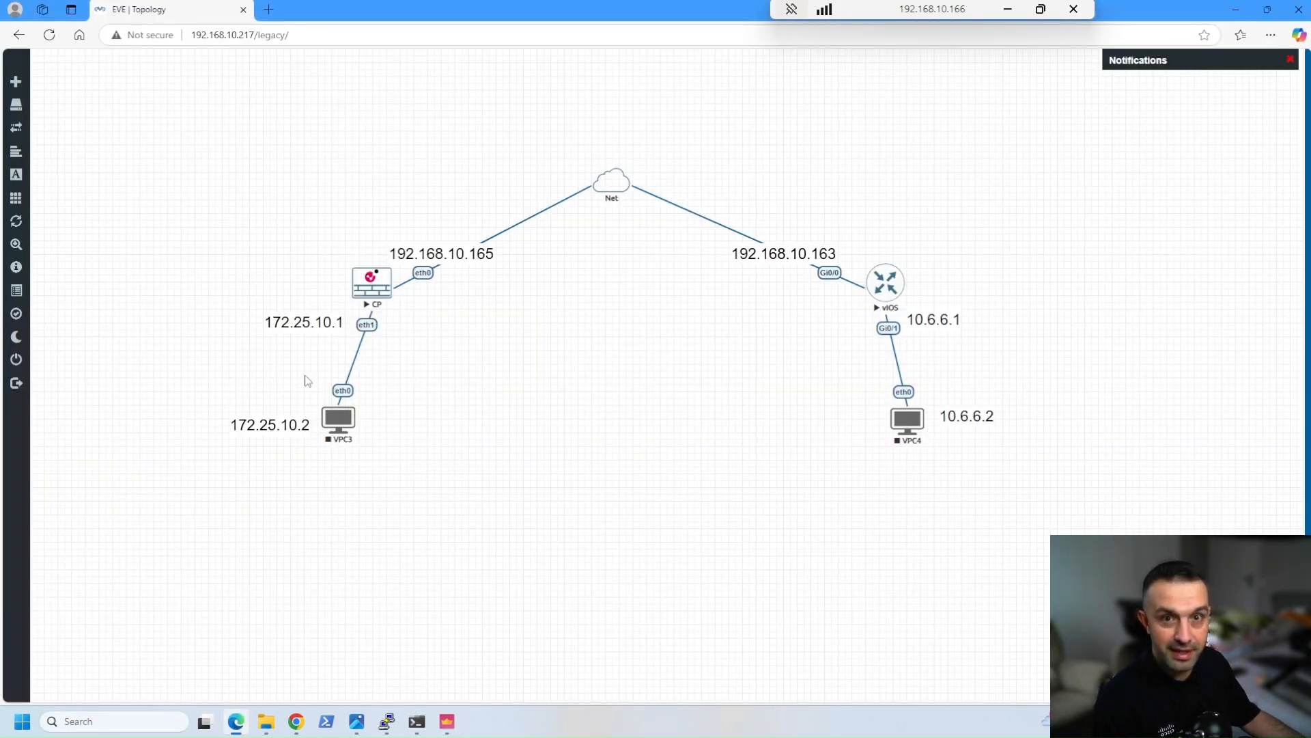
pyautogui.click(447, 722)
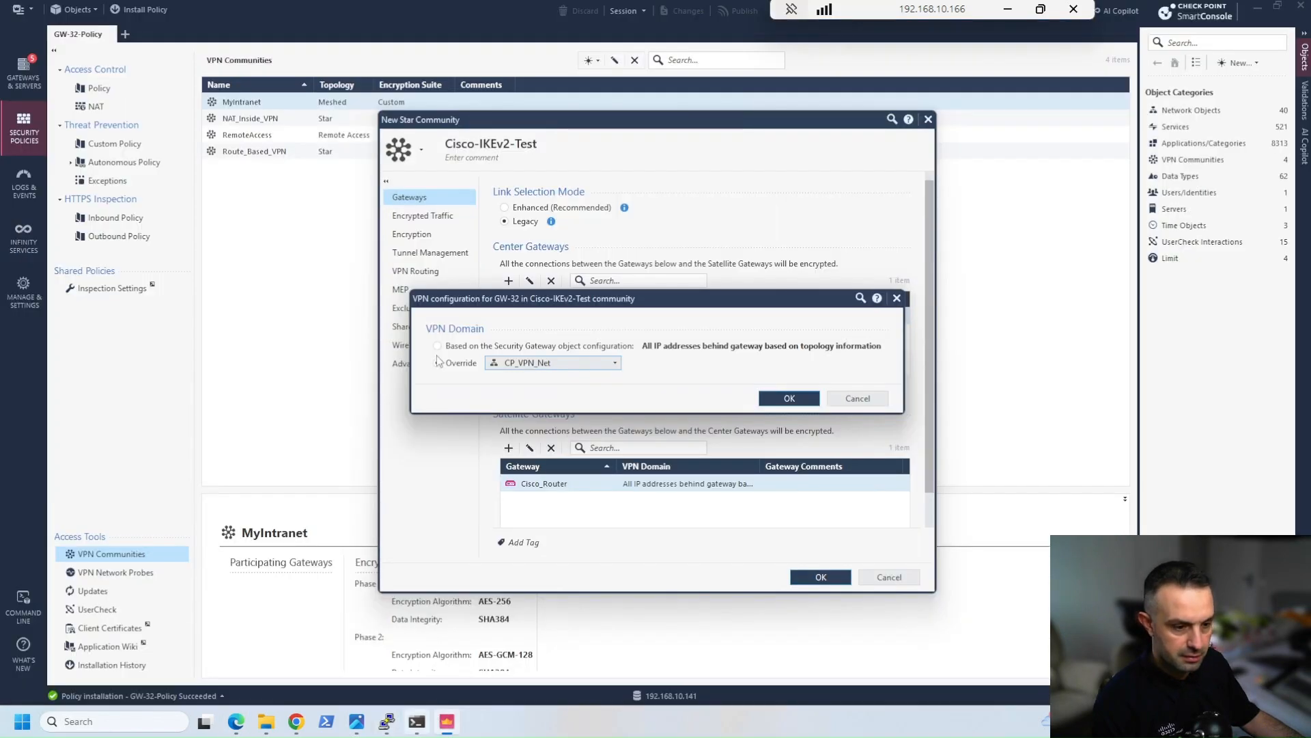
pyautogui.click(803, 398)
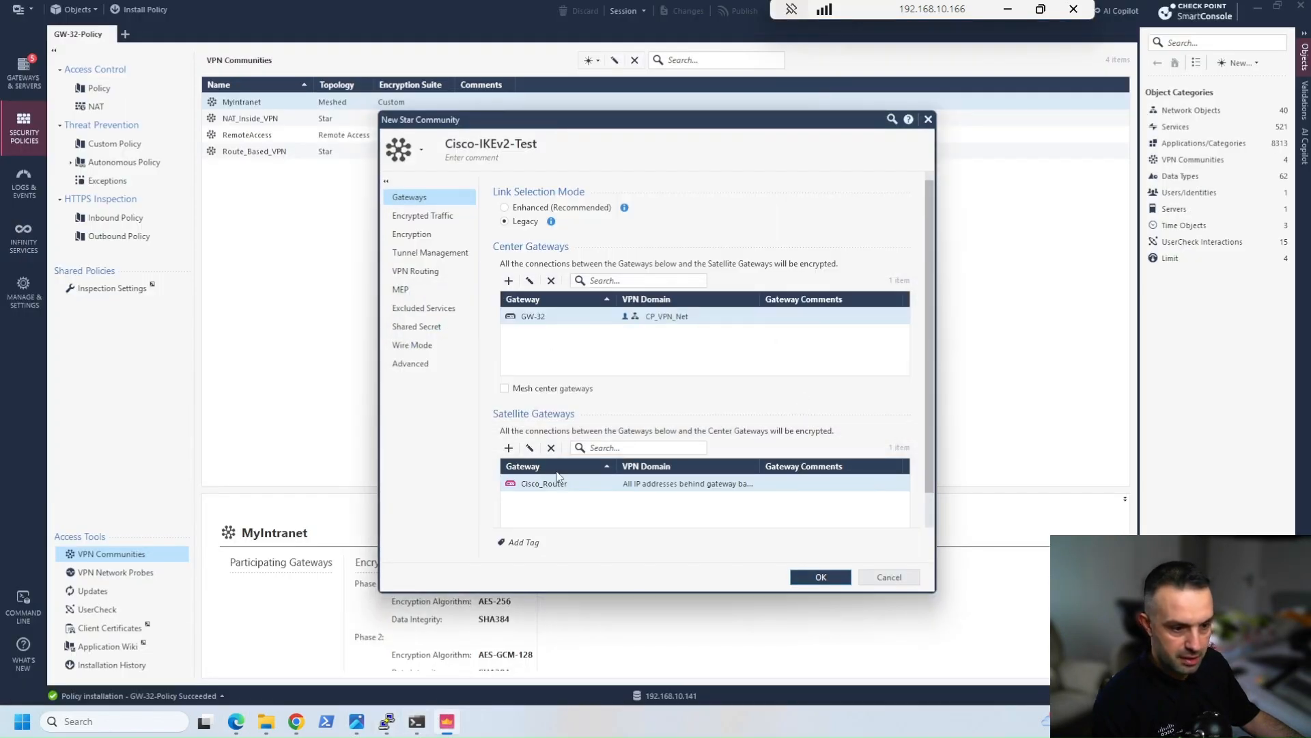
# Override Cisco_Router's VPN domain with the Cisco_VPN_Net network and check the EVE topology before returning to the community
pyautogui.doubleClick(666, 487)
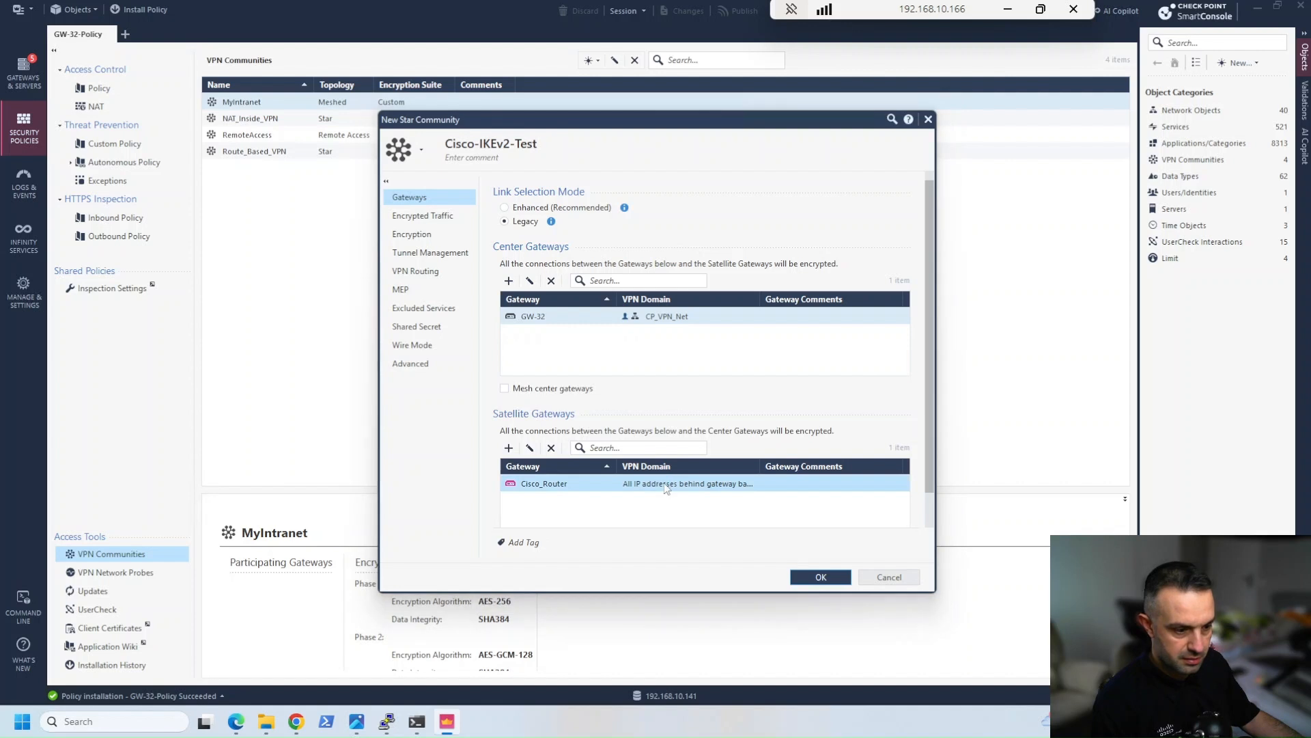
pyautogui.click(461, 364)
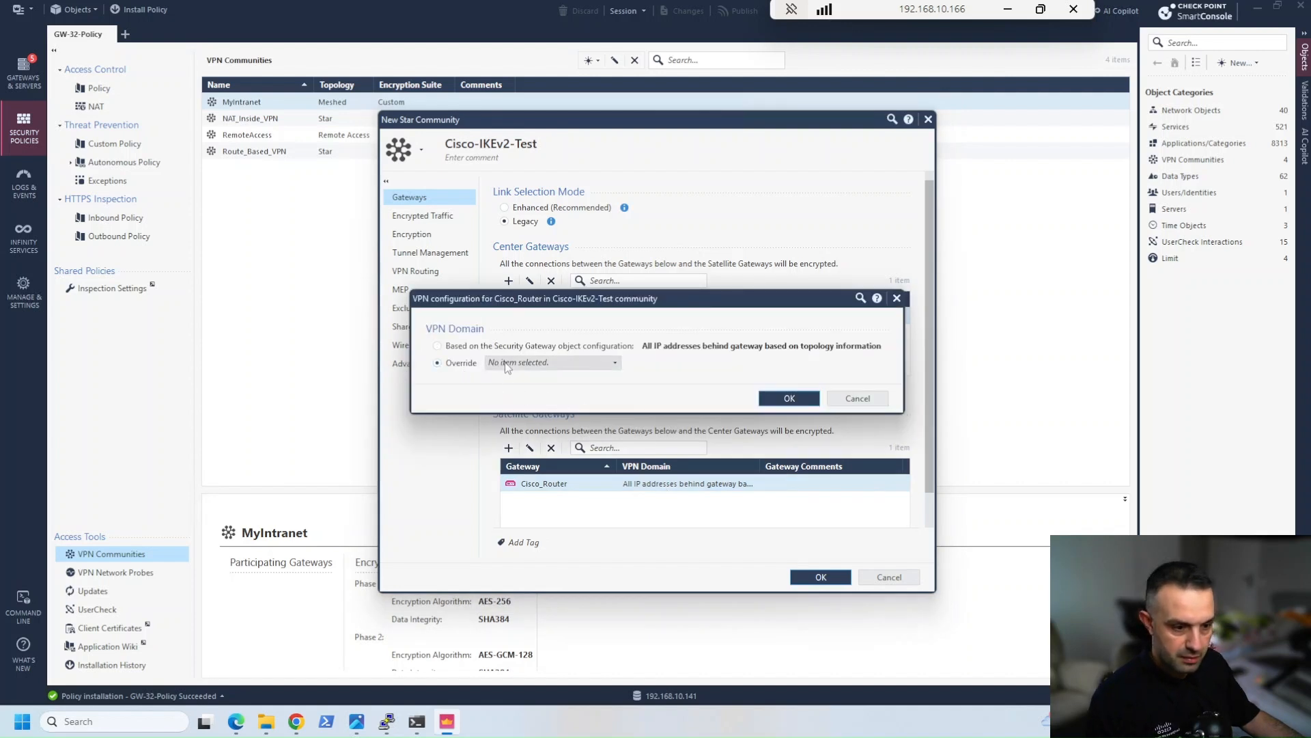
pyautogui.click(516, 362)
pyautogui.write('10.6.6')
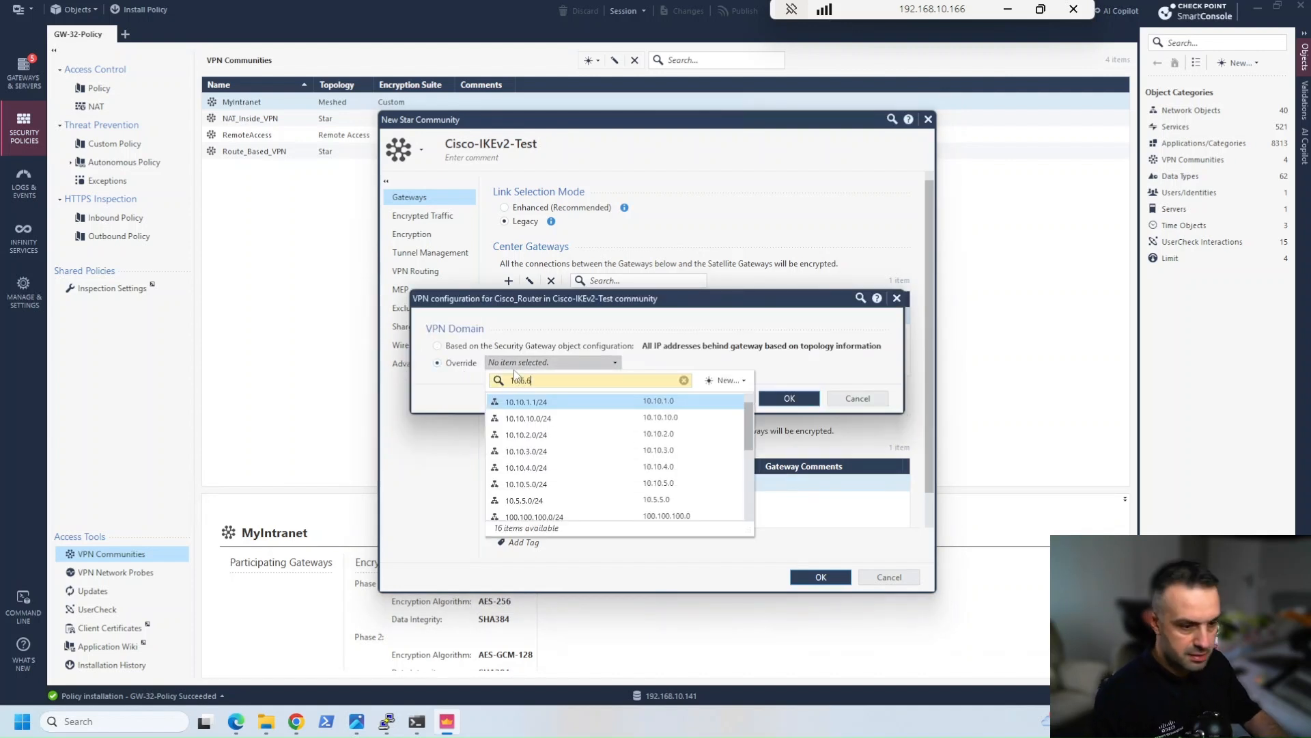
pyautogui.click(526, 403)
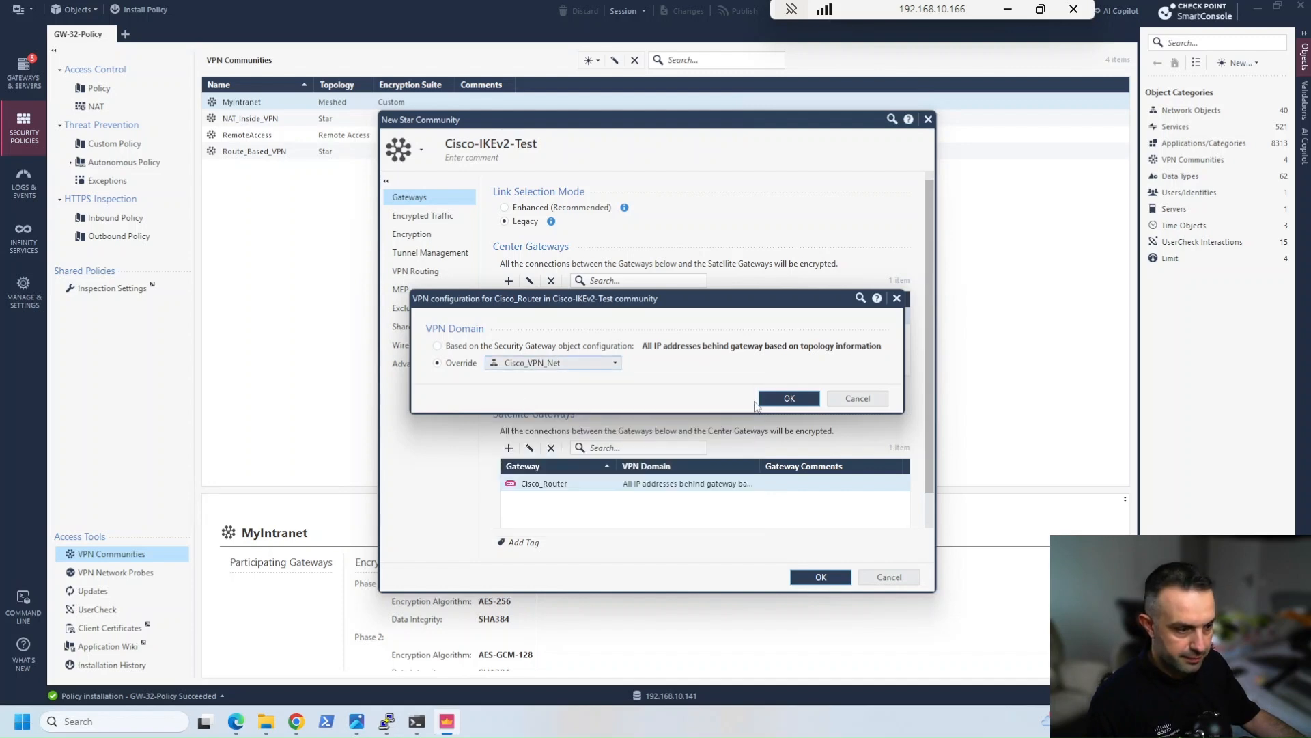
pyautogui.click(789, 398)
pyautogui.click(239, 725)
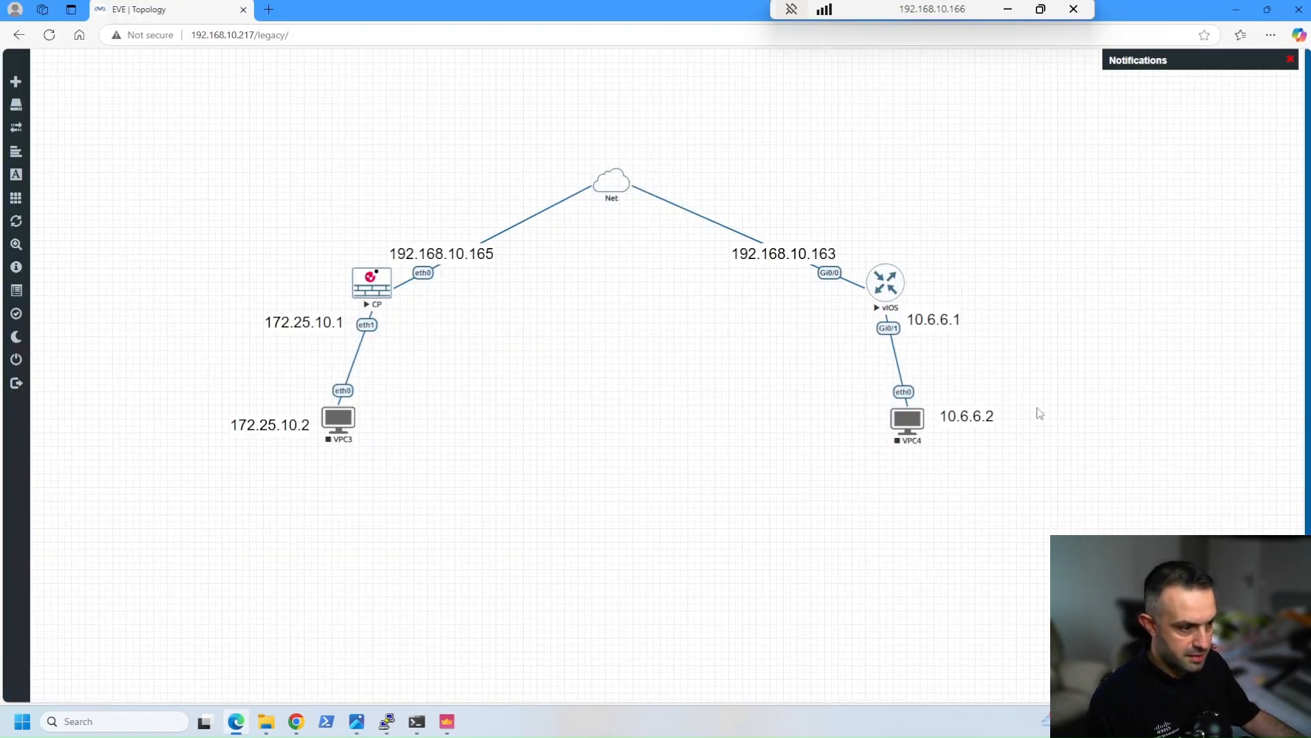
pyautogui.click(447, 721)
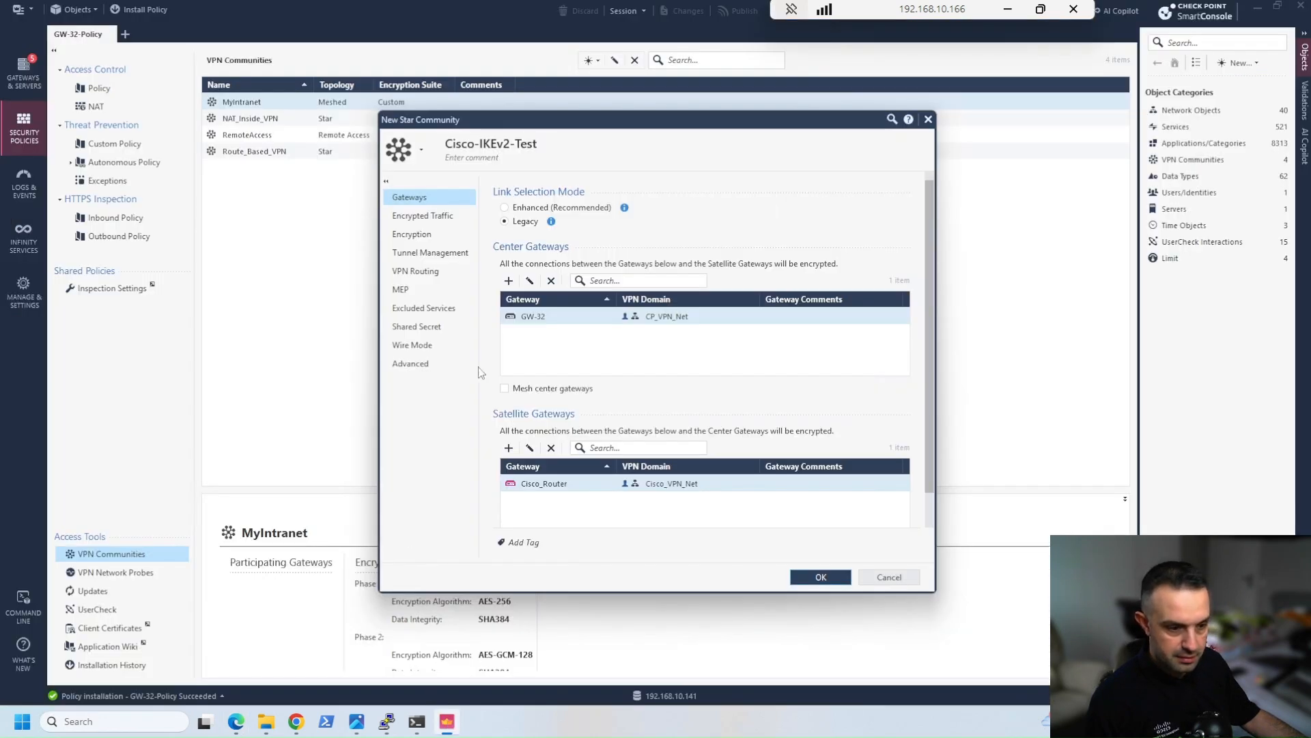
# Review the community's encryption method options, keeping IKEv2 only, and set Phase 1 to SHA256 data integrity and Diffie-Hellman Group 14 (2048 bit)
pyautogui.click(422, 236)
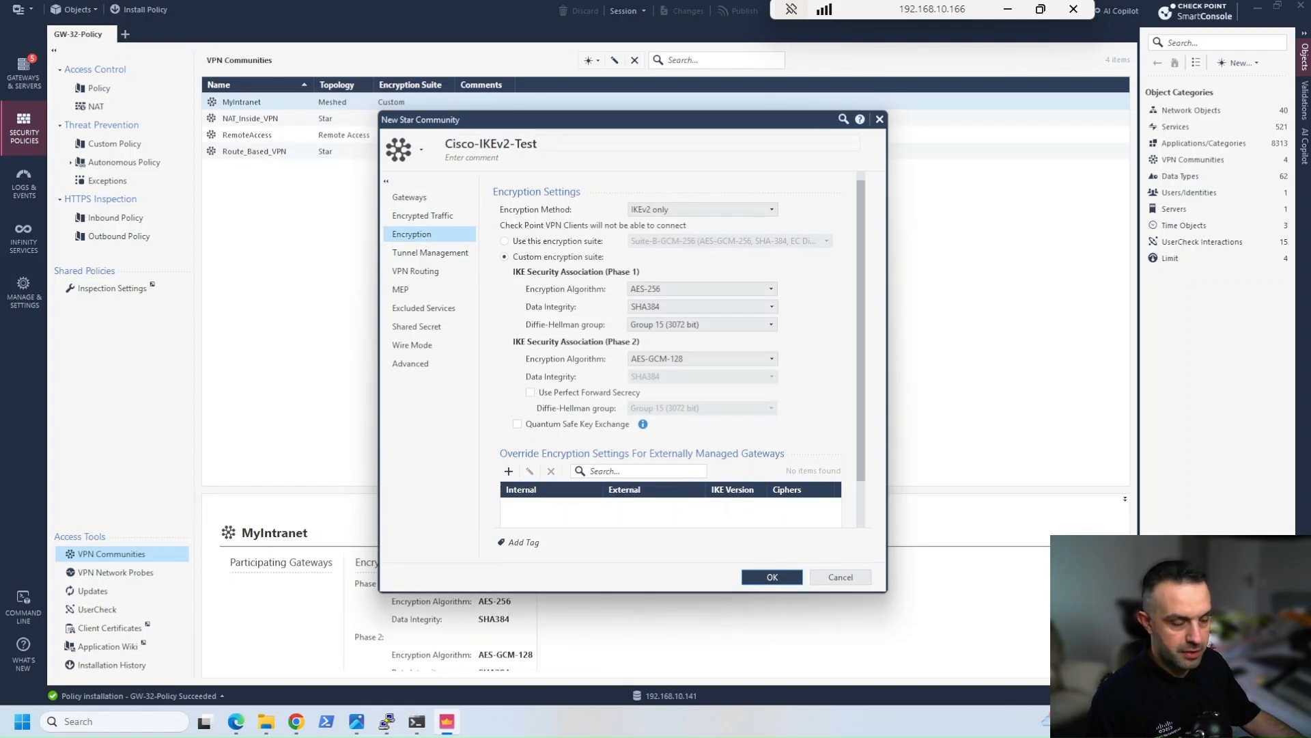
pyautogui.click(661, 212)
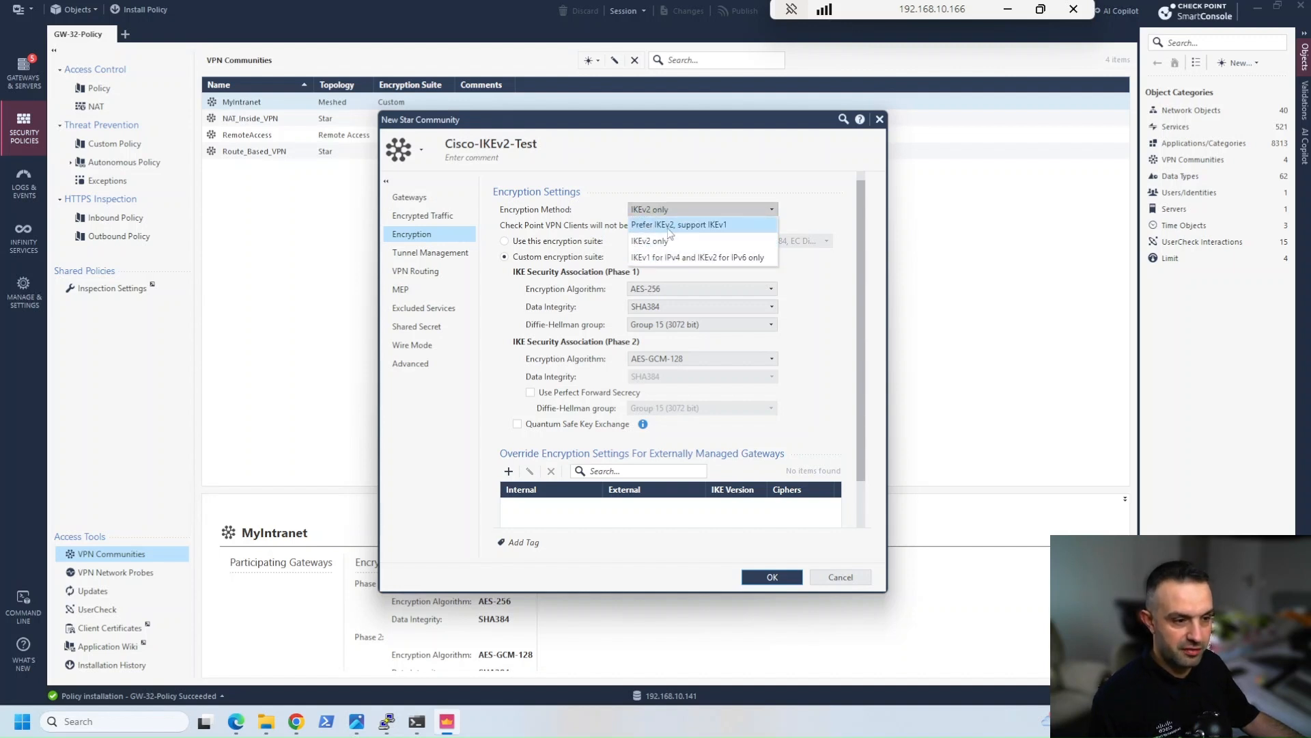
pyautogui.click(710, 163)
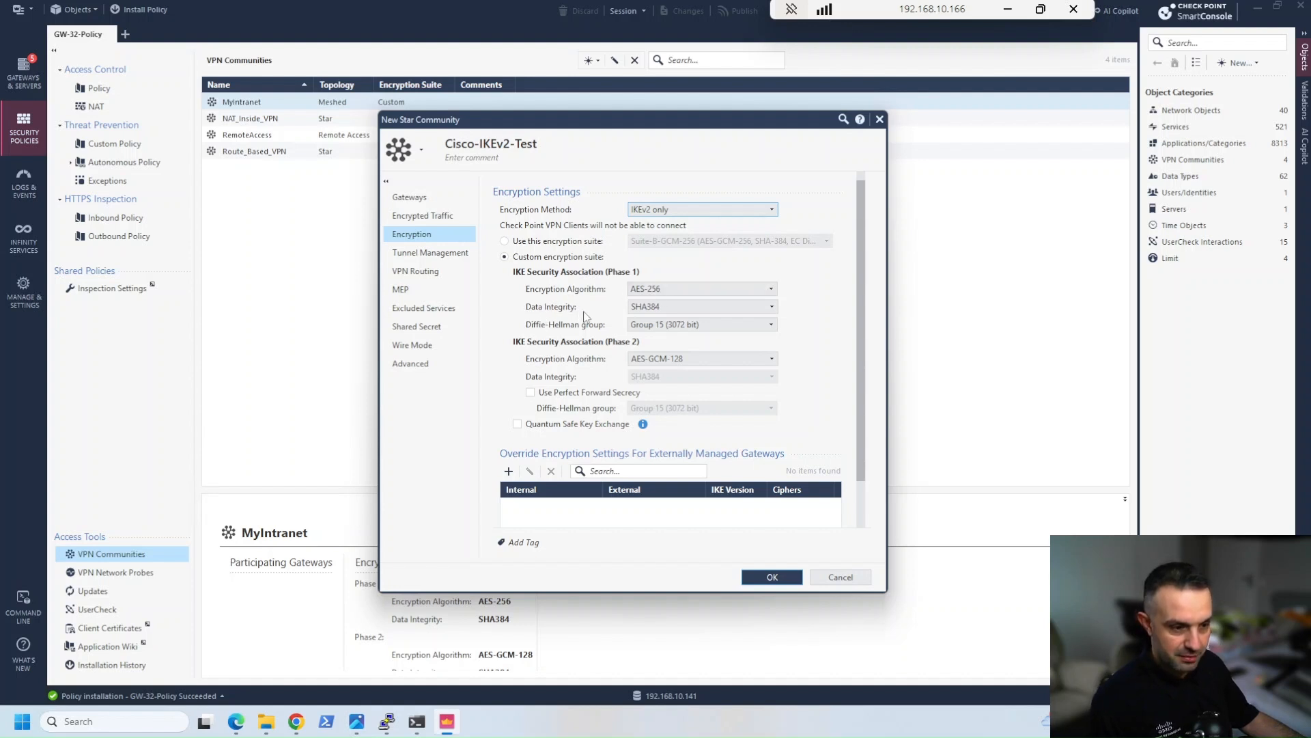
pyautogui.click(656, 309)
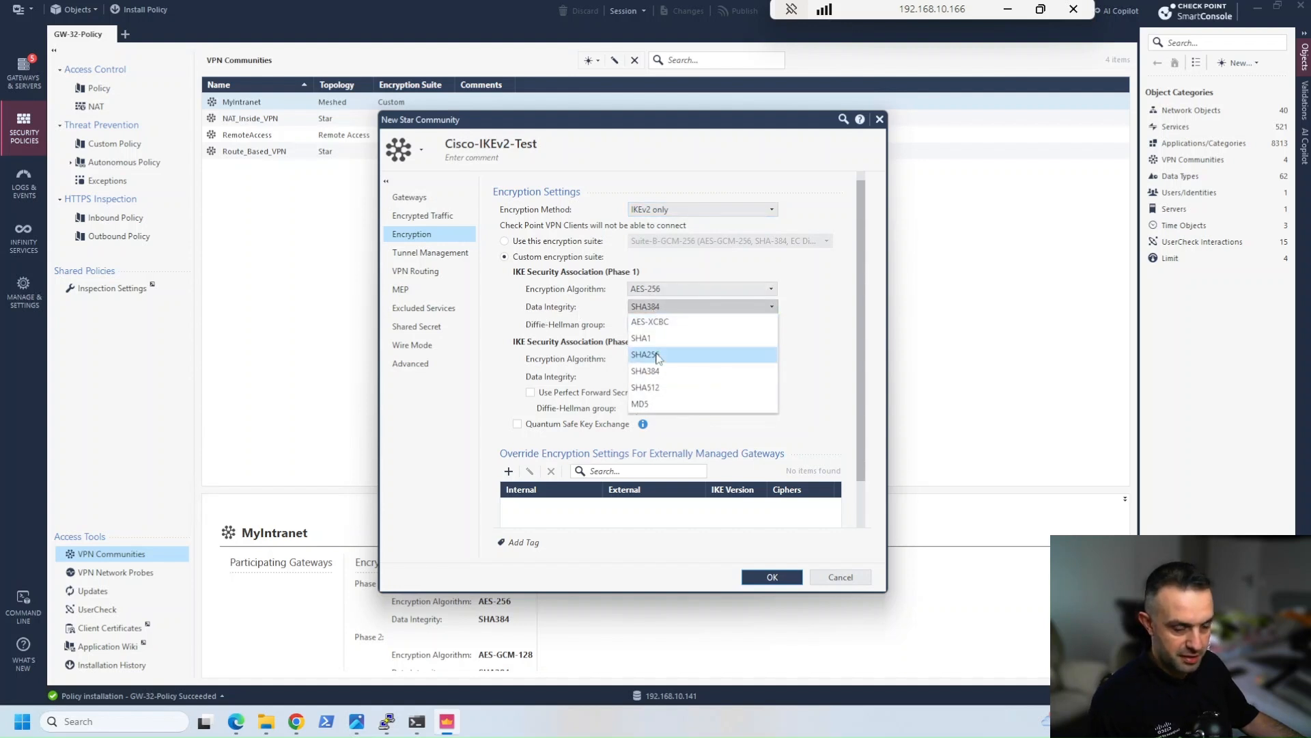
pyautogui.click(657, 355)
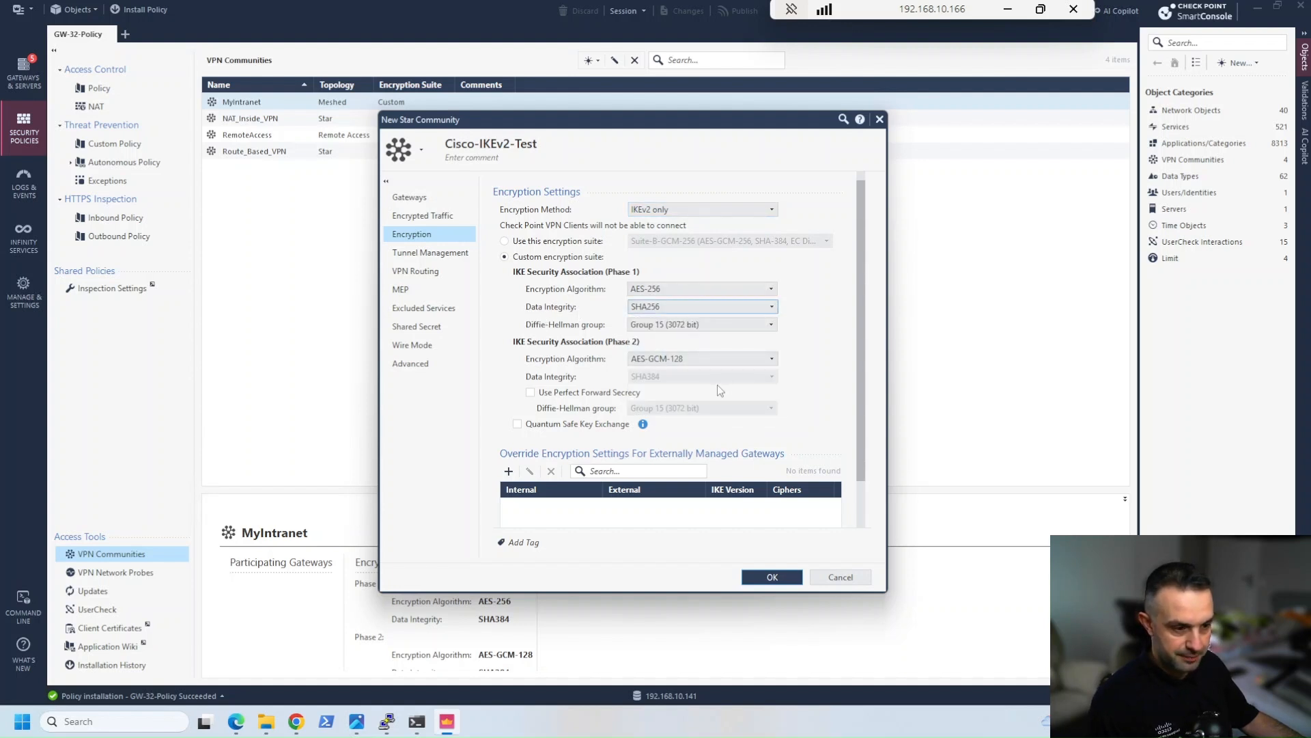
pyautogui.click(662, 329)
pyautogui.click(661, 389)
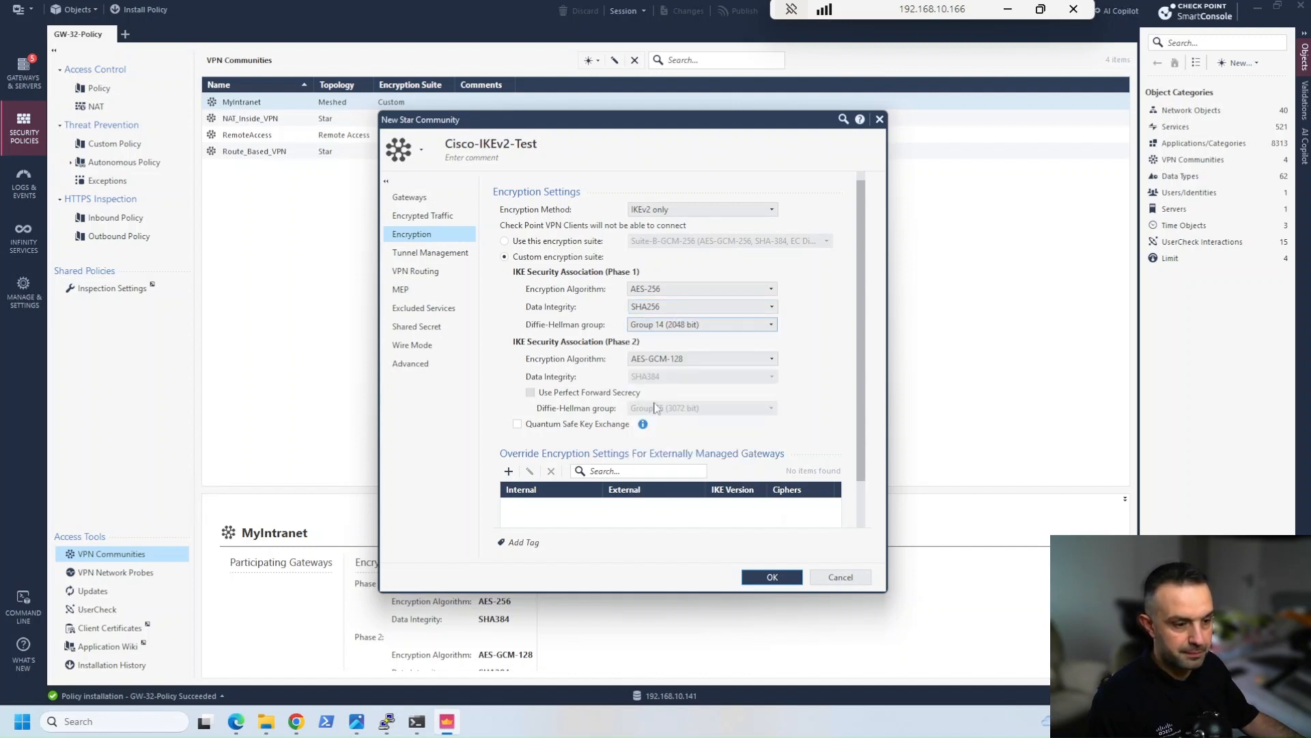
# Set Phase 2 to AES-256 encryption and SHA256 data integrity, and enable Perfect Forward Secrecy with Diffie-Hellman Group 14 (2048 bit)
pyautogui.click(662, 358)
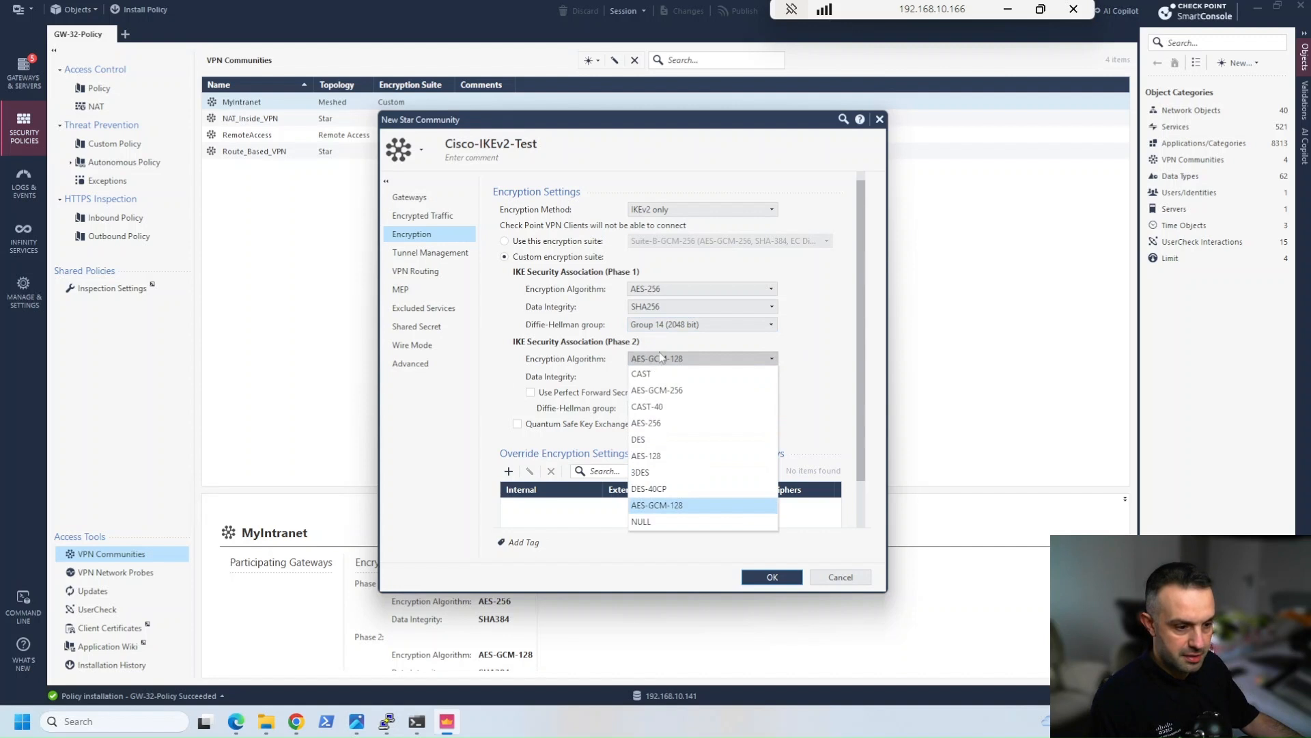
pyautogui.click(656, 424)
pyautogui.click(642, 377)
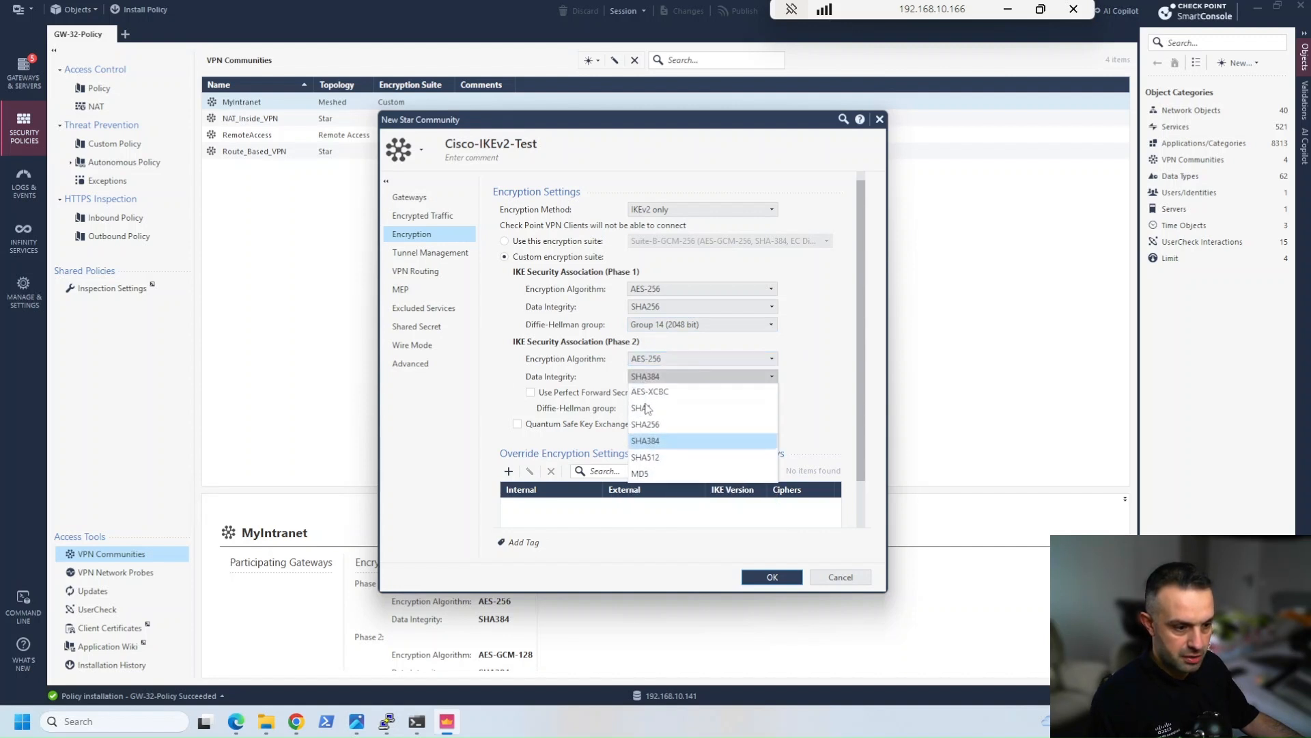
pyautogui.click(646, 443)
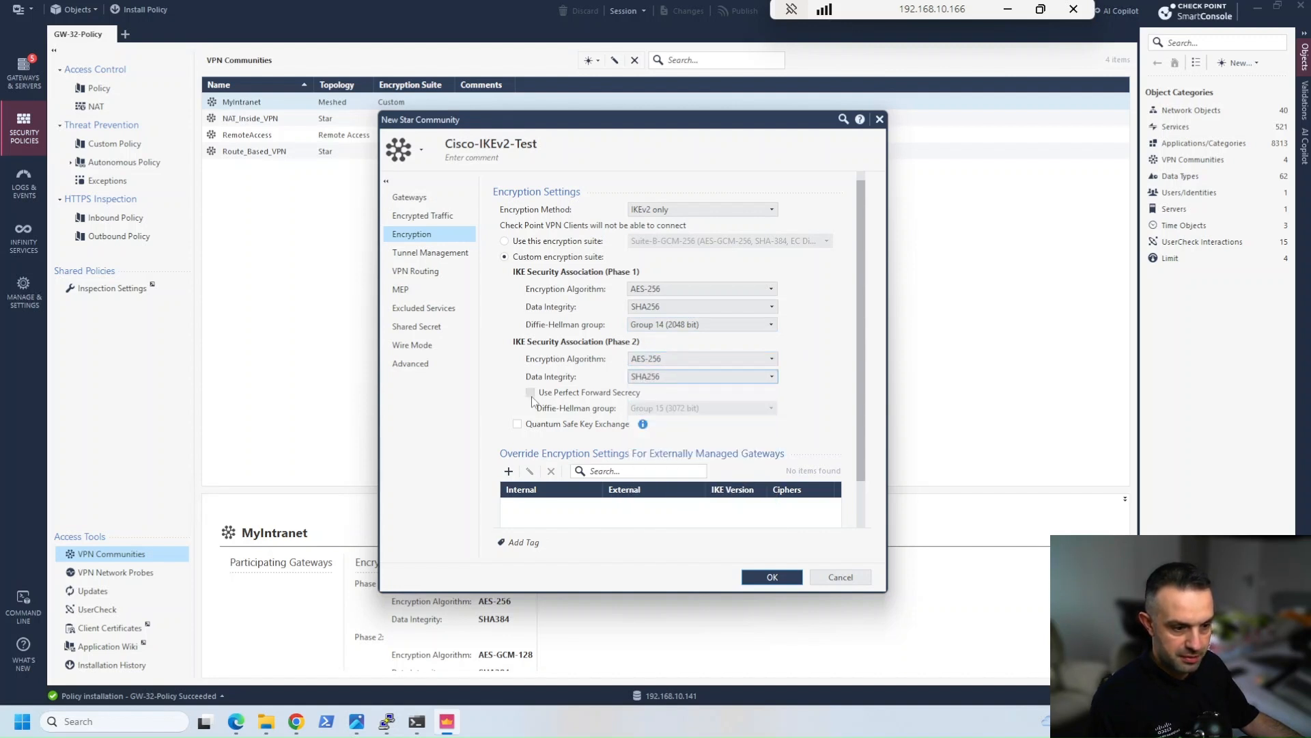
pyautogui.click(531, 393)
pyautogui.click(676, 409)
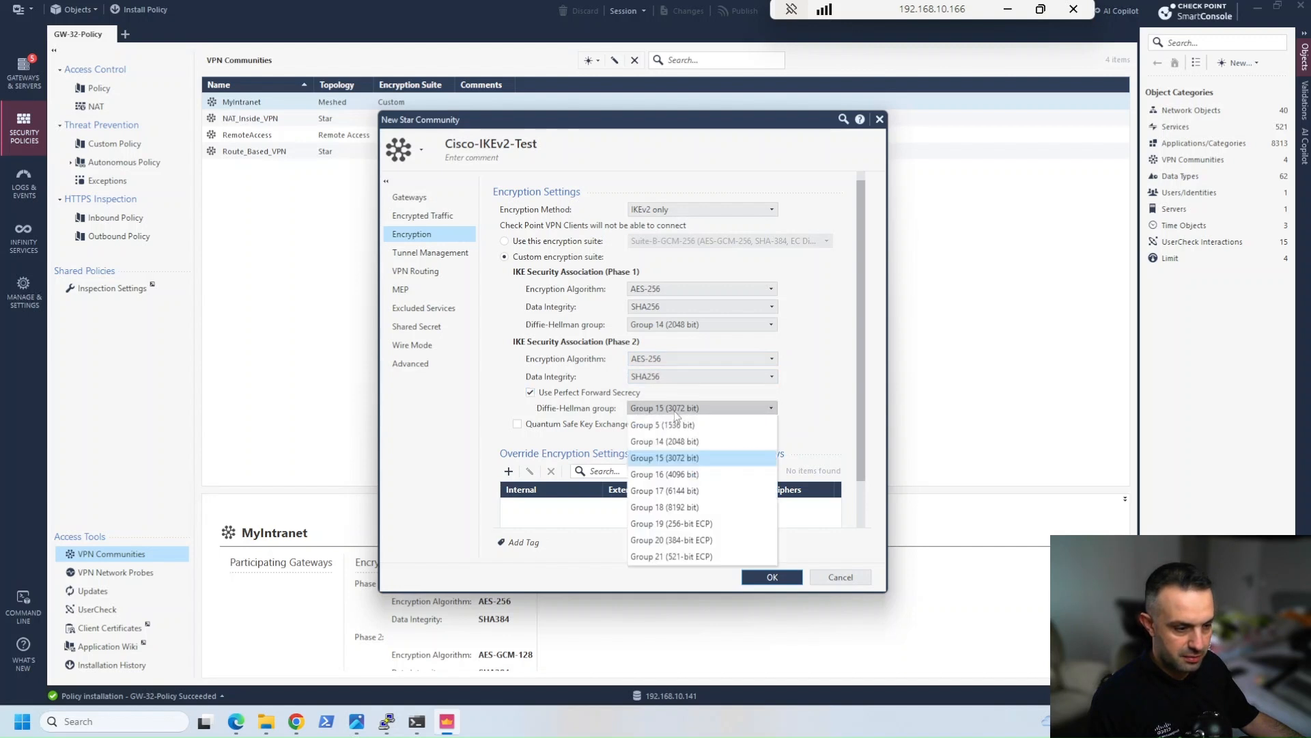
pyautogui.click(664, 472)
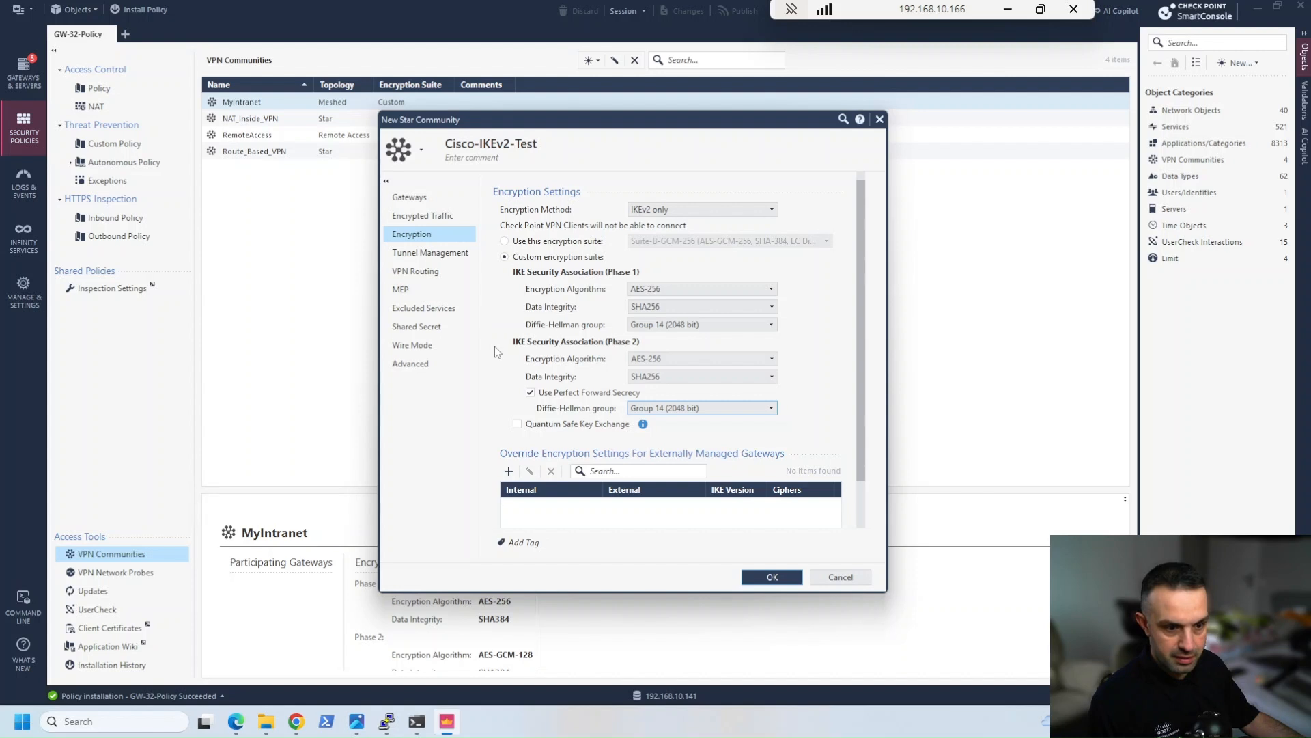
# Use only a shared secret for all external members, enter the shared secret for Cisco_Router, and save the Cisco-IKEv2-Test community
pyautogui.click(418, 327)
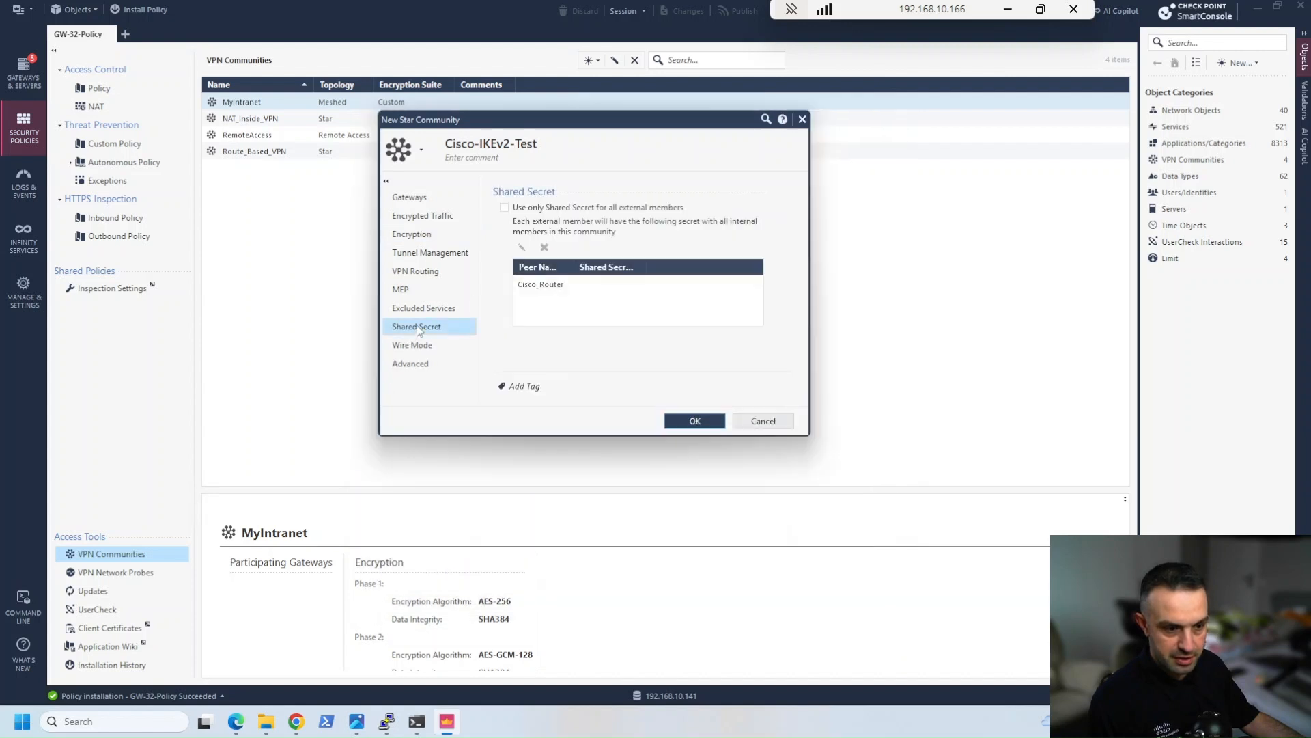
pyautogui.click(504, 208)
pyautogui.doubleClick(547, 291)
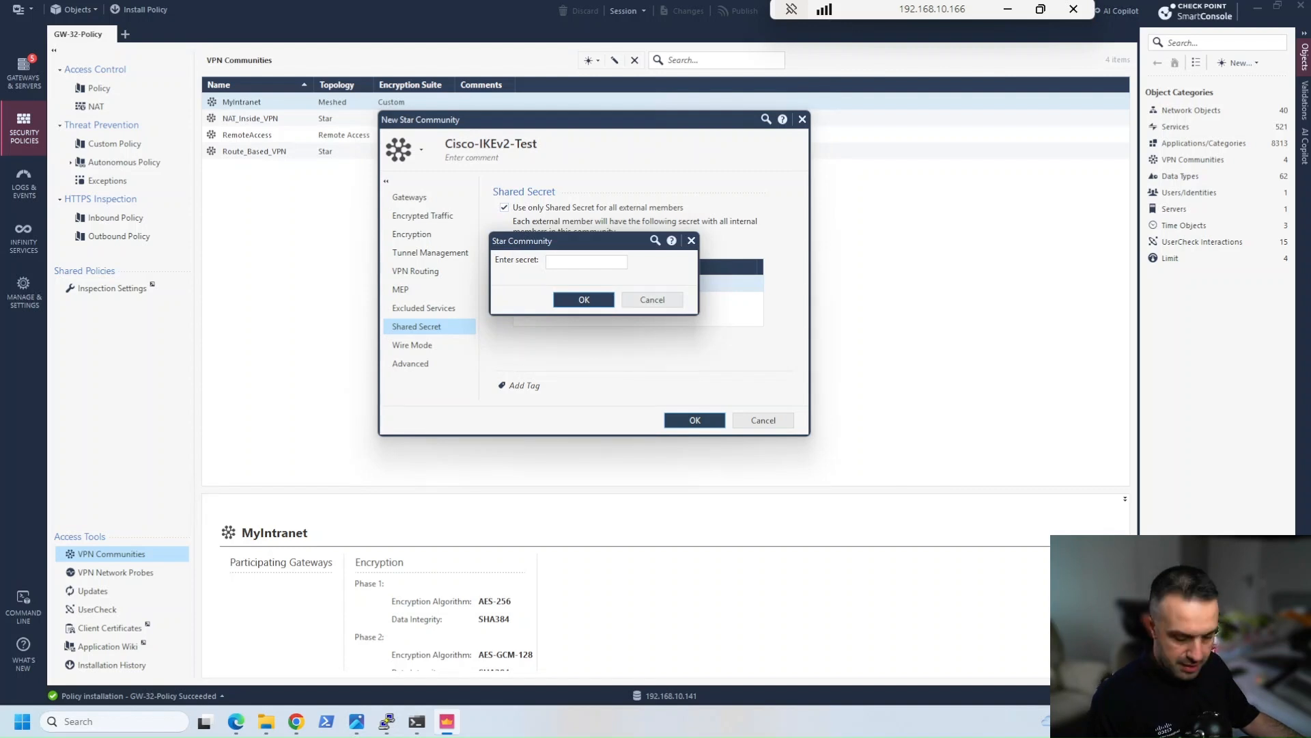
pyautogui.click(584, 262)
pyautogui.write('••••••••')
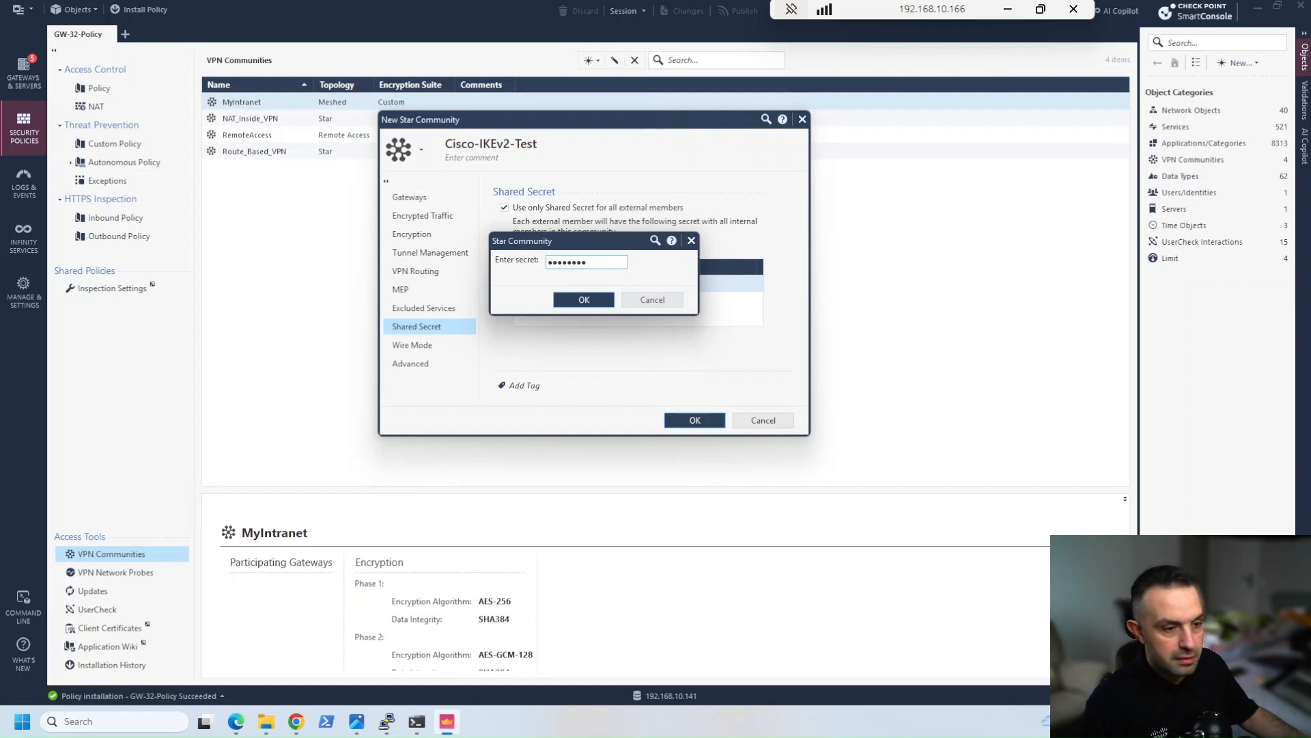
pyautogui.click(567, 301)
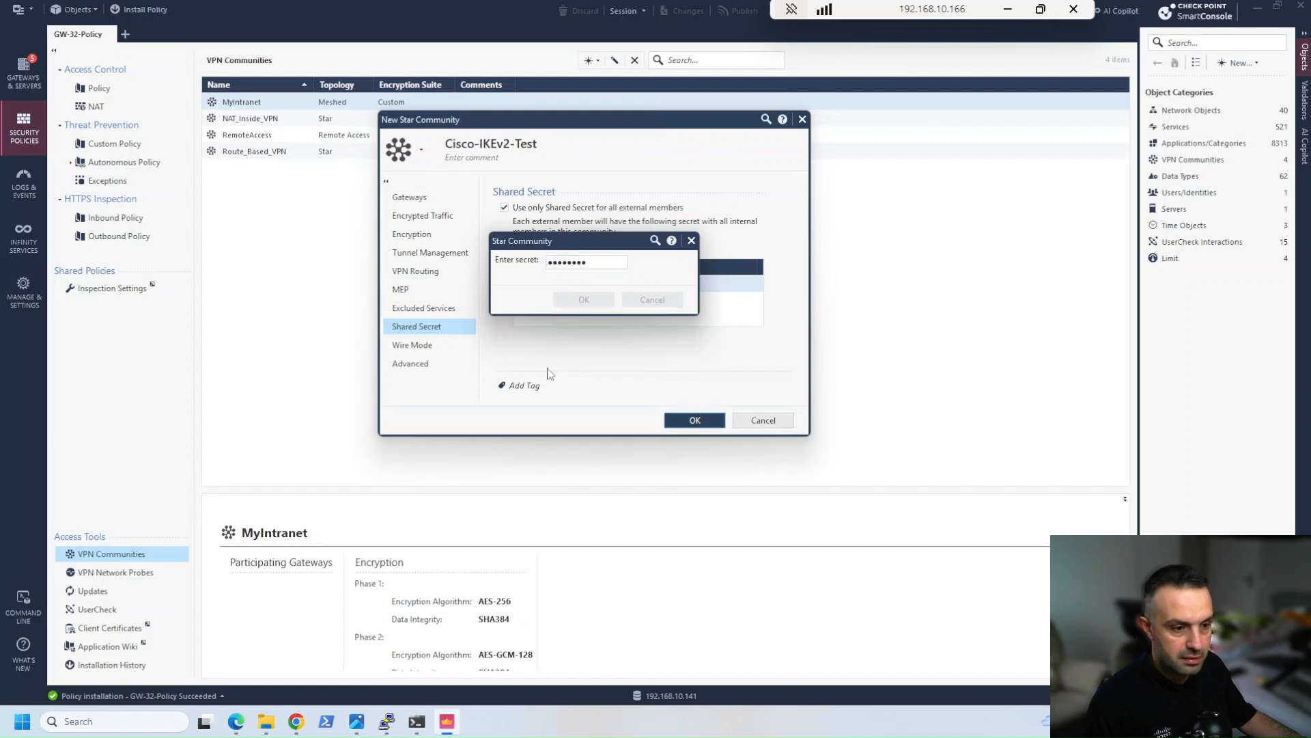
pyautogui.click(676, 423)
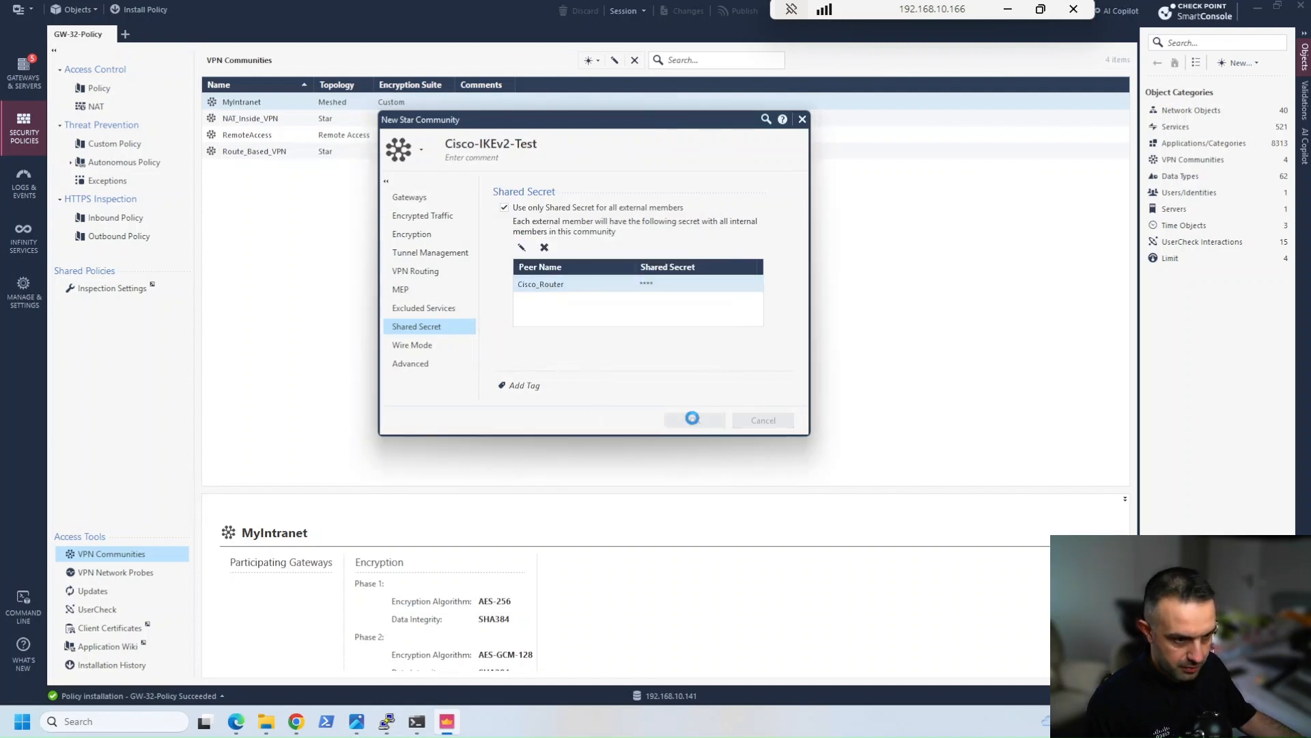
pyautogui.click(692, 402)
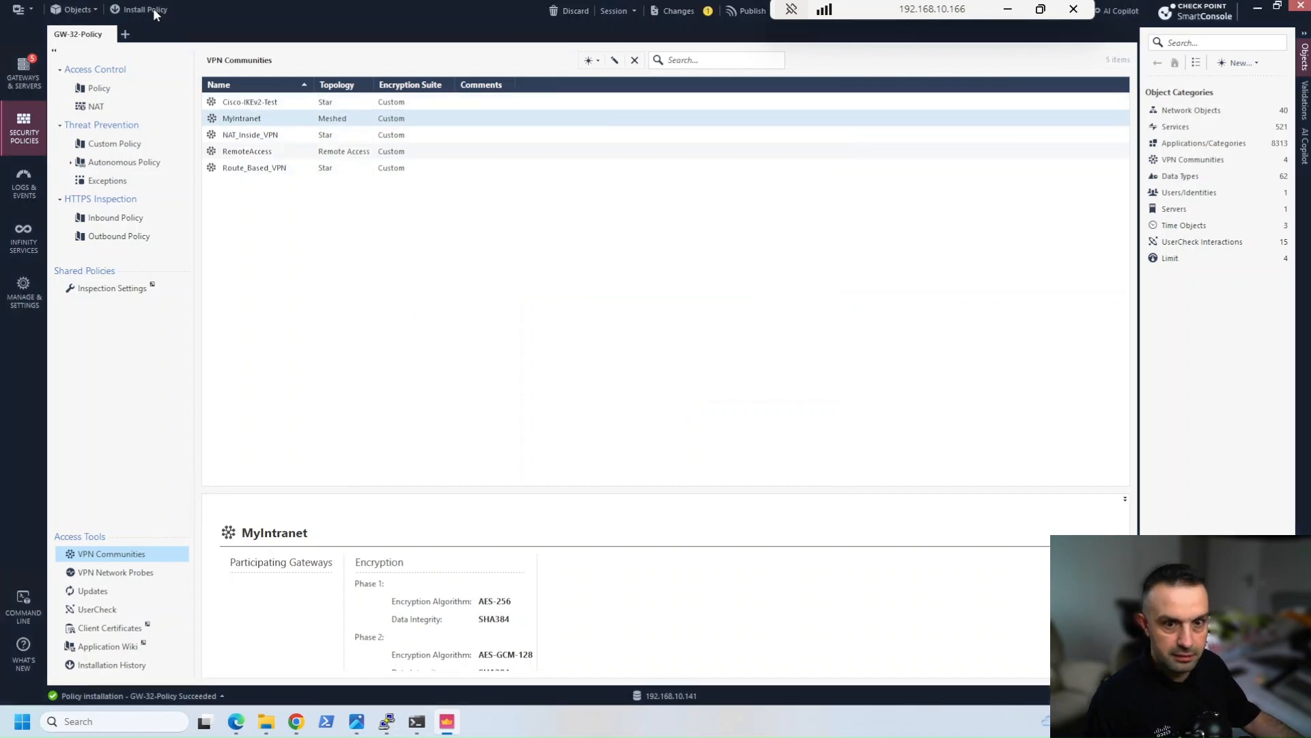
# Publish the changes and install the Access Control policy of GW-32-Policy on GW-32
pyautogui.click(153, 8)
pyautogui.click(717, 441)
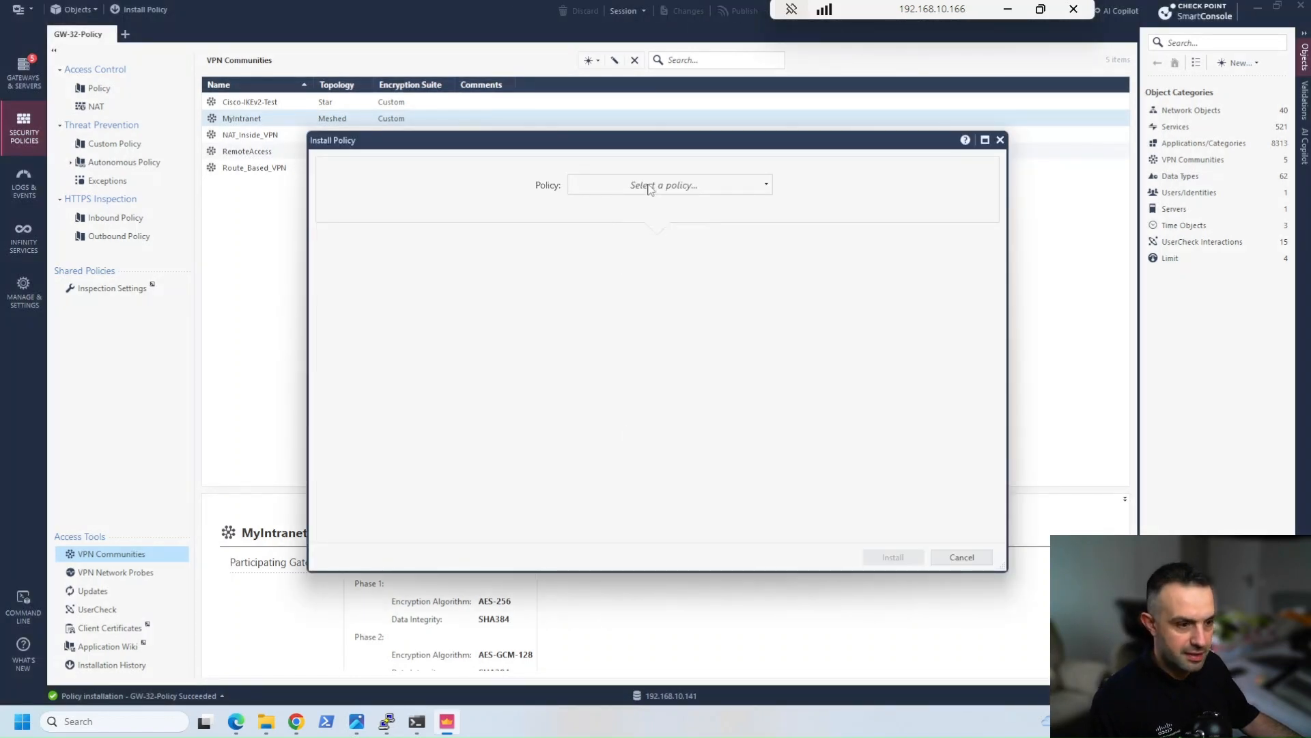
pyautogui.click(650, 187)
pyautogui.click(643, 251)
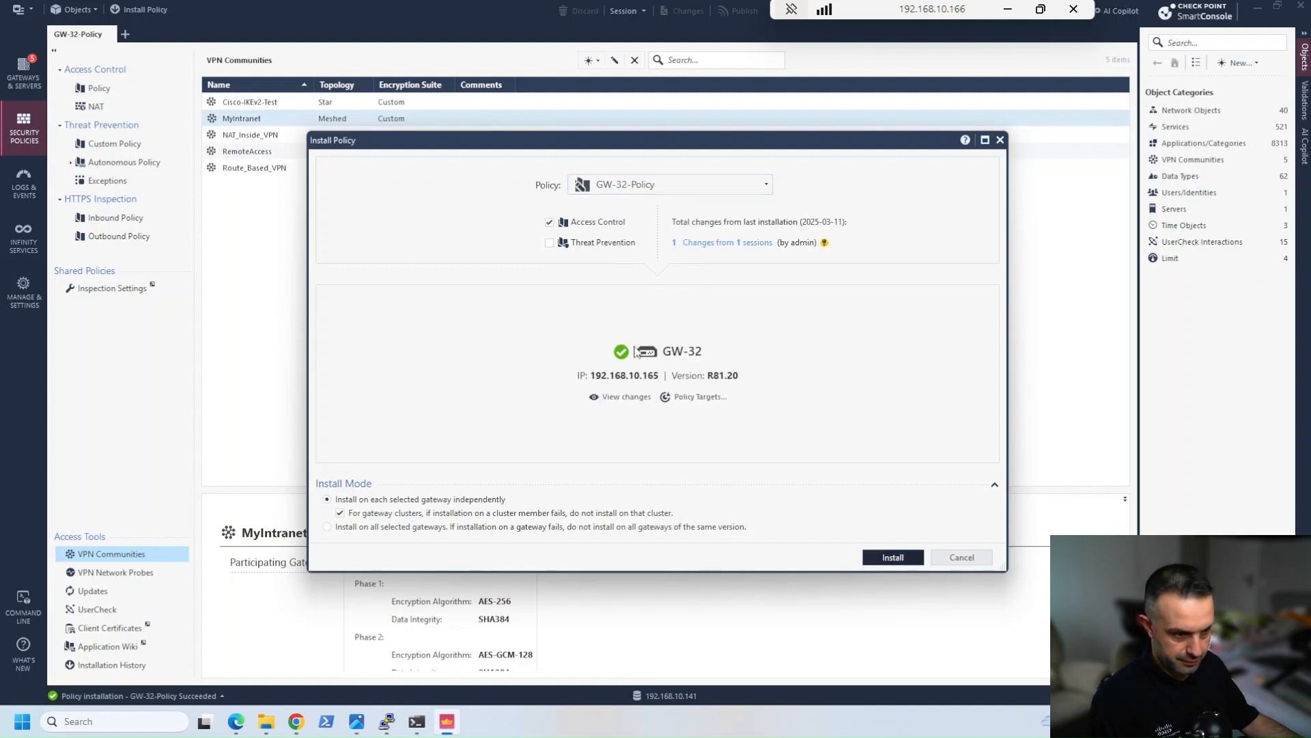
pyautogui.press('Return')
# Review the EVE topology, then switch to the vIOS router console and leave configuration mode
pyautogui.click(232, 730)
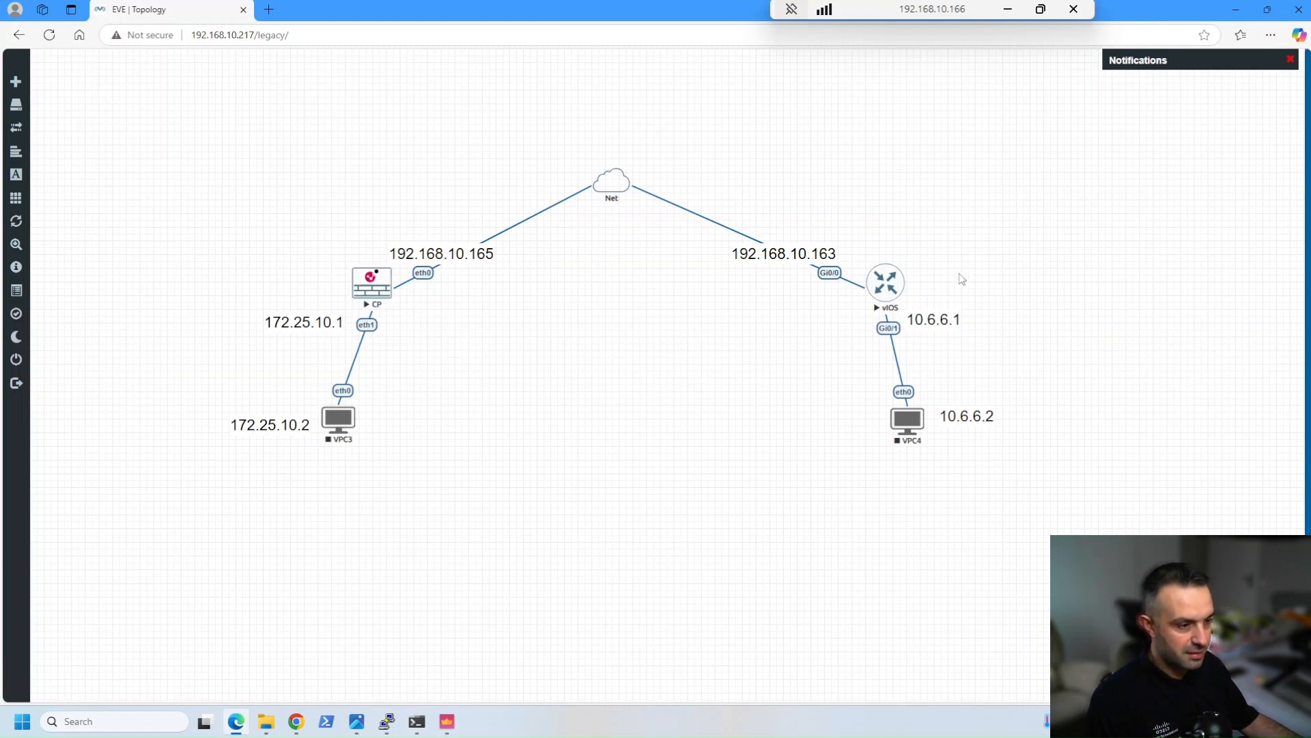
pyautogui.click(446, 721)
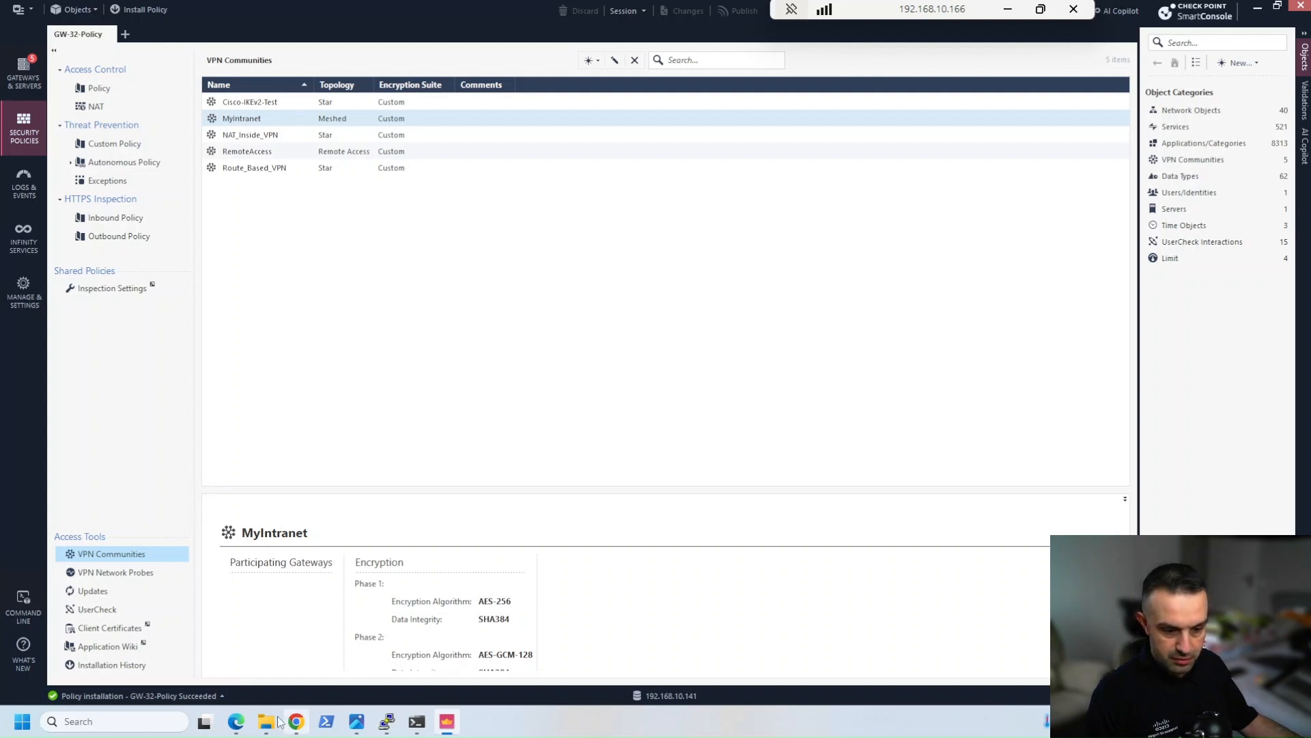
pyautogui.click(236, 721)
pyautogui.moveTo(388, 724)
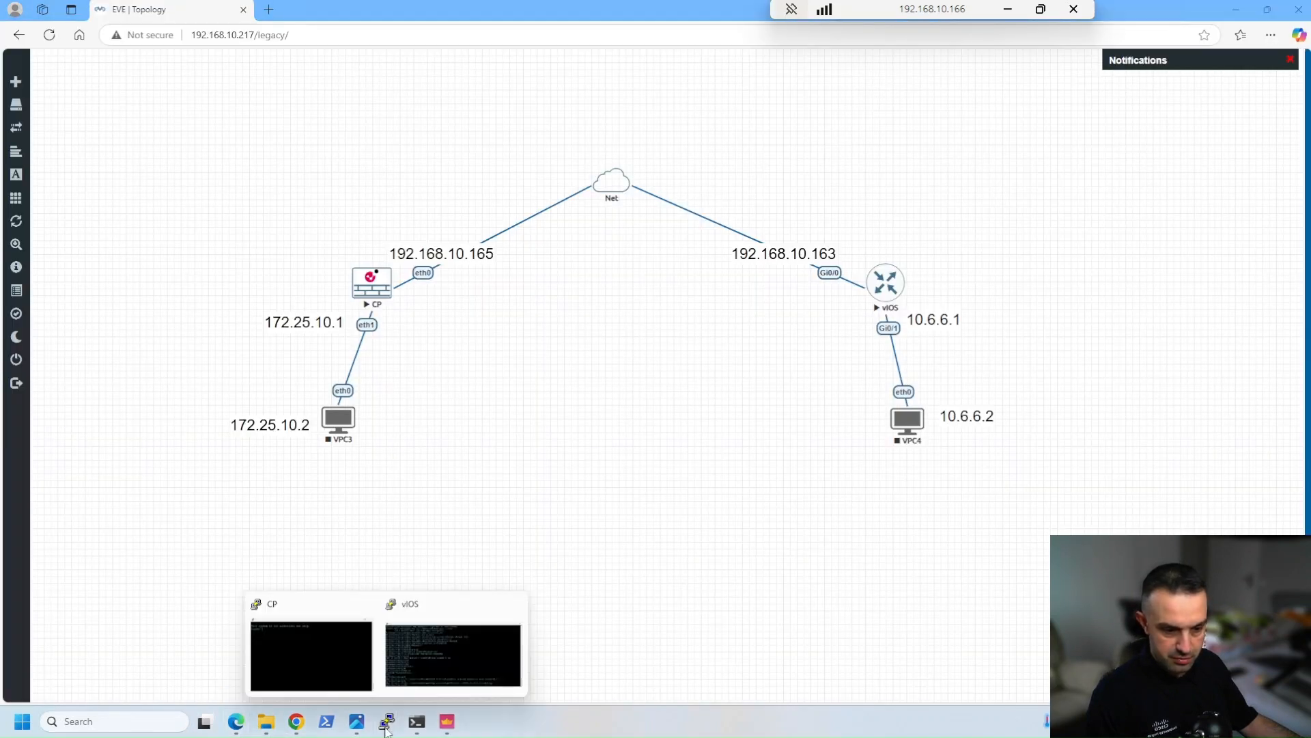
pyautogui.click(427, 654)
pyautogui.moveTo(545, 134); pyautogui.dragTo(636, 133)
pyautogui.write('end')
pyautogui.press('Return')
# Ping 172.25.10.1 from the router with gigabitEthernet 0/1 as the source, checking the interface in the EVE topology, and repeat the ping
pyautogui.write('pi')
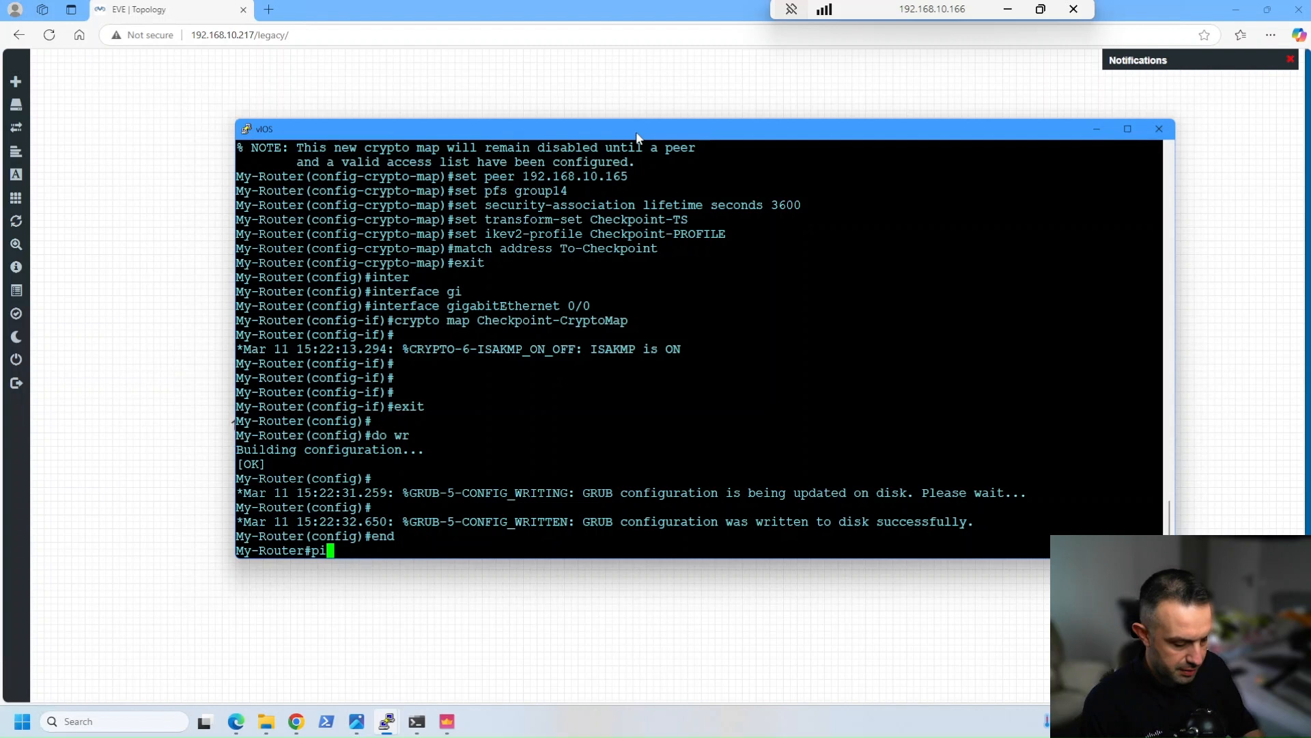
pyautogui.write('ng 172.25.10.1')
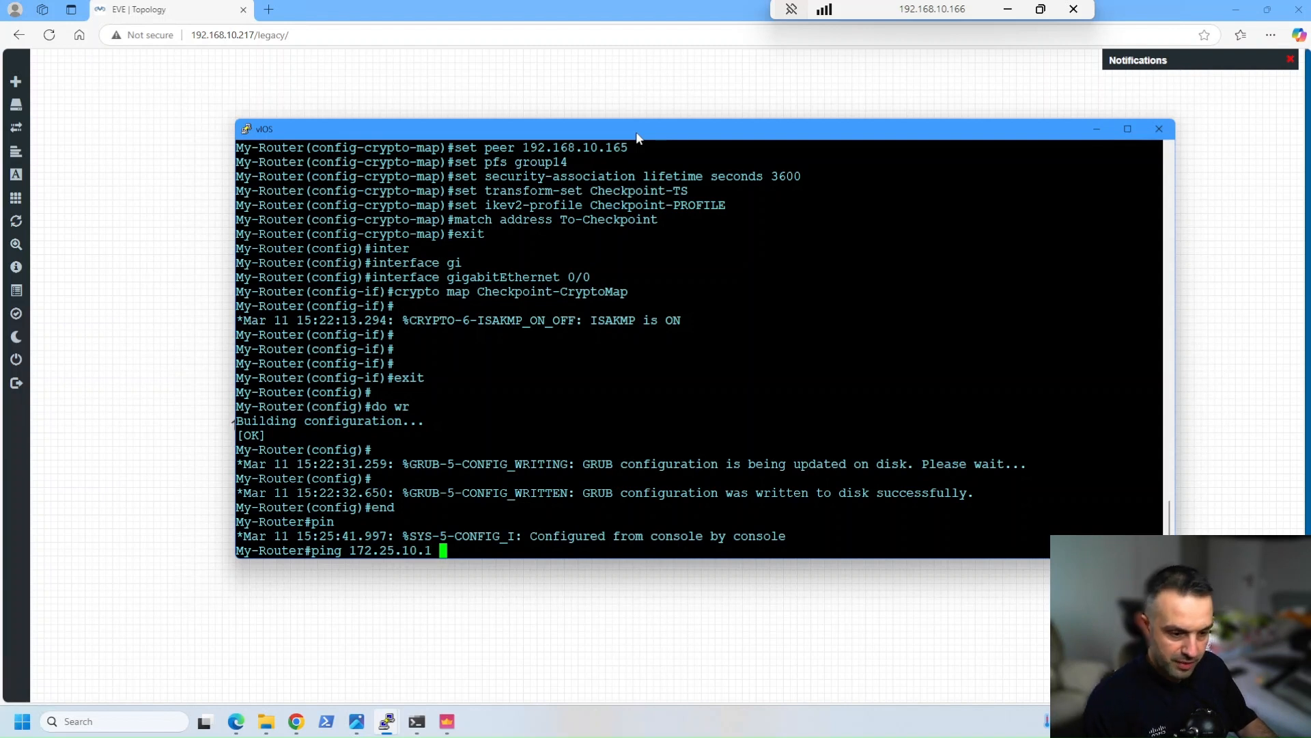
pyautogui.write(' source g')
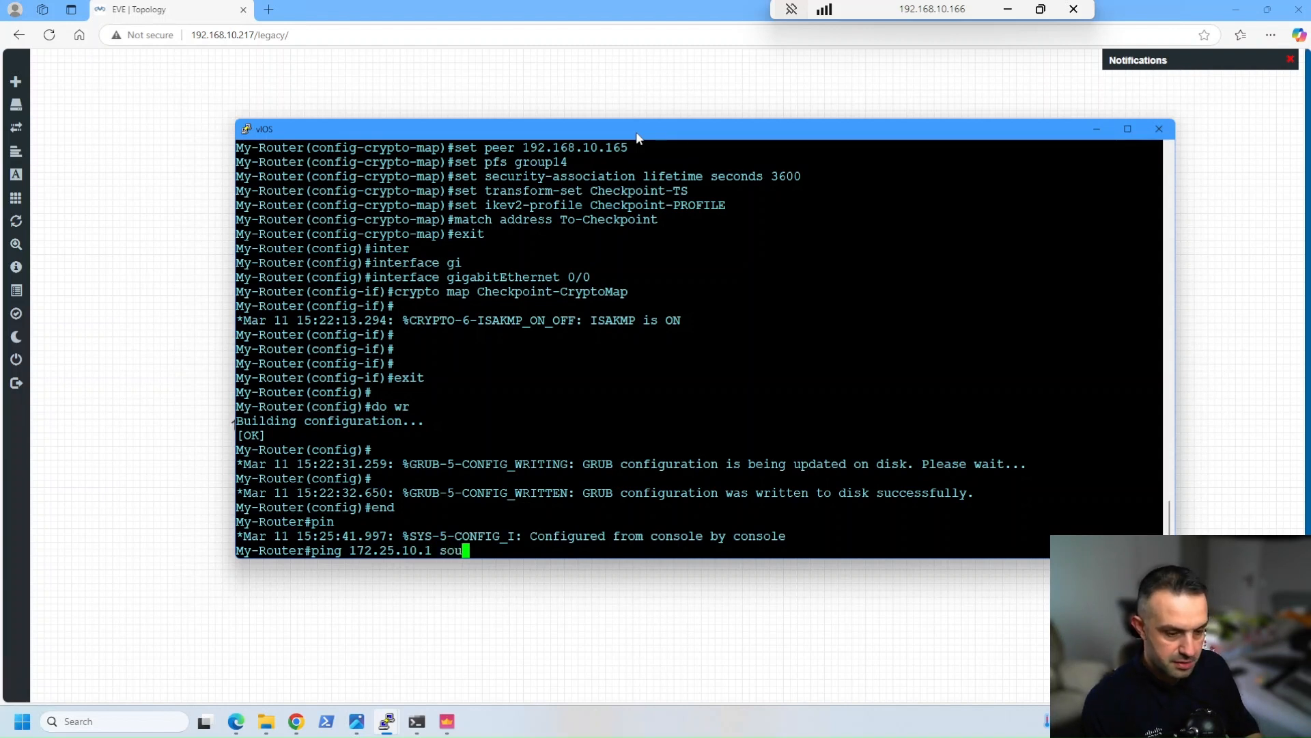
pyautogui.press('Tab')
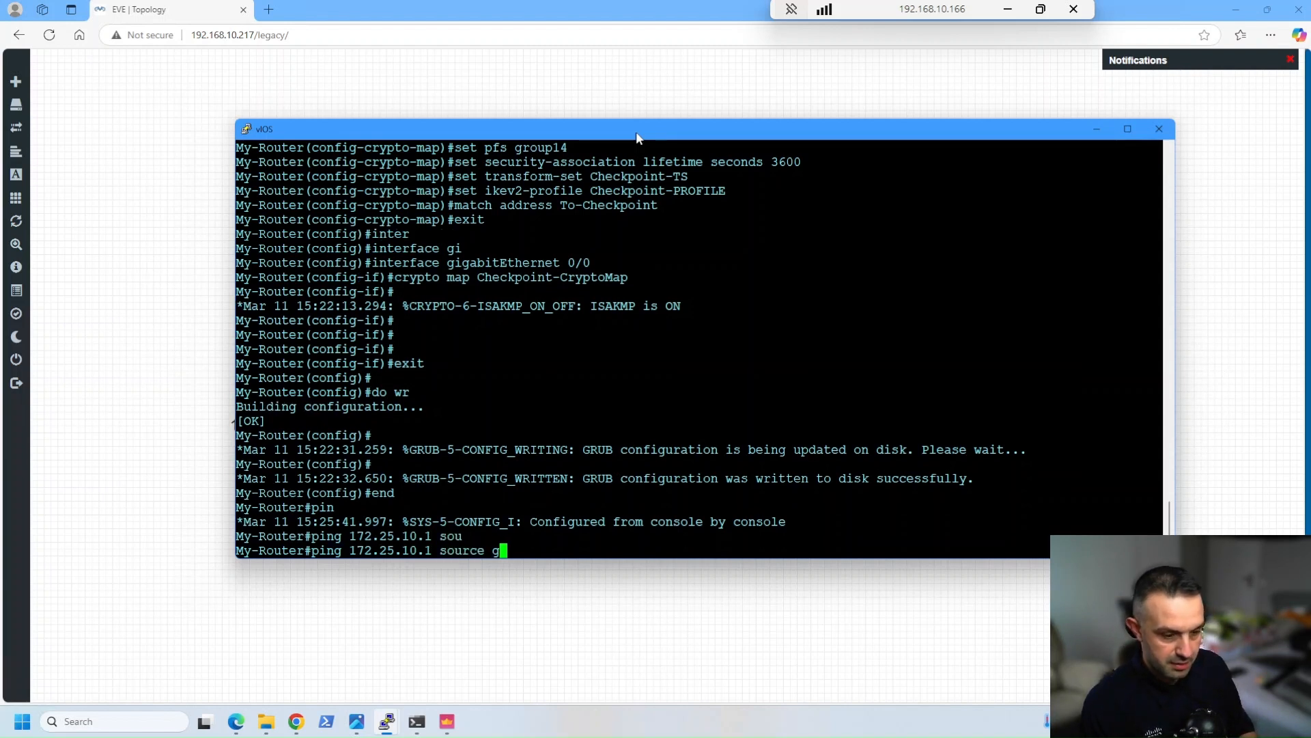
pyautogui.write('gi')
pyautogui.press('Tab')
pyautogui.write('0/1')
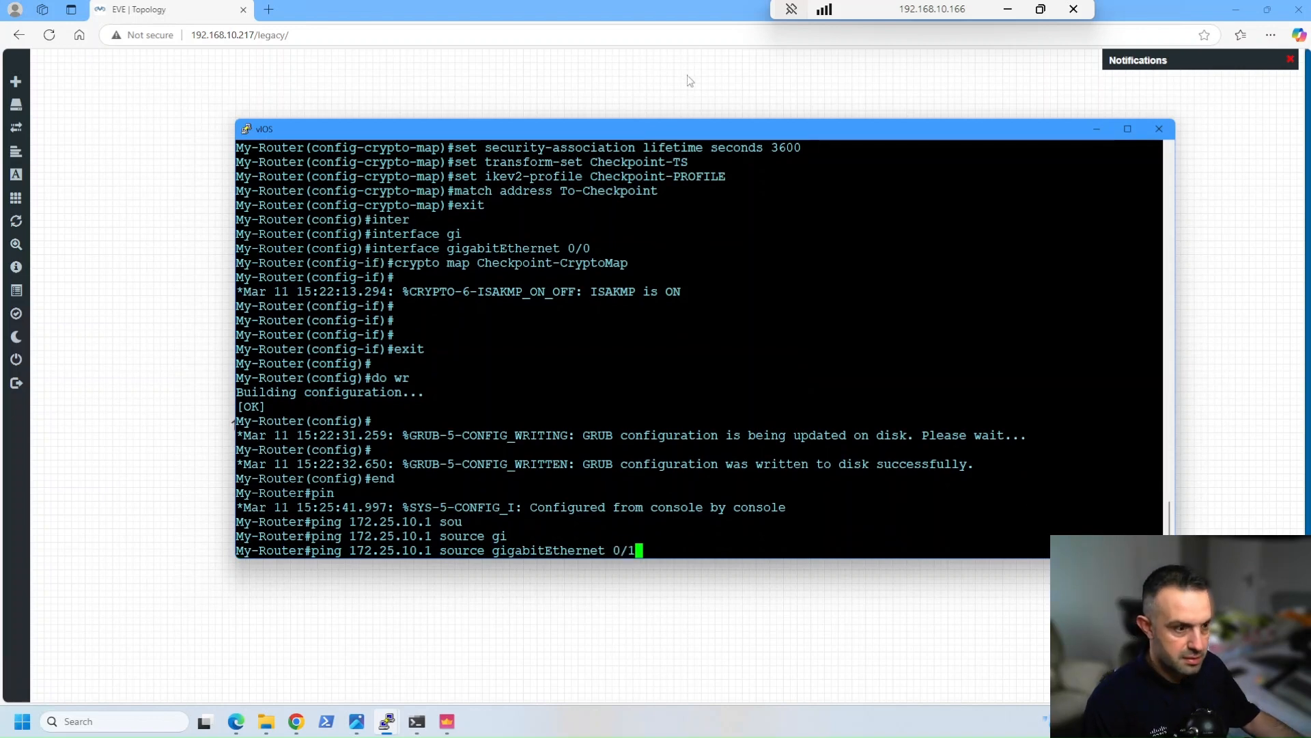
pyautogui.moveTo(693, 130); pyautogui.dragTo(668, 464)
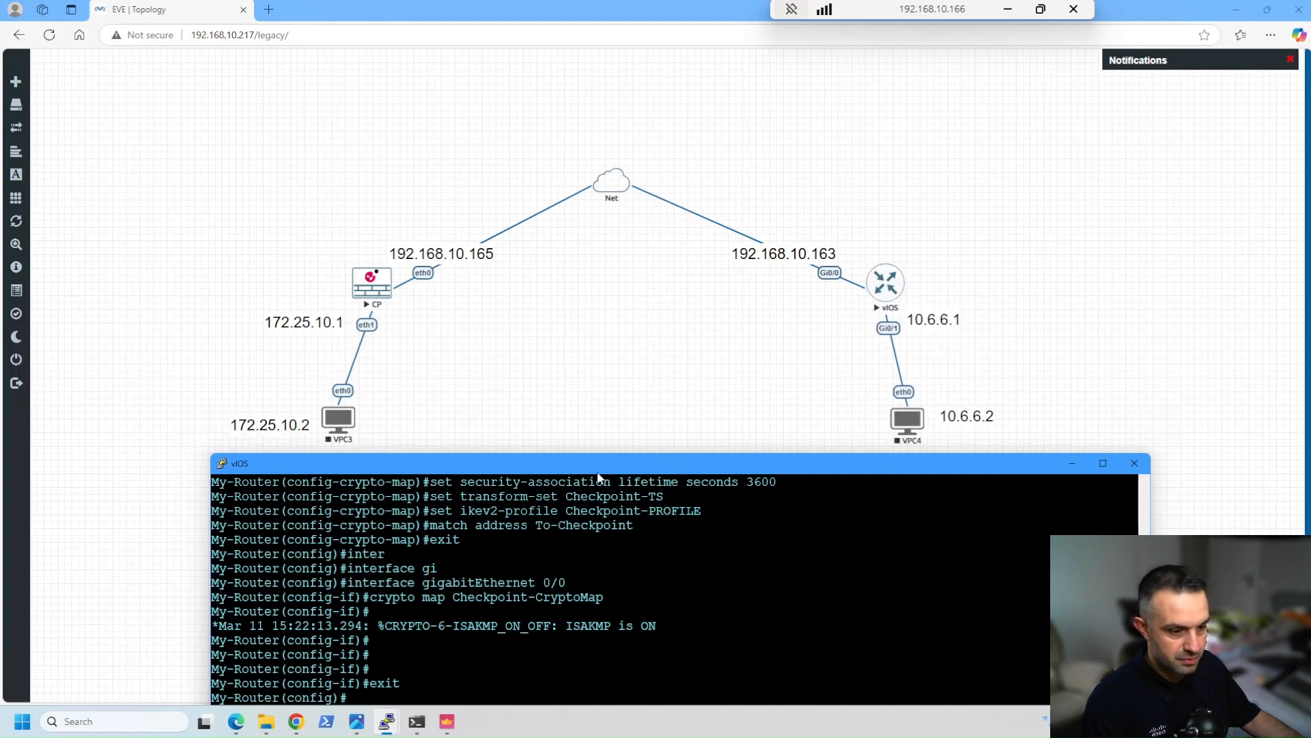
pyautogui.moveTo(591, 458); pyautogui.dragTo(557, 179)
pyautogui.press('Return')
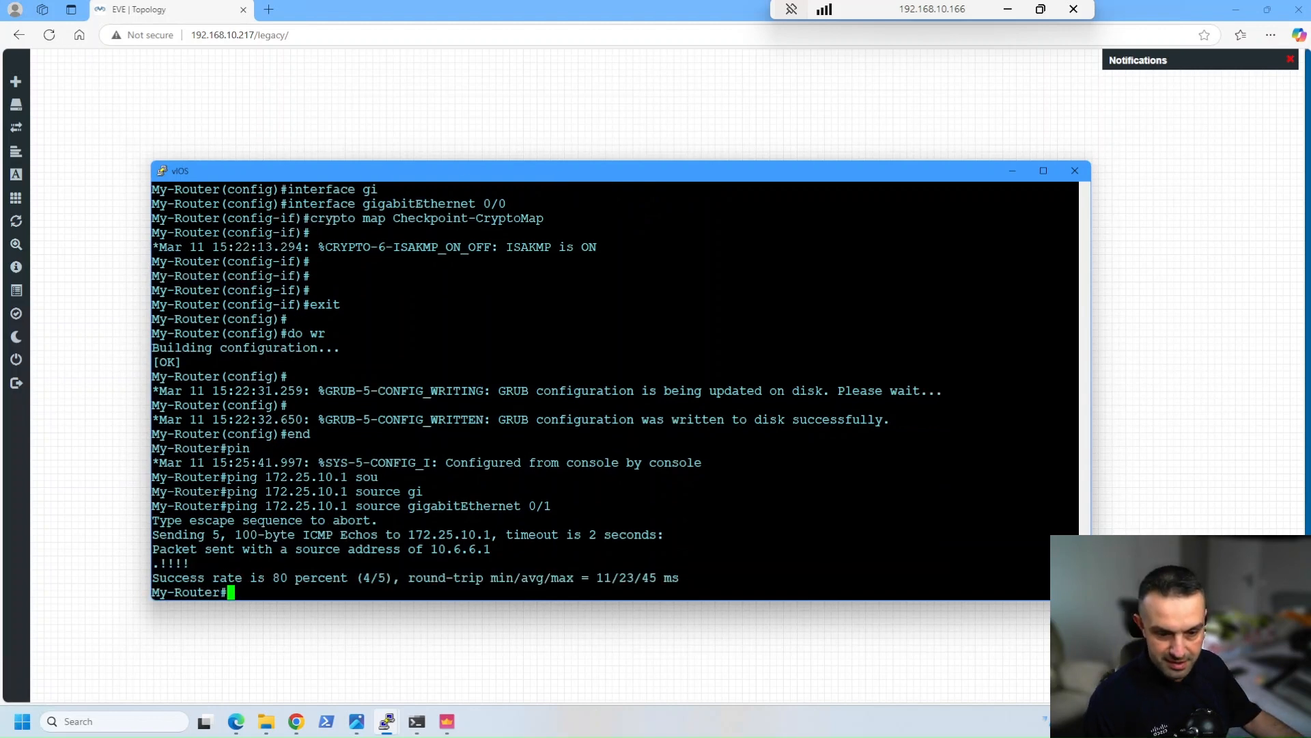
pyautogui.press('Up')
pyautogui.press('Return')
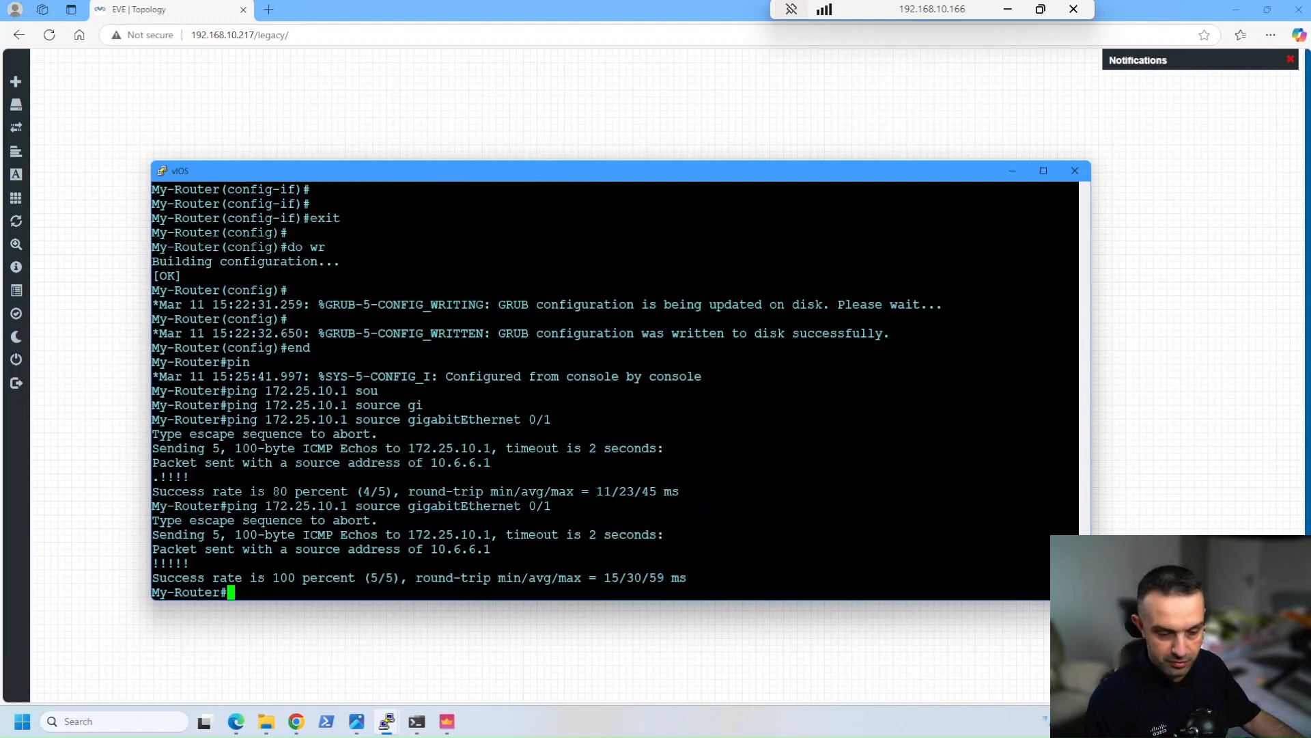
# Switch to the CP gateway console, log in as admin with the account password, and enlarge the console window
pyautogui.moveTo(386, 721)
pyautogui.click(348, 653)
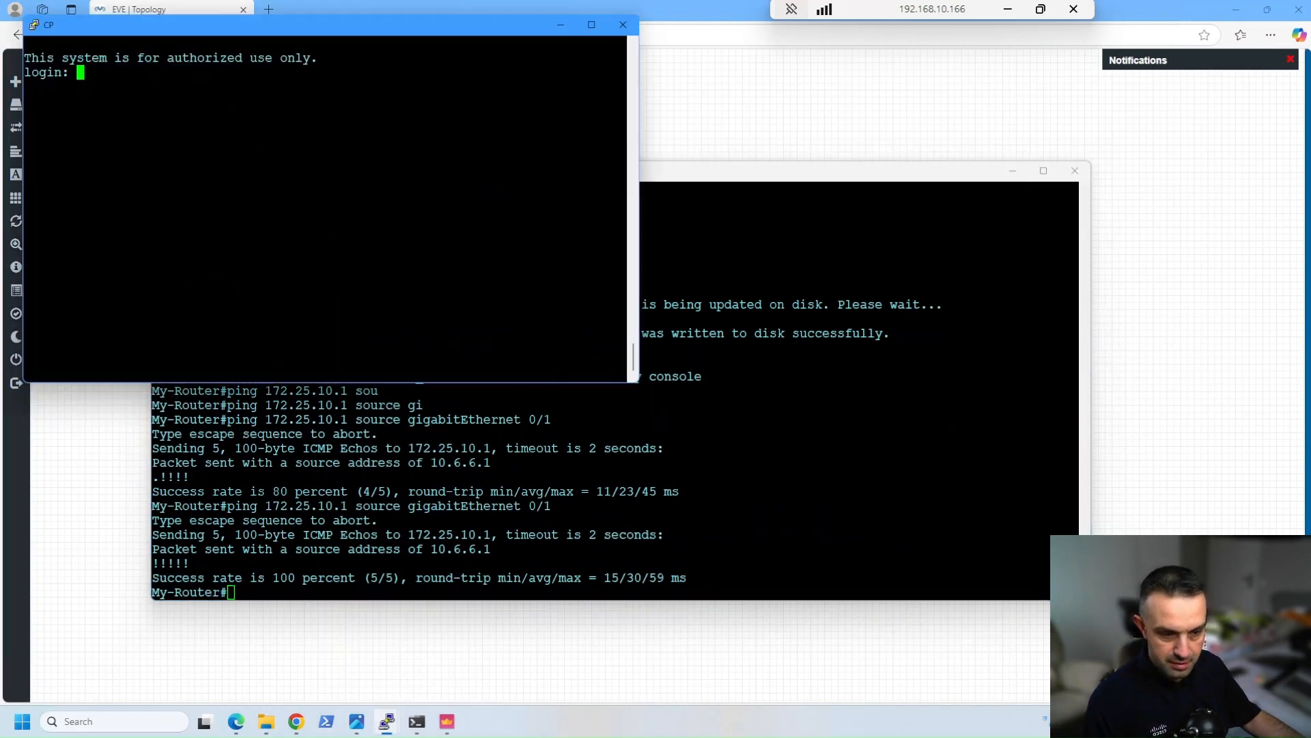
pyautogui.moveTo(434, 24); pyautogui.dragTo(629, 178)
pyautogui.click(1015, 174)
pyautogui.write('admin')
pyautogui.press('Return')
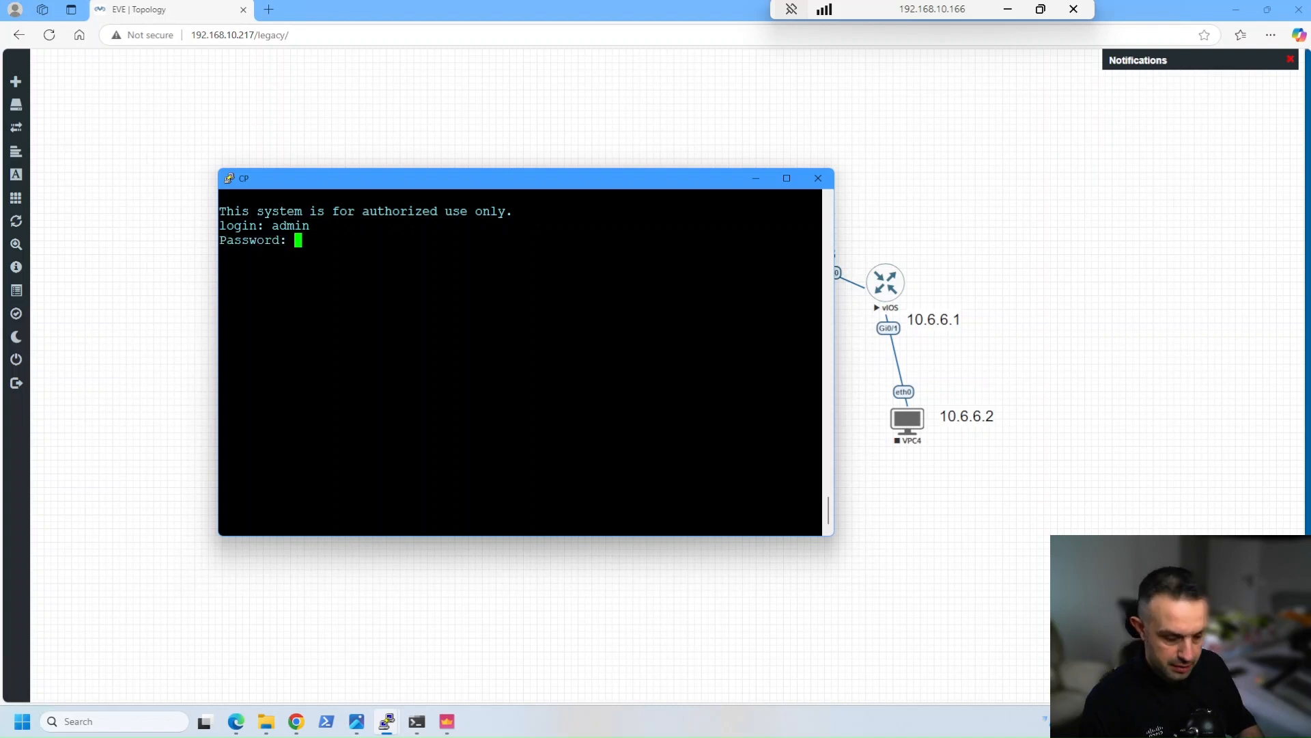
pyautogui.press('Return')
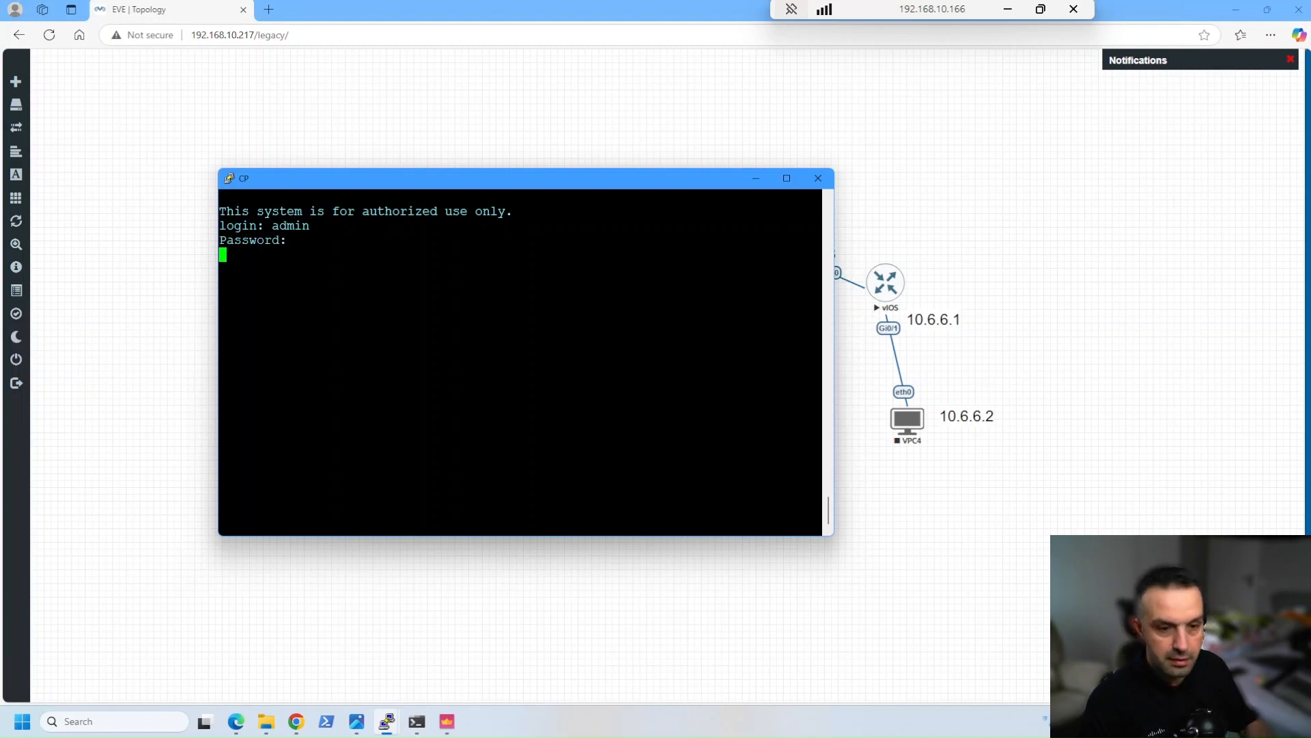
pyautogui.moveTo(836, 540); pyautogui.dragTo(1092, 636)
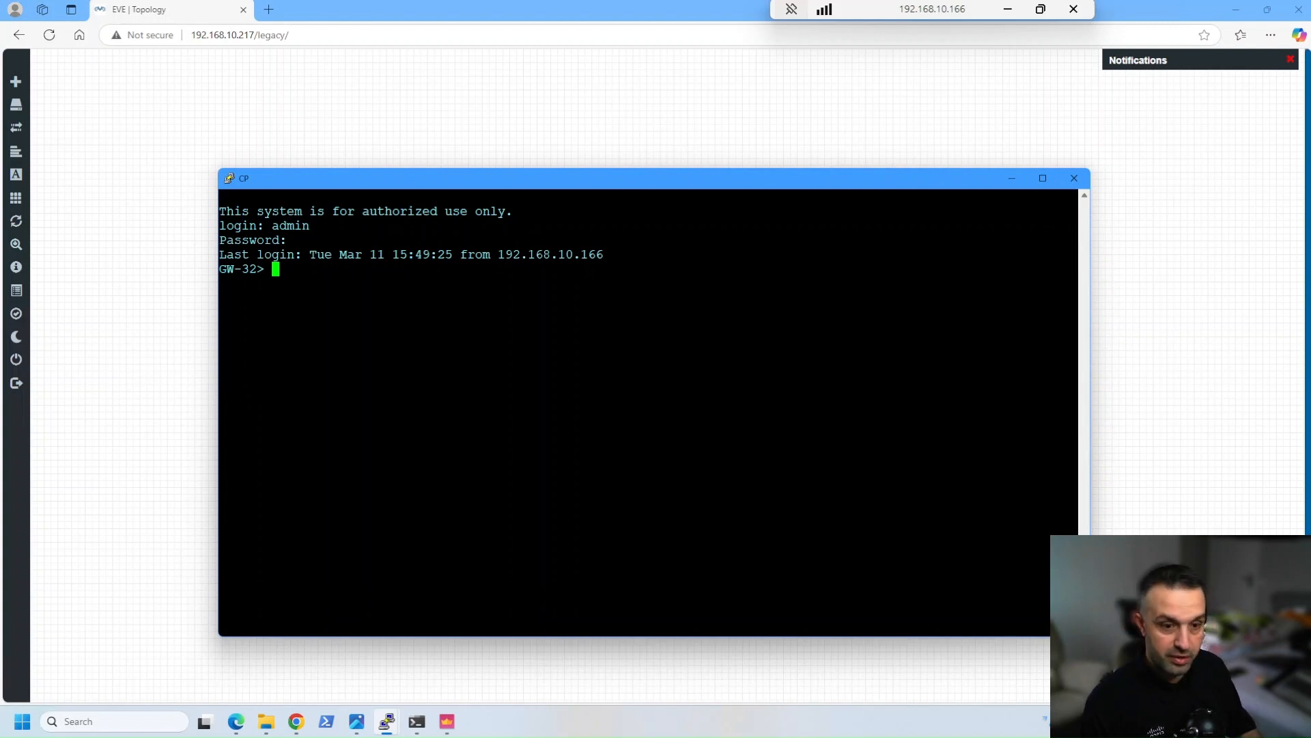
# Enter expert mode on GW-32 with the expert password
pyautogui.write('exp')
pyautogui.press('Tab')
pyautogui.press('Return')
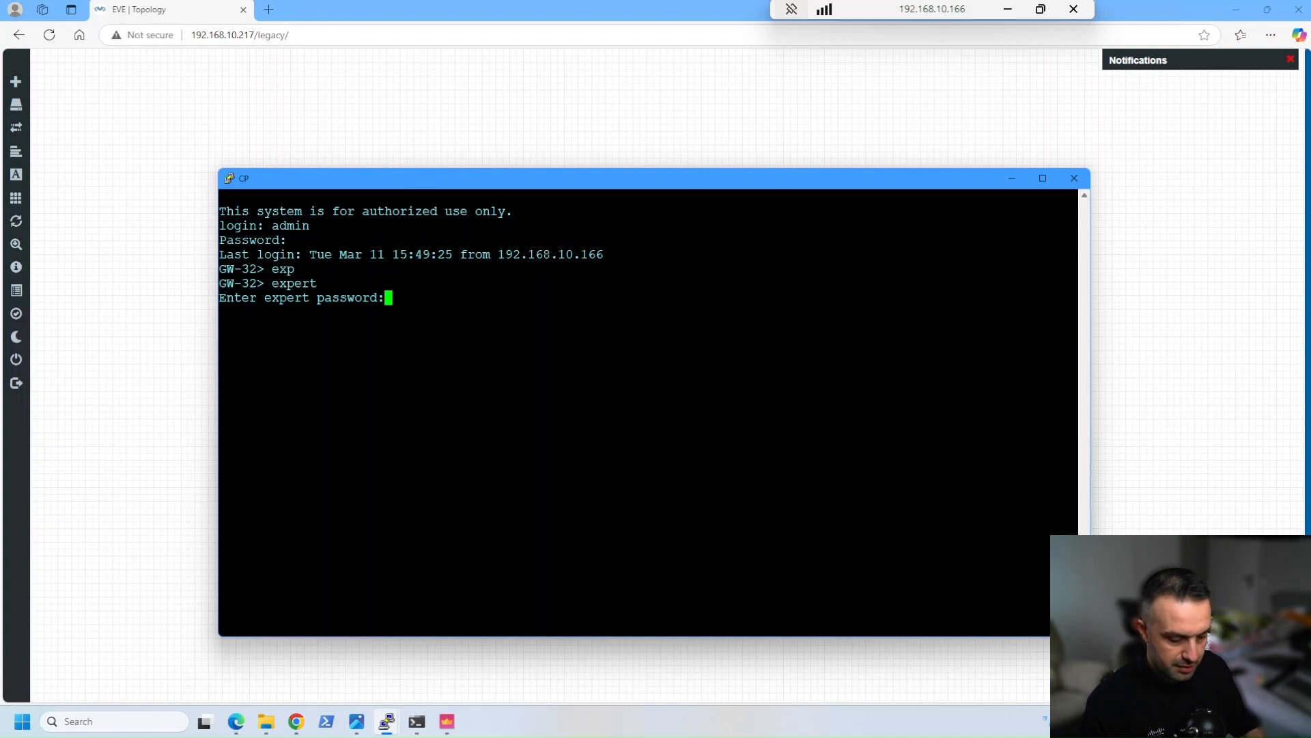
pyautogui.press('Return')
# Ping 10.6.6.1 from GW-32 with eth1 as the source, checking the interface in the EVE topology
pyautogui.write('p')
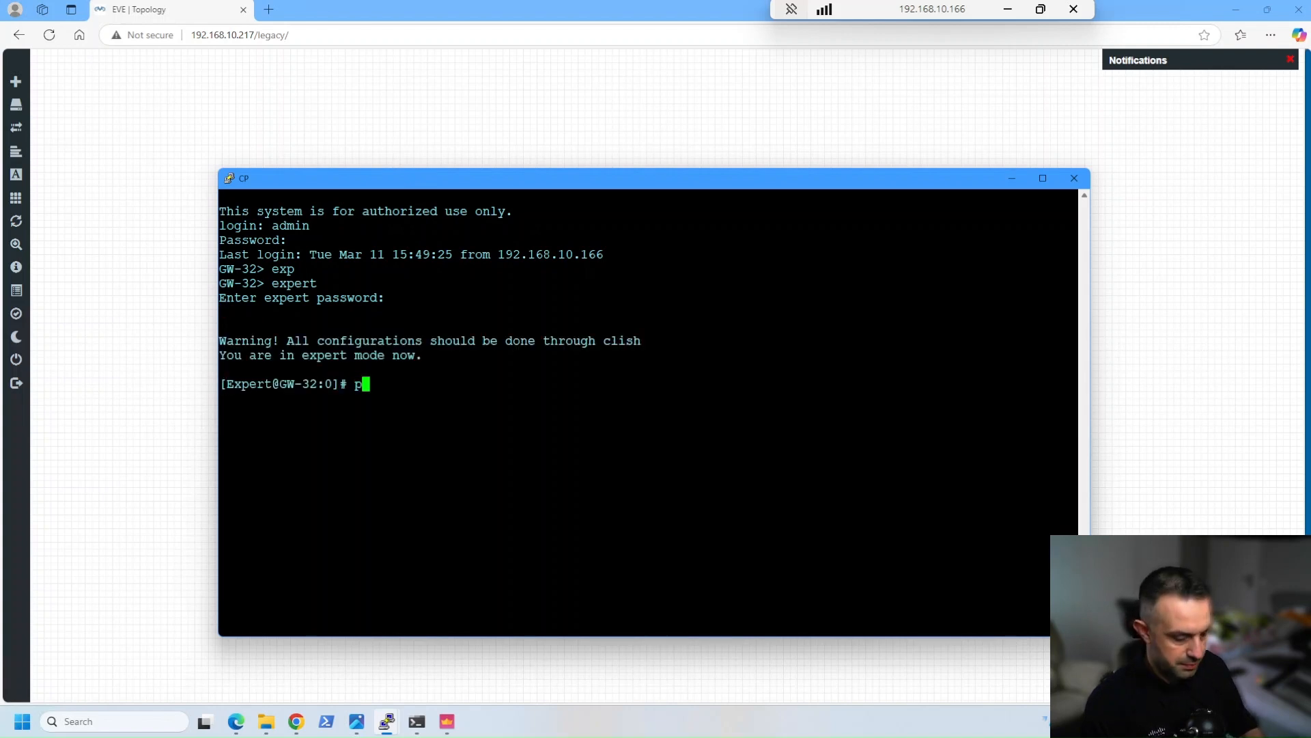
pyautogui.write('ing -I')
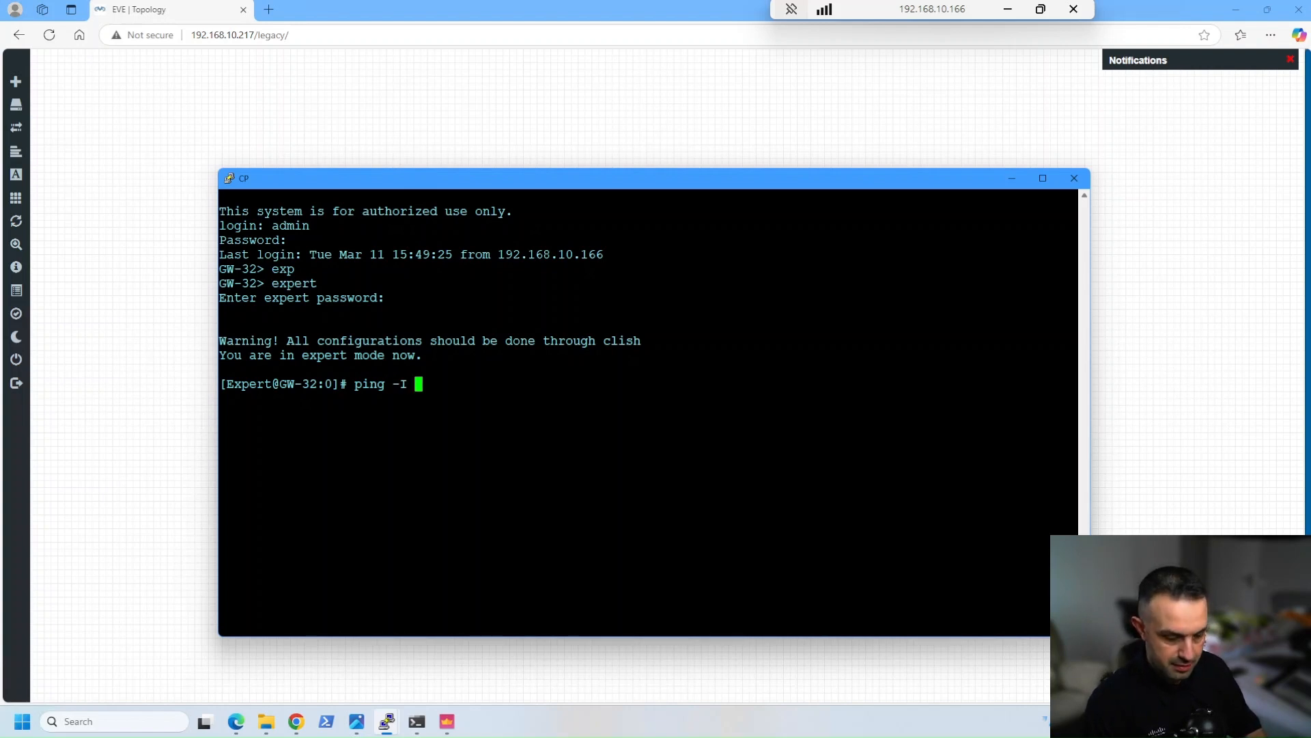
pyautogui.write(' eth')
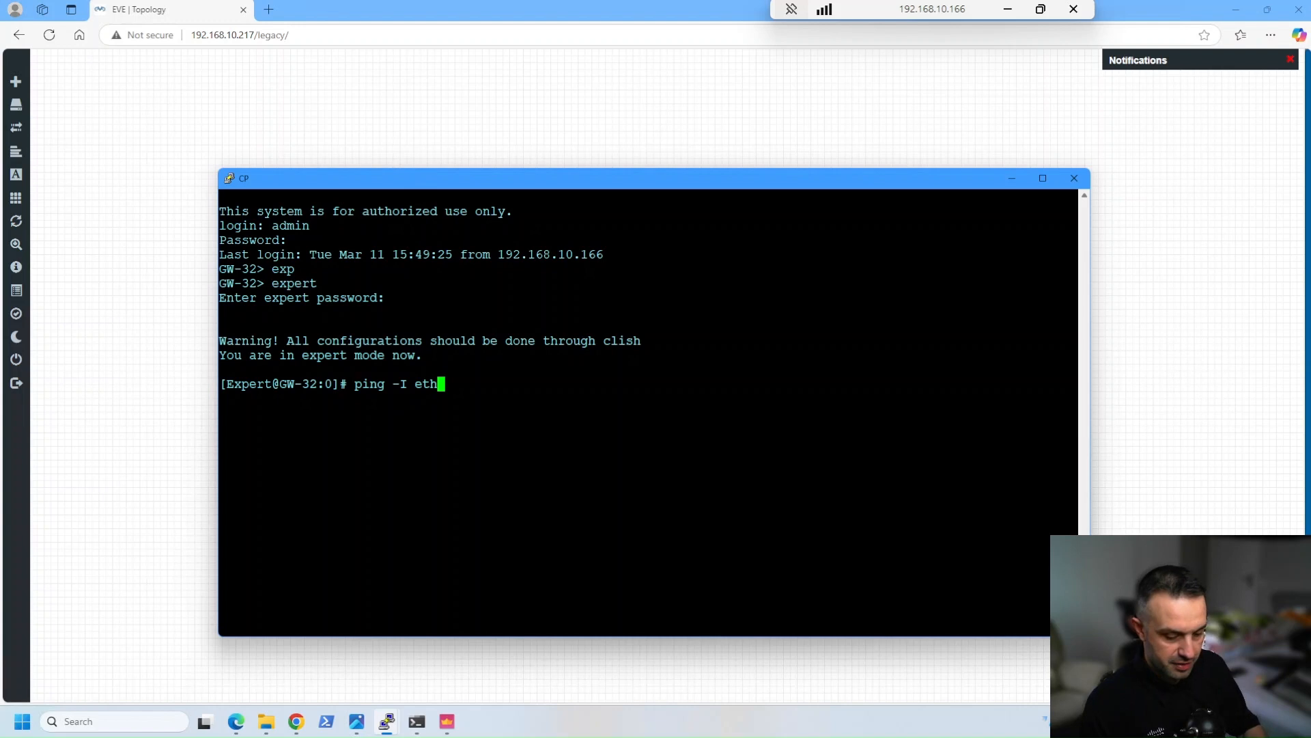
pyautogui.write('1')
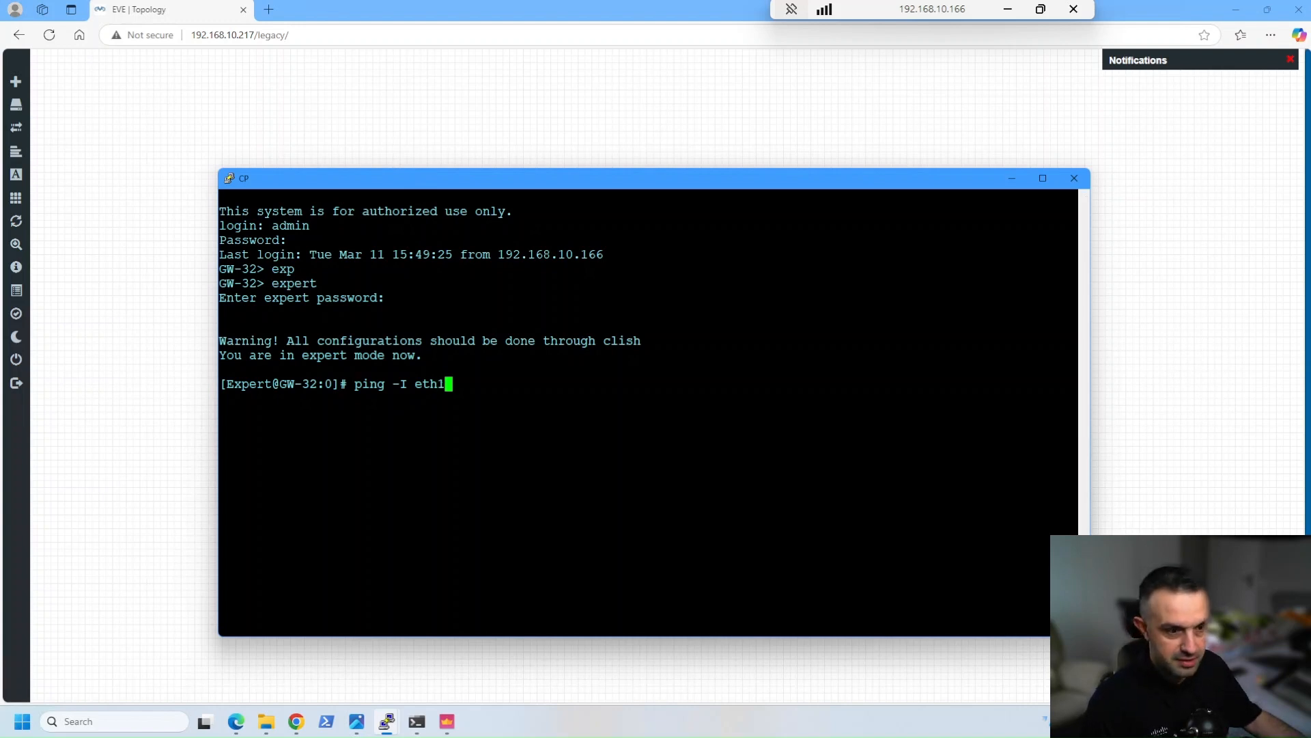
pyautogui.moveTo(461, 186); pyautogui.dragTo(646, 403)
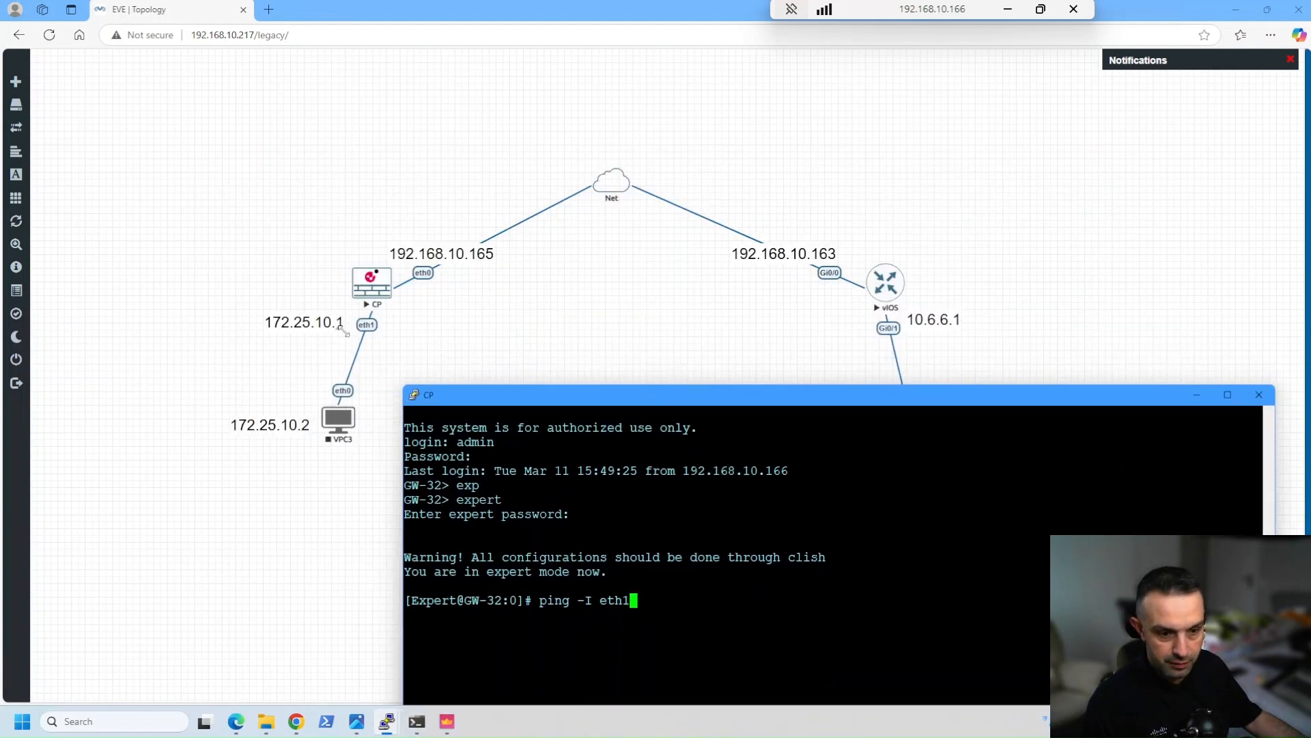
pyautogui.moveTo(555, 402); pyautogui.dragTo(333, 229)
pyautogui.write('10.6.6.1')
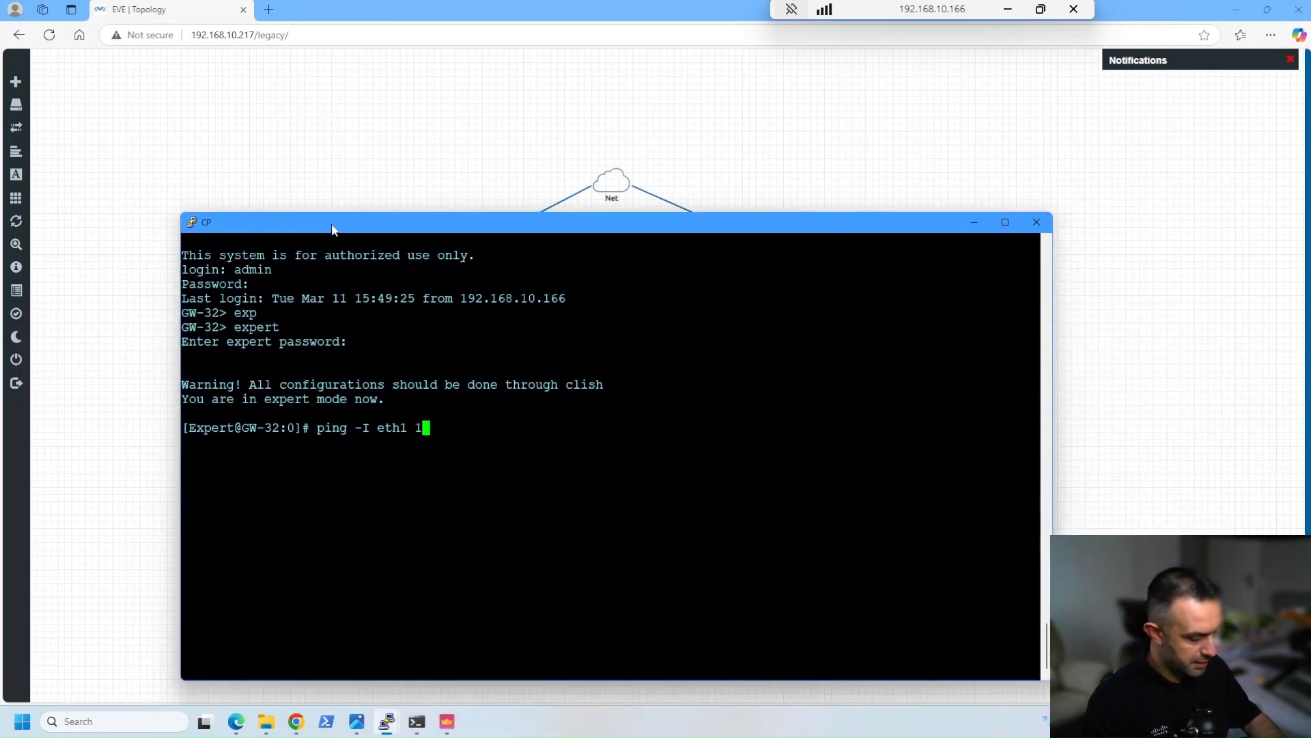
pyautogui.press('Return')
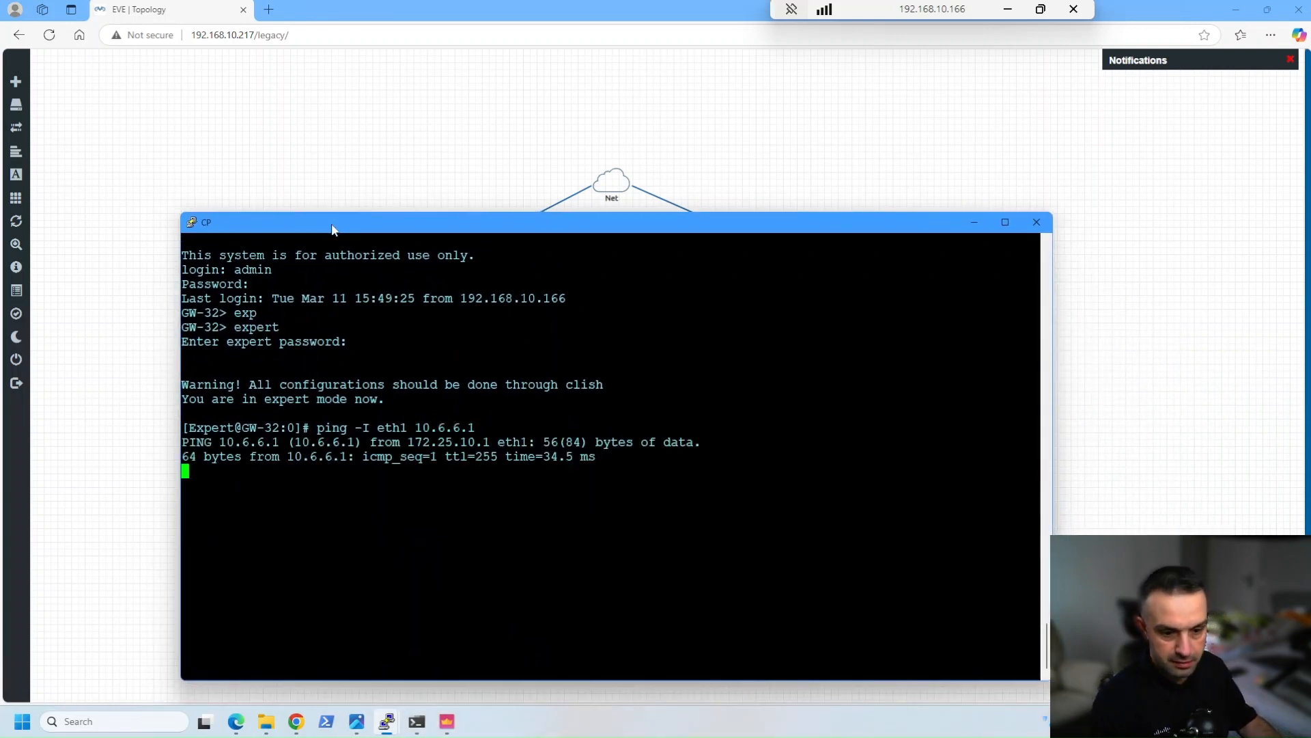
# Switch to SmartConsole and examine the VPN logs for the last hour, refreshing the results
pyautogui.click(447, 721)
pyautogui.click(23, 191)
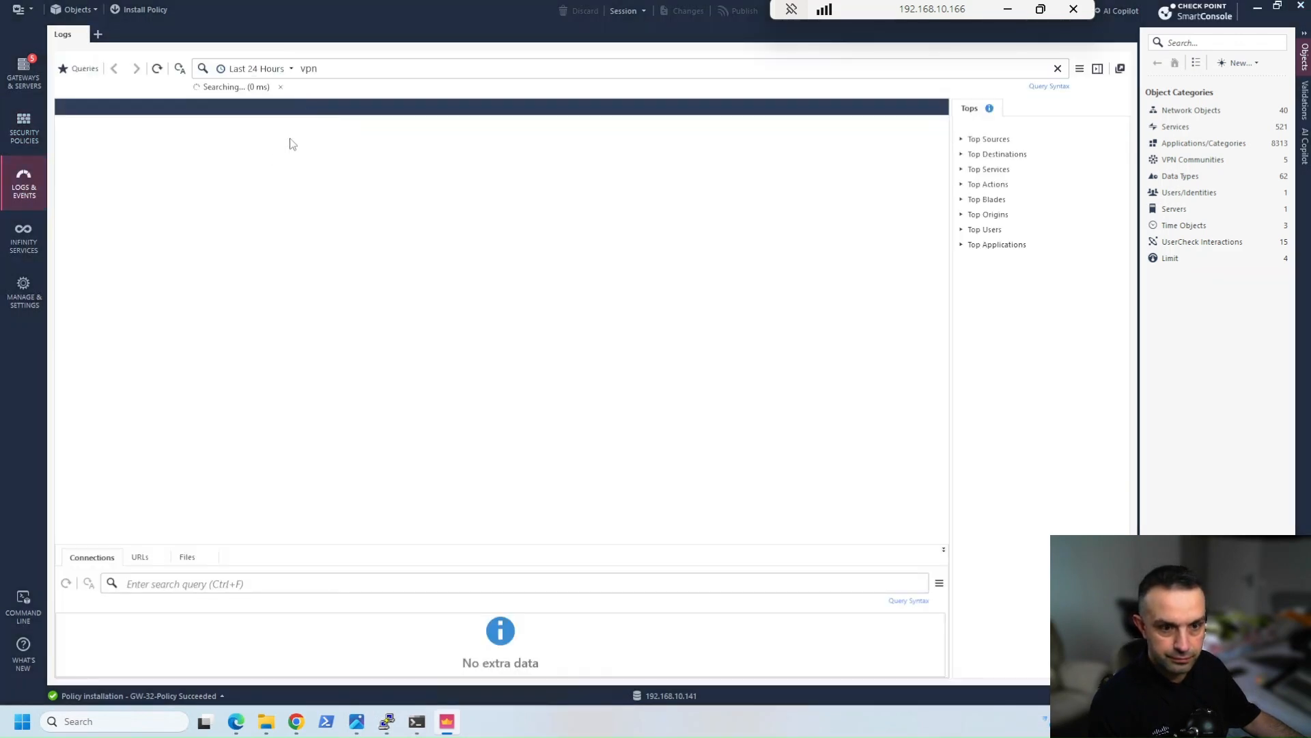
pyautogui.click(291, 69)
pyautogui.click(268, 84)
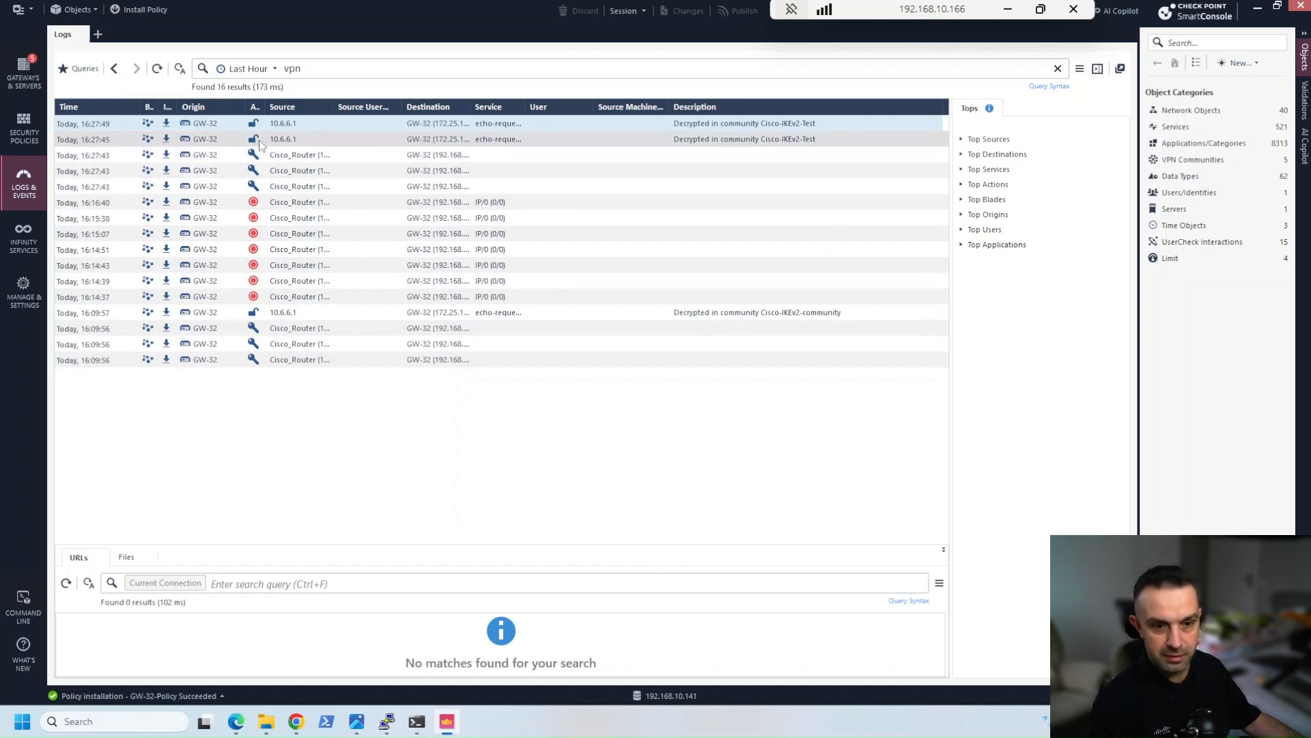
pyautogui.click(157, 68)
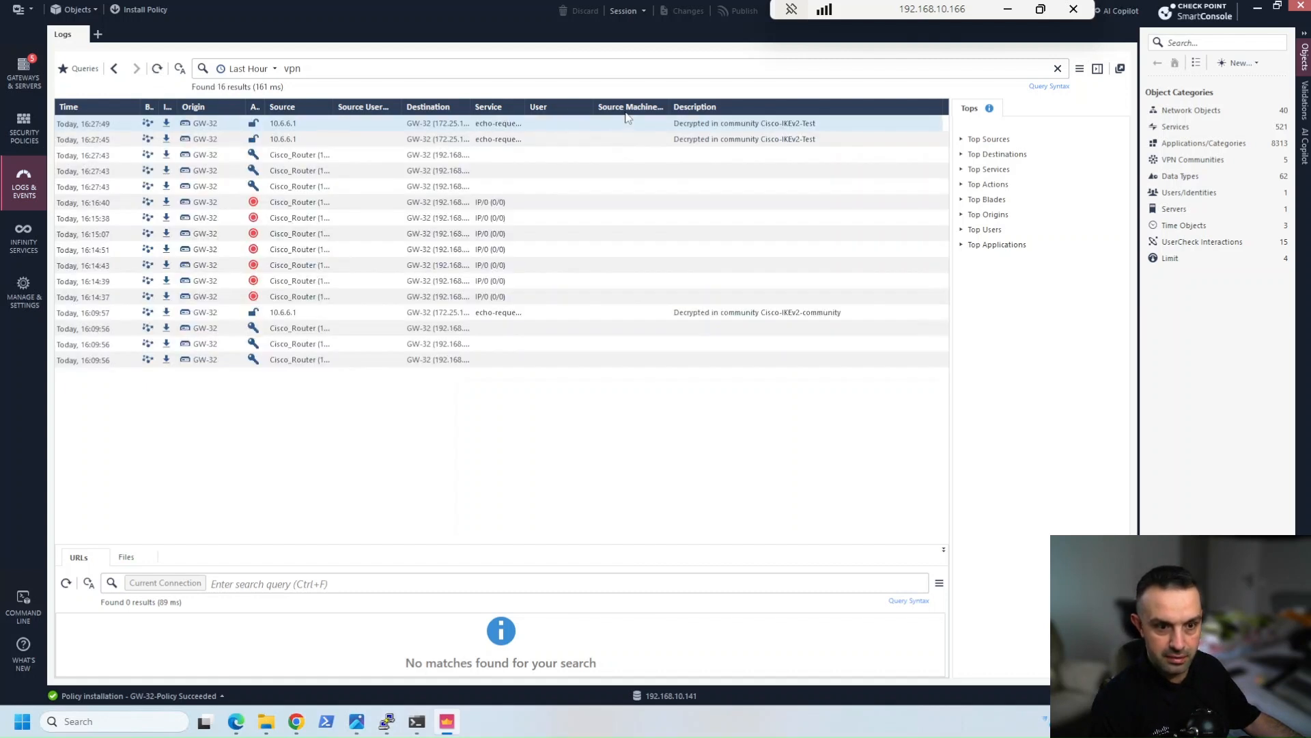
# Switch to the CP gateway console, stop the running ping, and restart the ping to 10.6.6.1 from eth1
pyautogui.moveTo(401, 732)
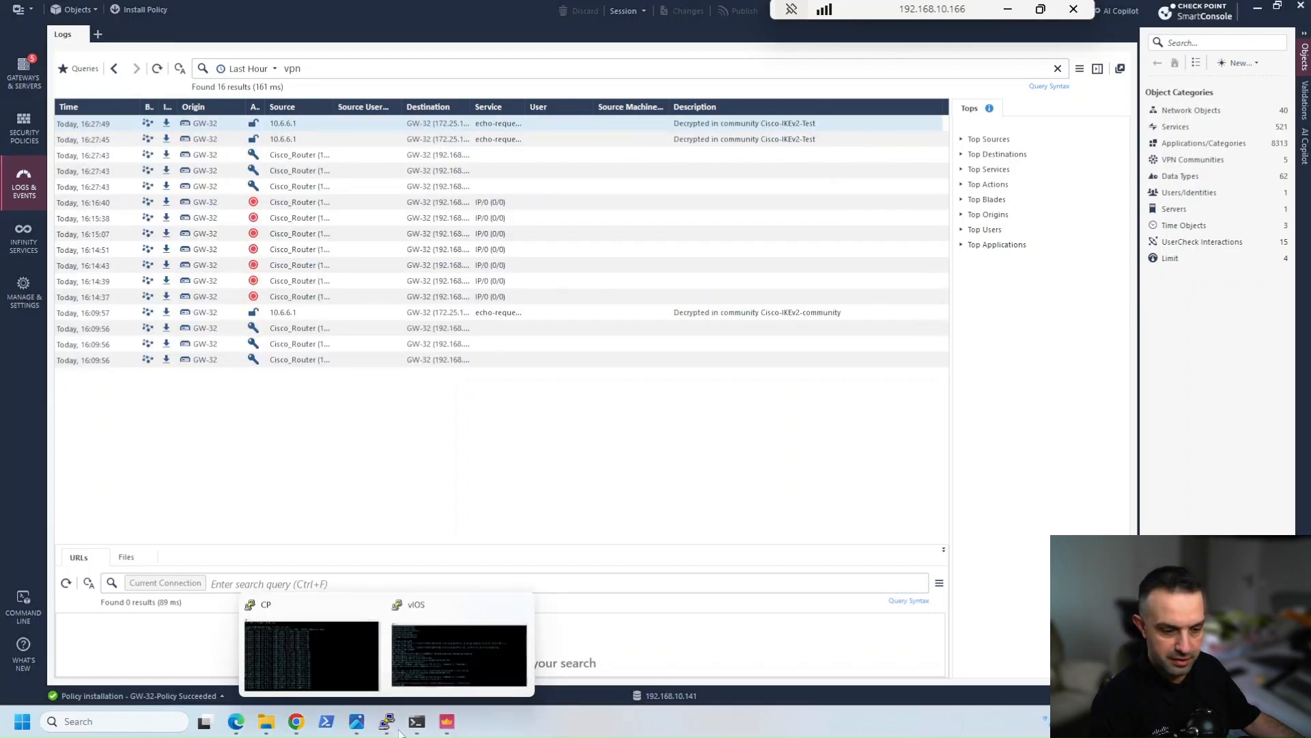
pyautogui.click(427, 658)
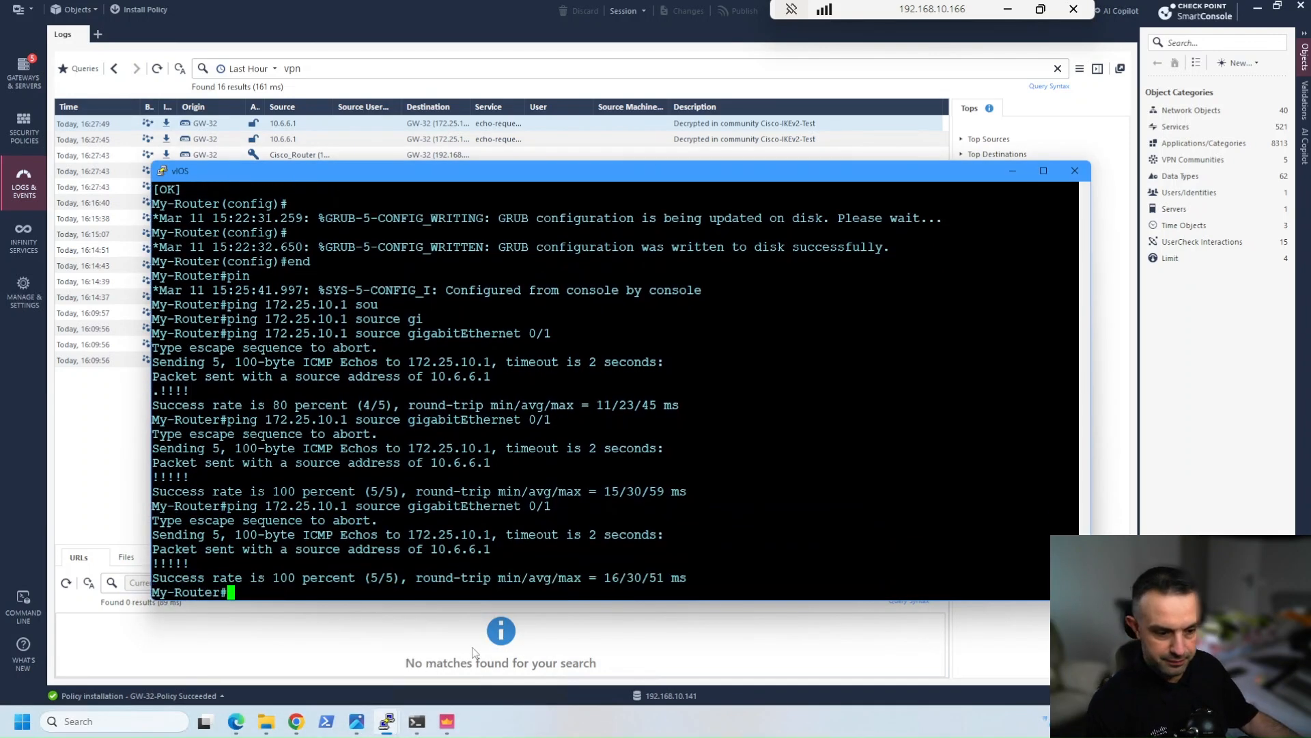
pyautogui.moveTo(401, 730)
pyautogui.click(339, 658)
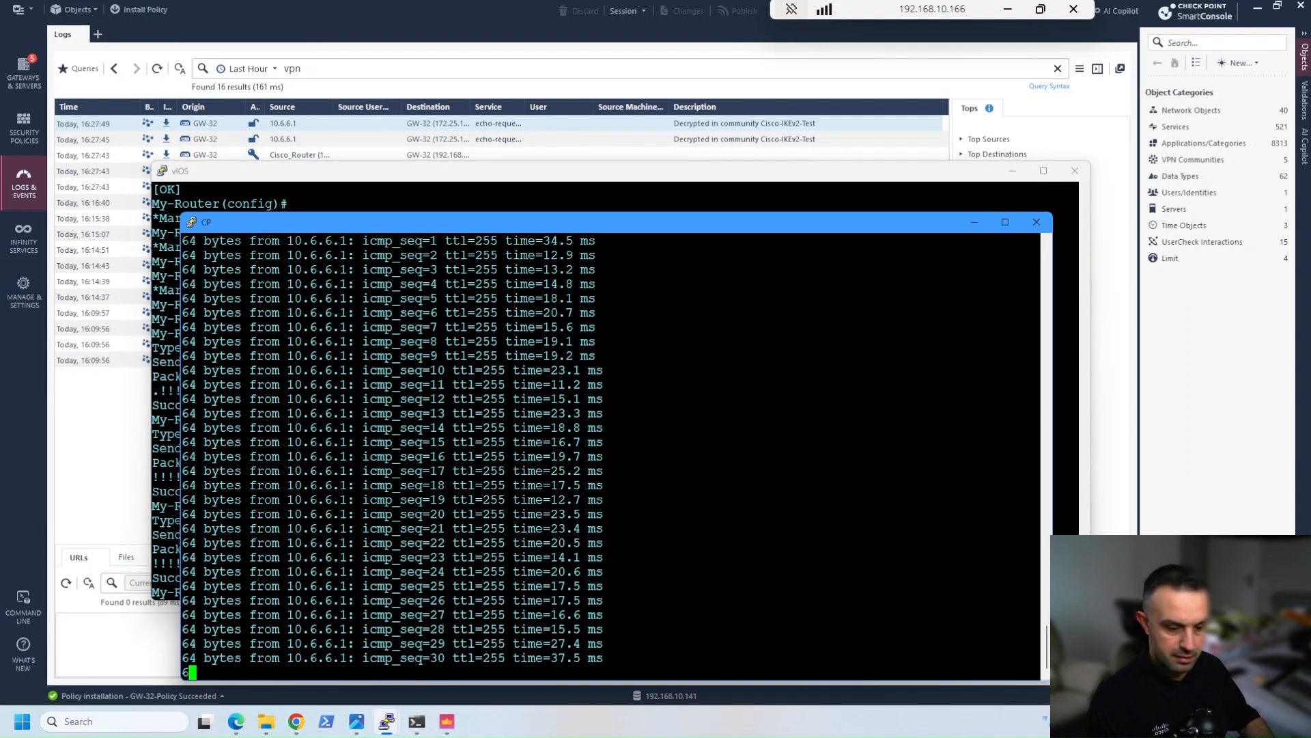
pyautogui.press('Up')
pyautogui.press('Return')
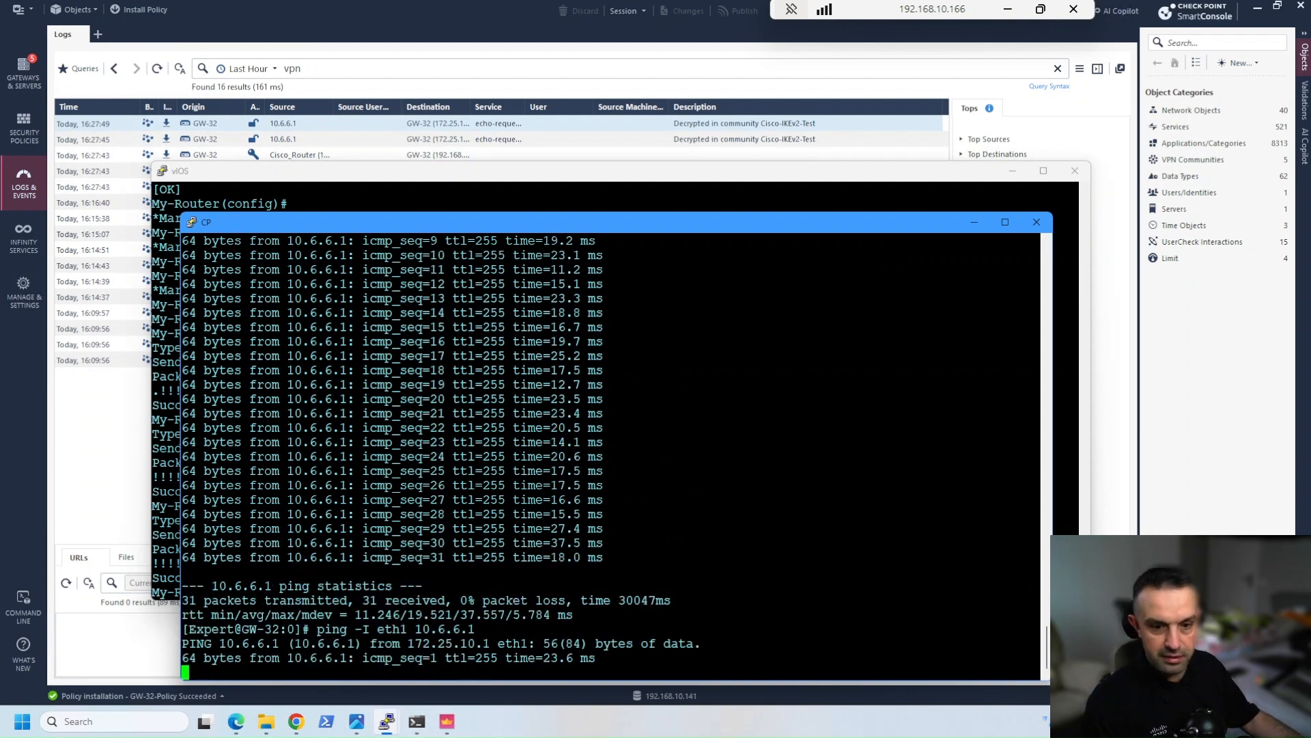
# Refresh the VPN logs in SmartConsole, and stop the ping in the CP gateway console
pyautogui.click(78, 437)
pyautogui.click(157, 68)
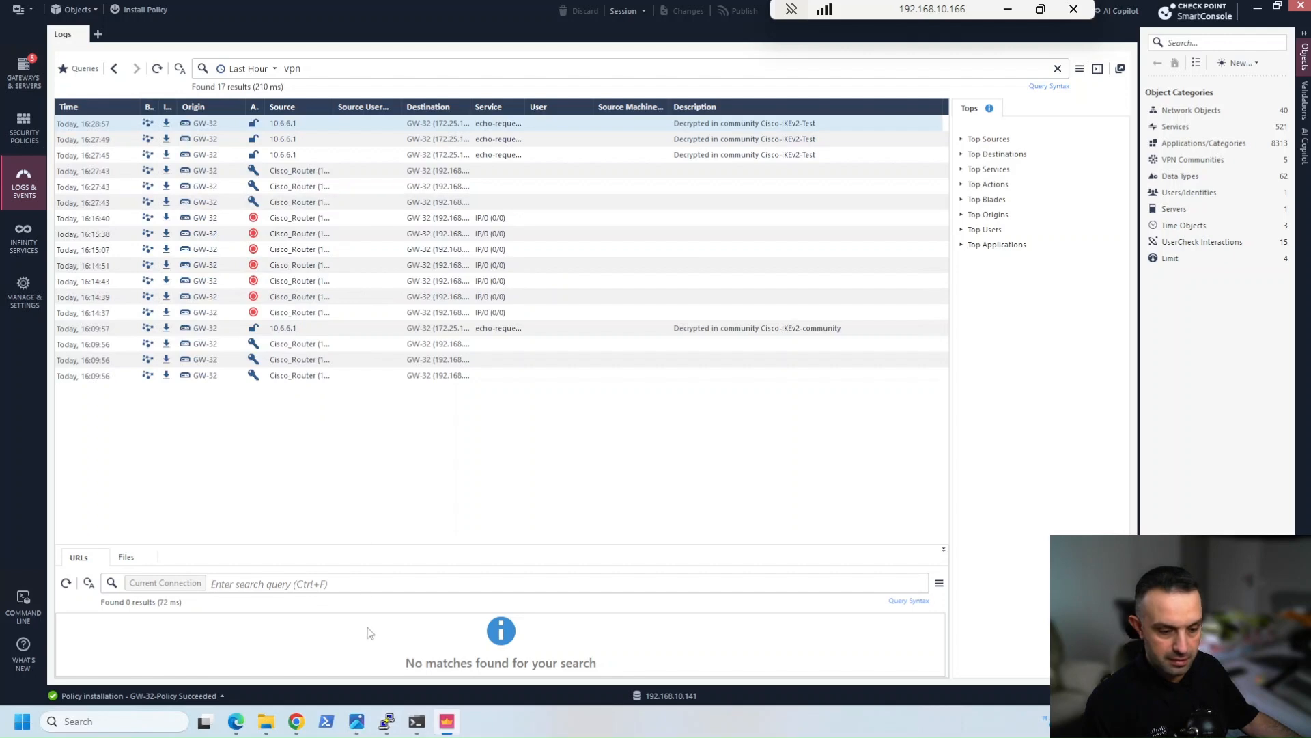
pyautogui.moveTo(387, 730)
pyautogui.click(329, 631)
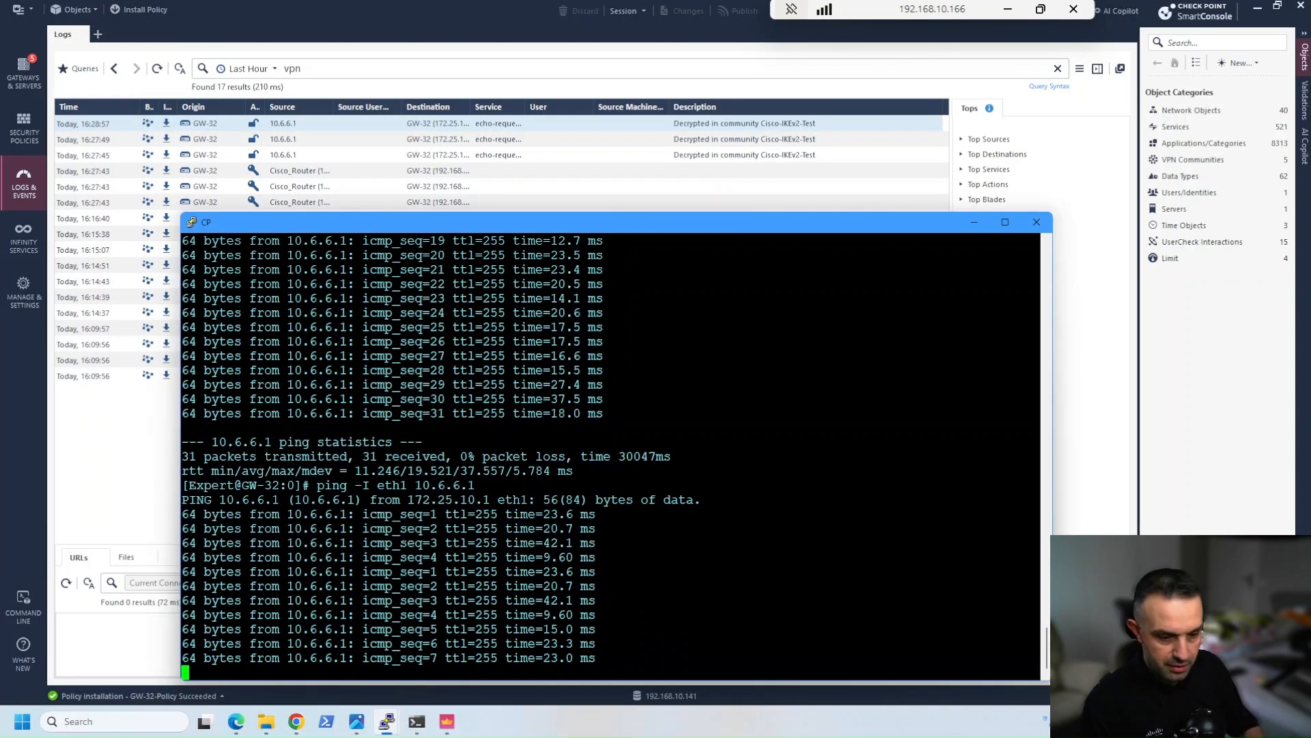
pyautogui.hotkey('ctrl', 'c')
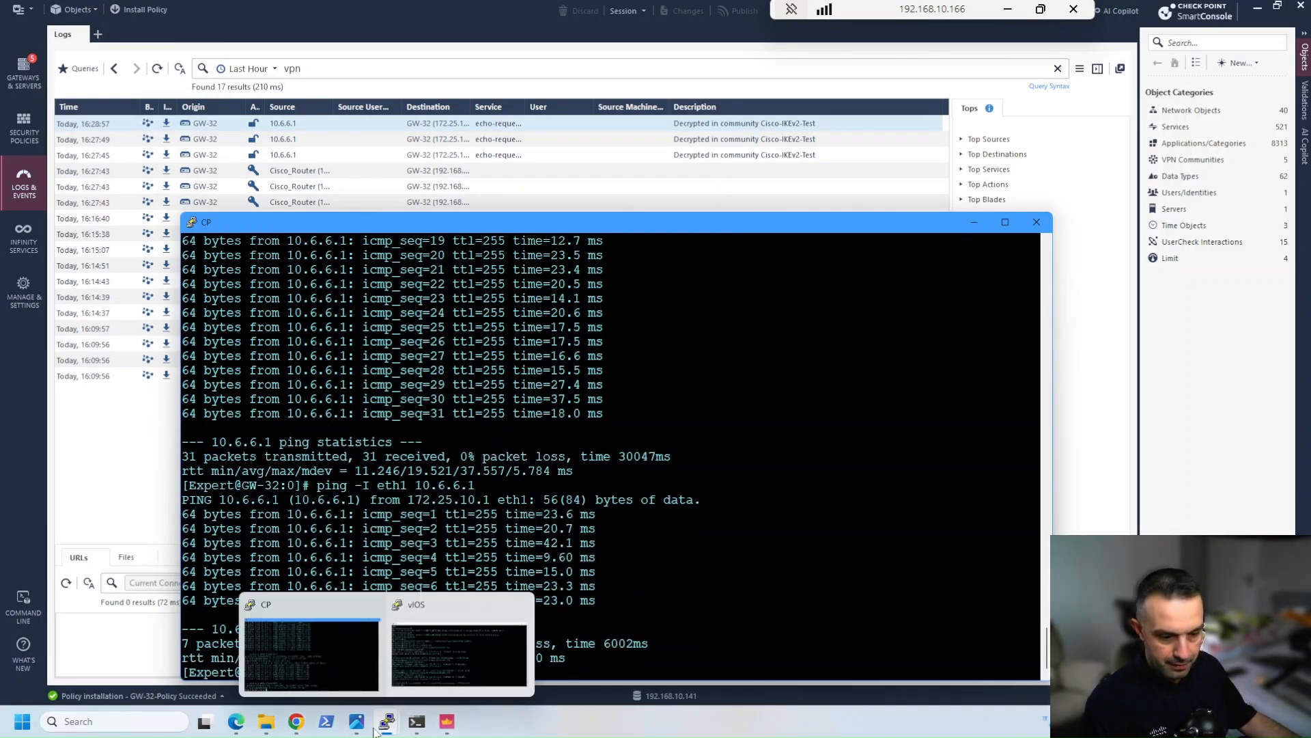
# Switch to the EVE topology in the browser and start the VPC3 and VPC4 nodes
pyautogui.click(236, 721)
pyautogui.rightClick(339, 425)
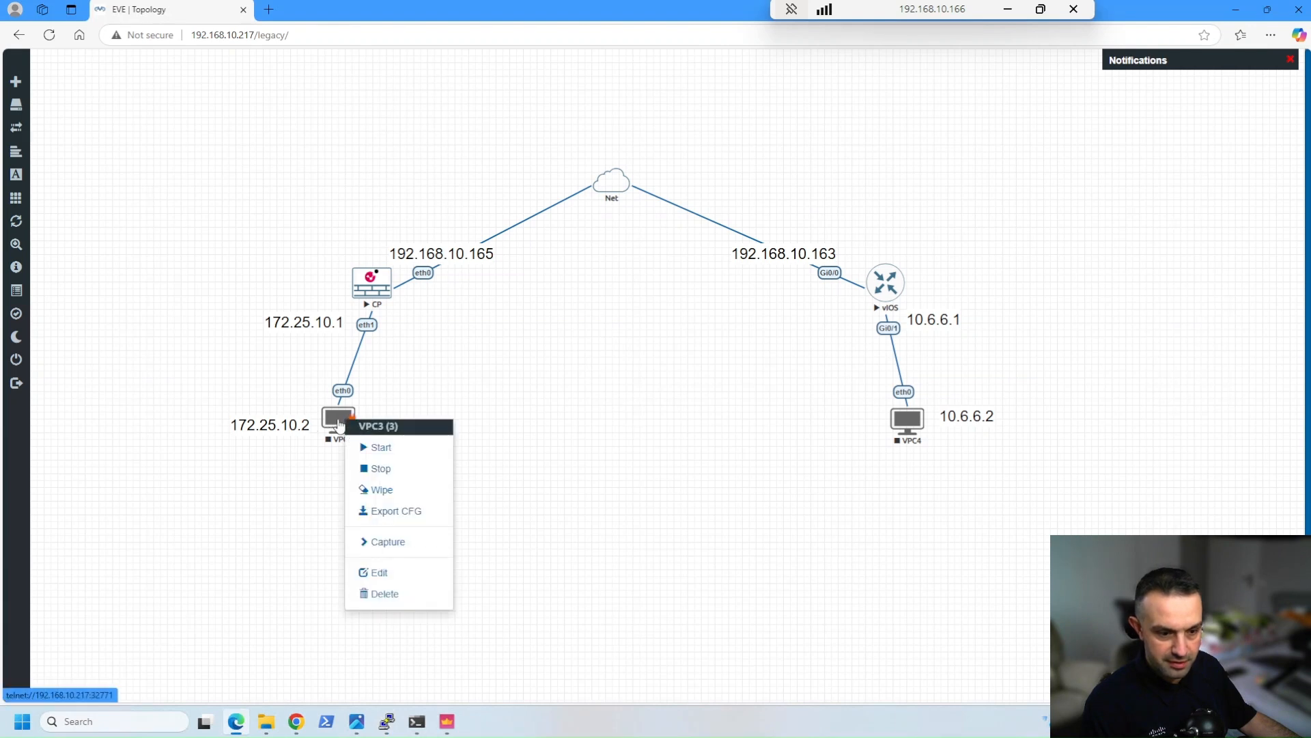
pyautogui.click(439, 451)
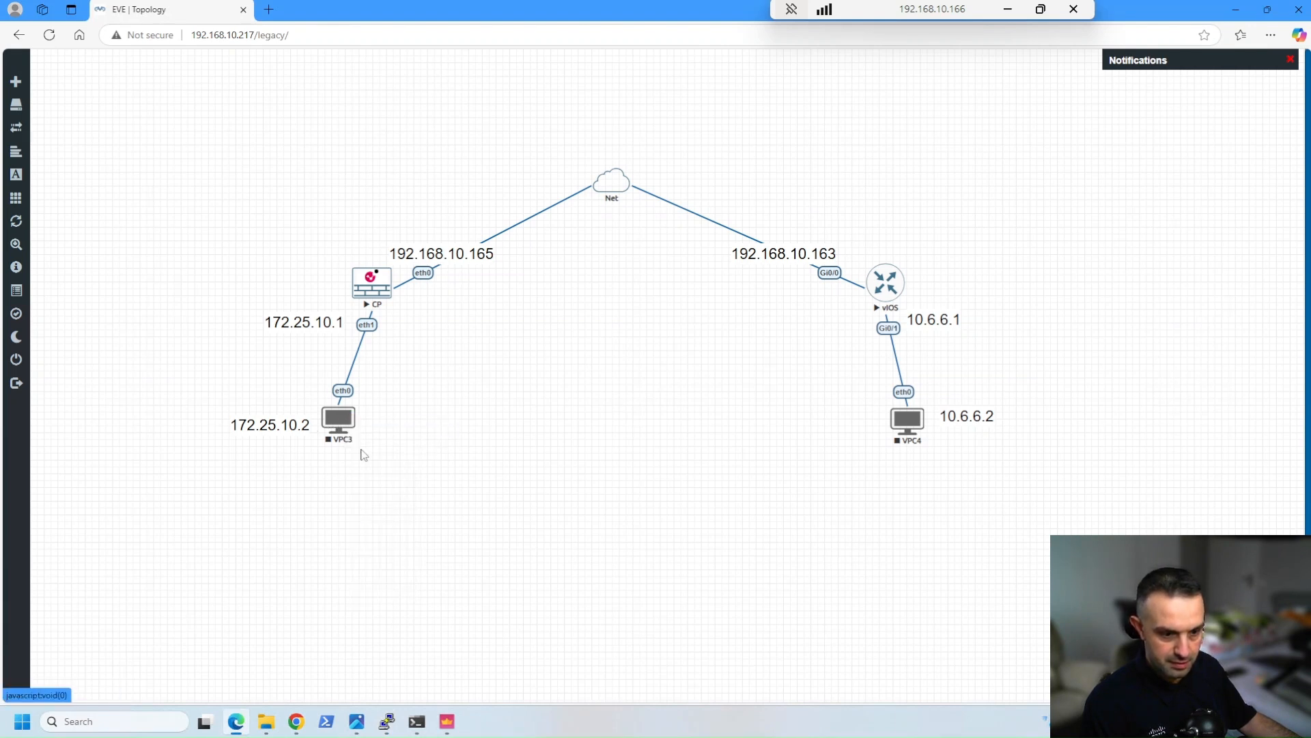
pyautogui.rightClick(905, 422)
pyautogui.click(1001, 447)
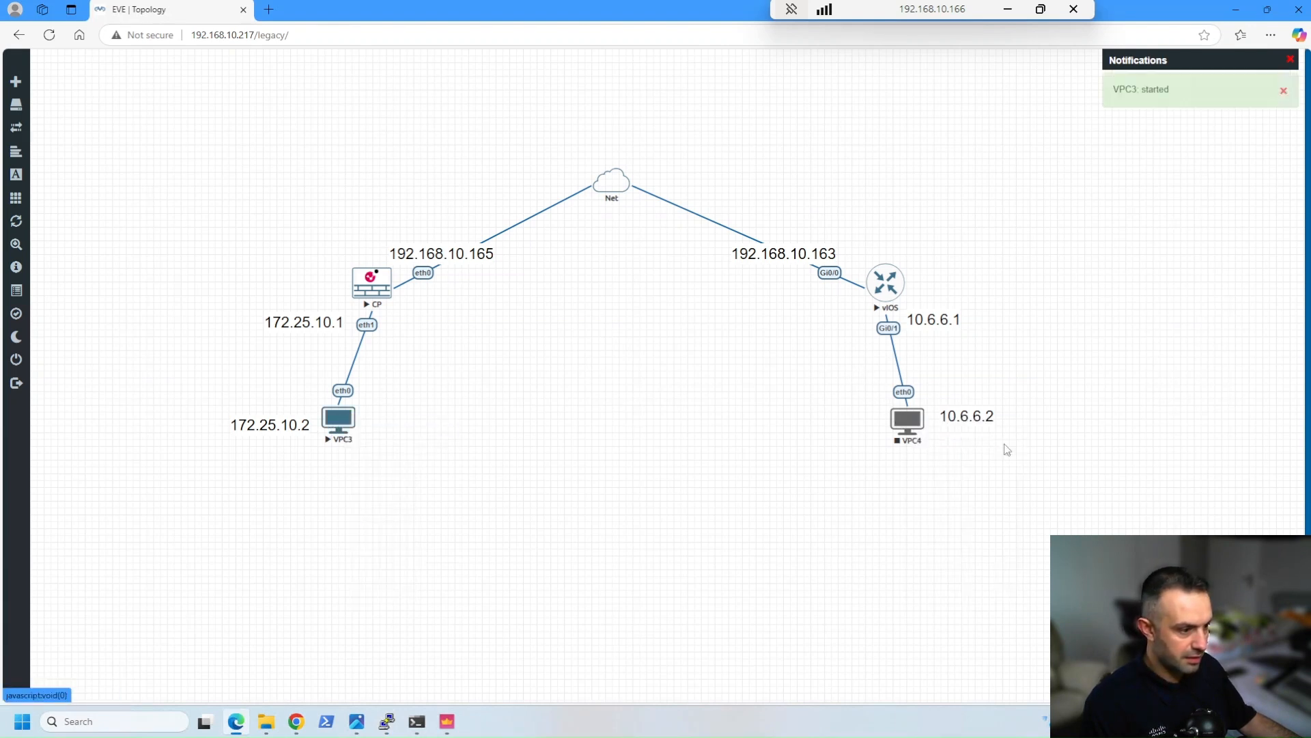
# Open the VPC3 console and ping the router's inside address 10.6.6.1
pyautogui.click(336, 423)
pyautogui.click(723, 110)
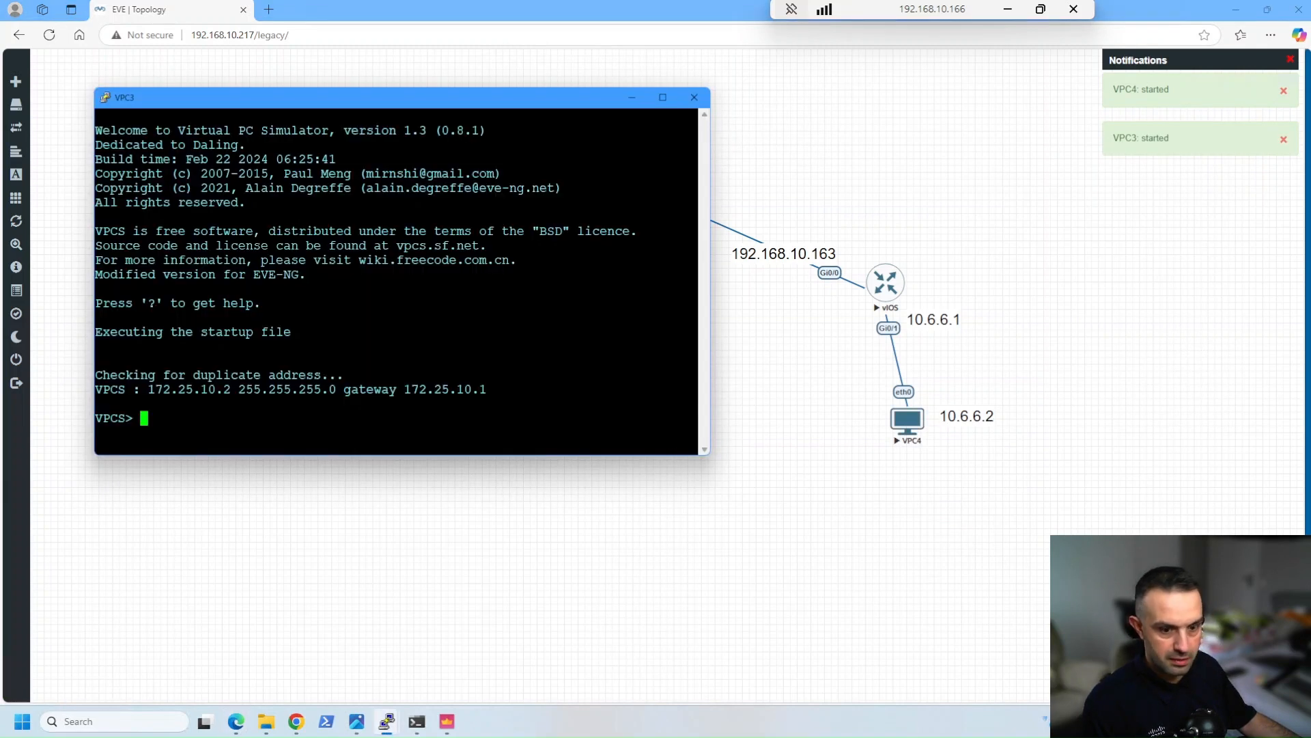
pyautogui.write('ping ')
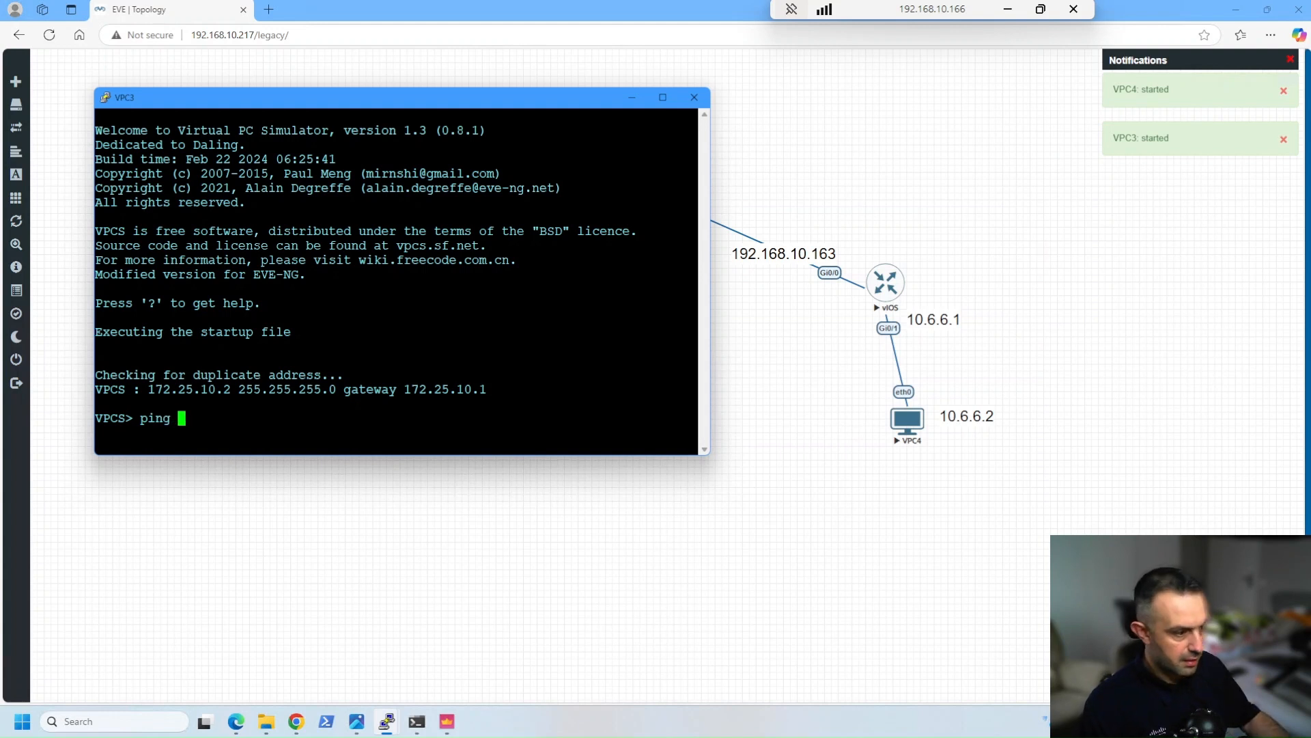
pyautogui.write('10.6.6.1')
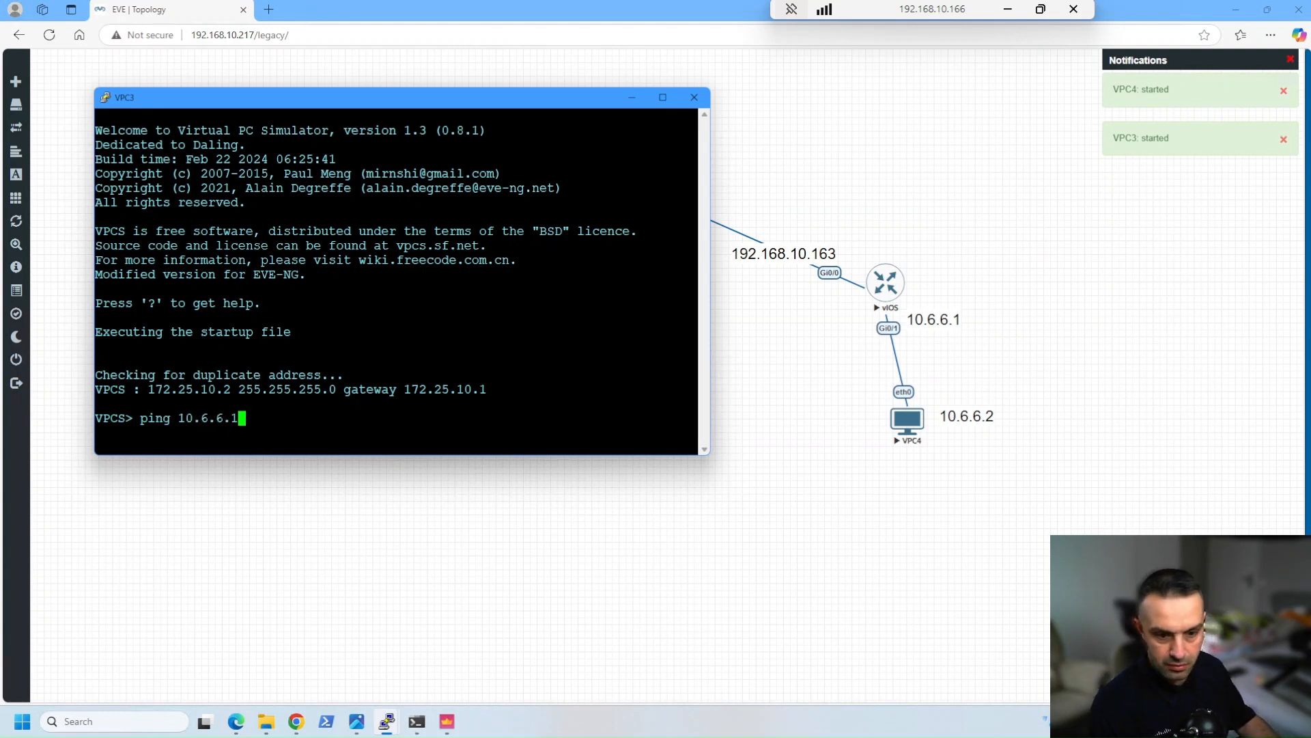
pyautogui.press('Return')
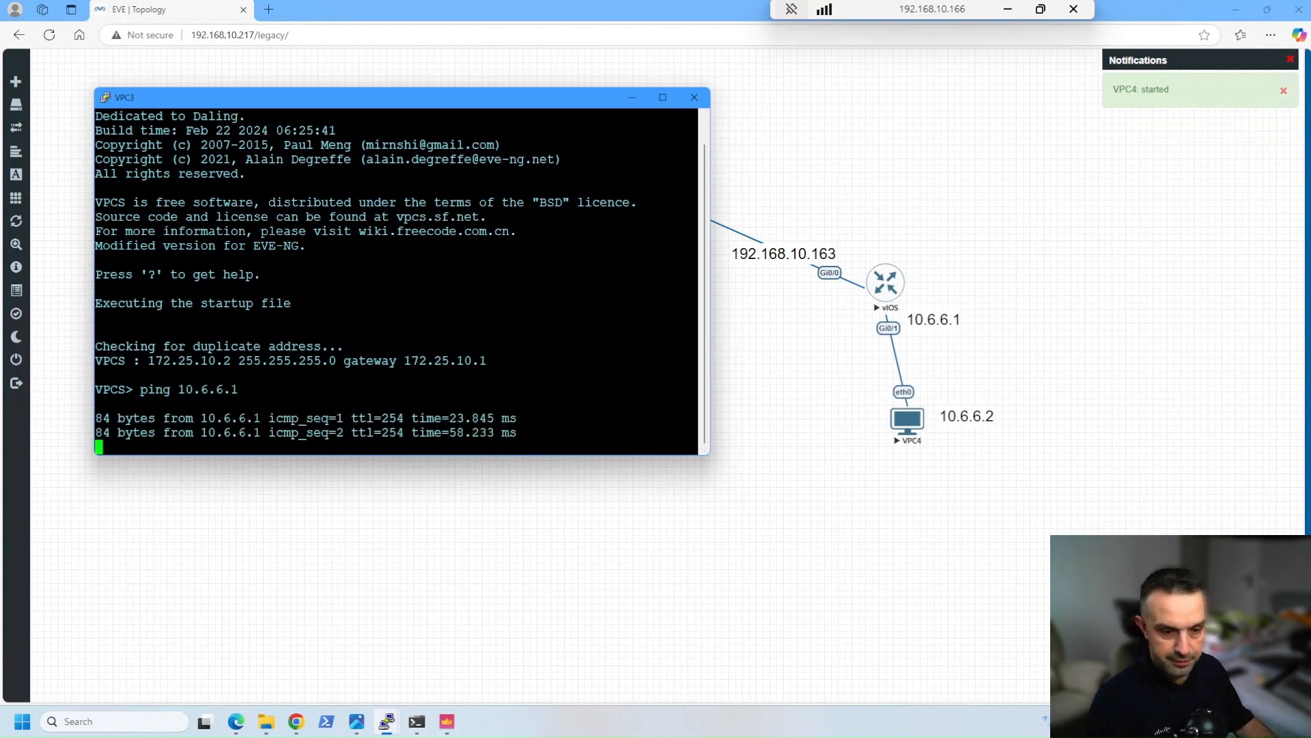
# Stop the ping on VPC3 and ping VPC4 at 10.6.6.2 instead
pyautogui.hotkey('ctrl', 'c')
pyautogui.press('Up')
pyautogui.press('BackSpace')
pyautogui.write('2')
pyautogui.press('Return')
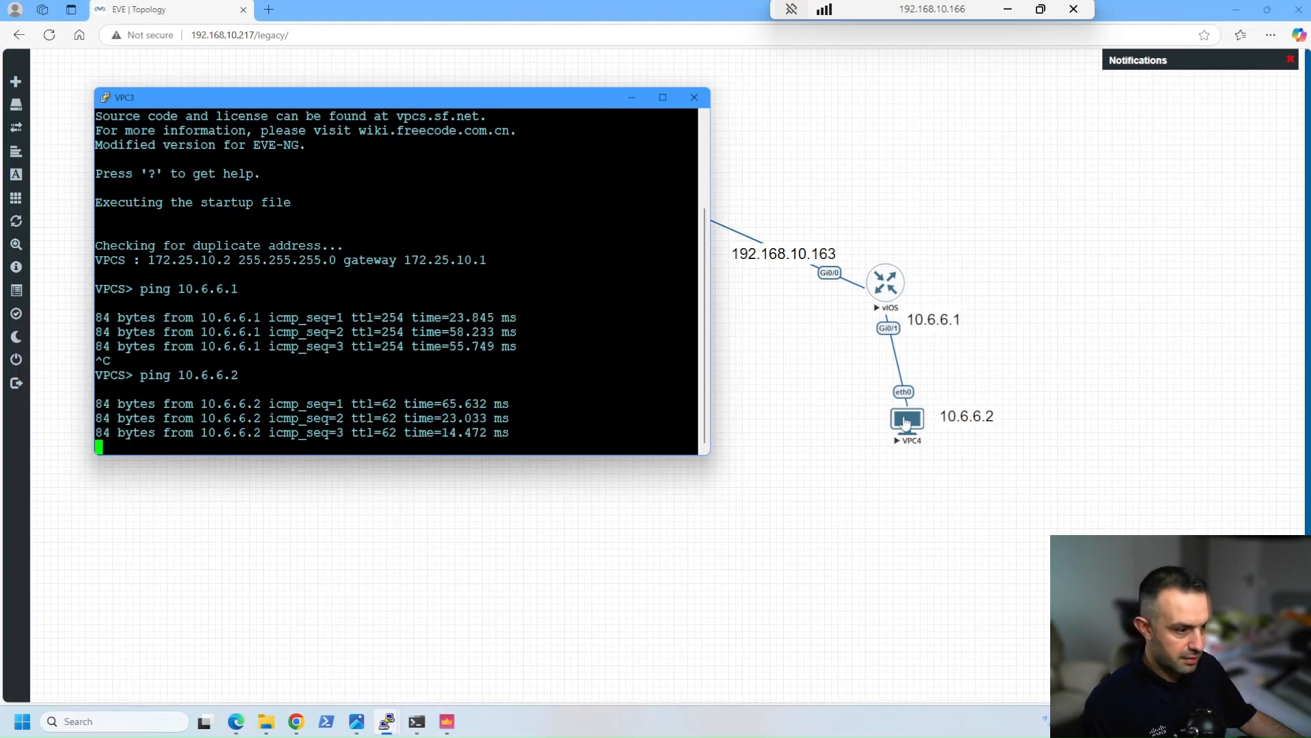
# Open the VPC4 console, move its window clear of the VPC3 side of the topology, and ping 172.25.10.1
pyautogui.click(906, 420)
pyautogui.click(718, 112)
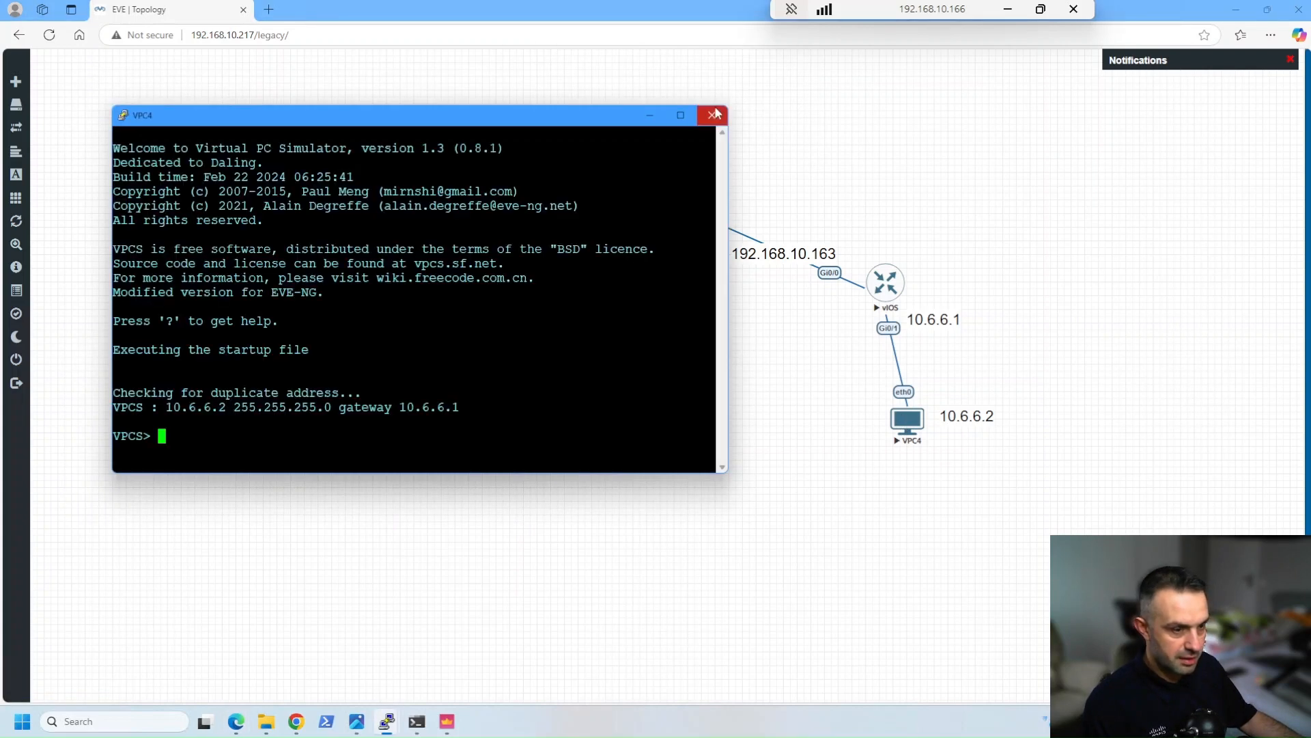
pyautogui.moveTo(413, 123); pyautogui.dragTo(818, 264)
pyautogui.write('ping 17')
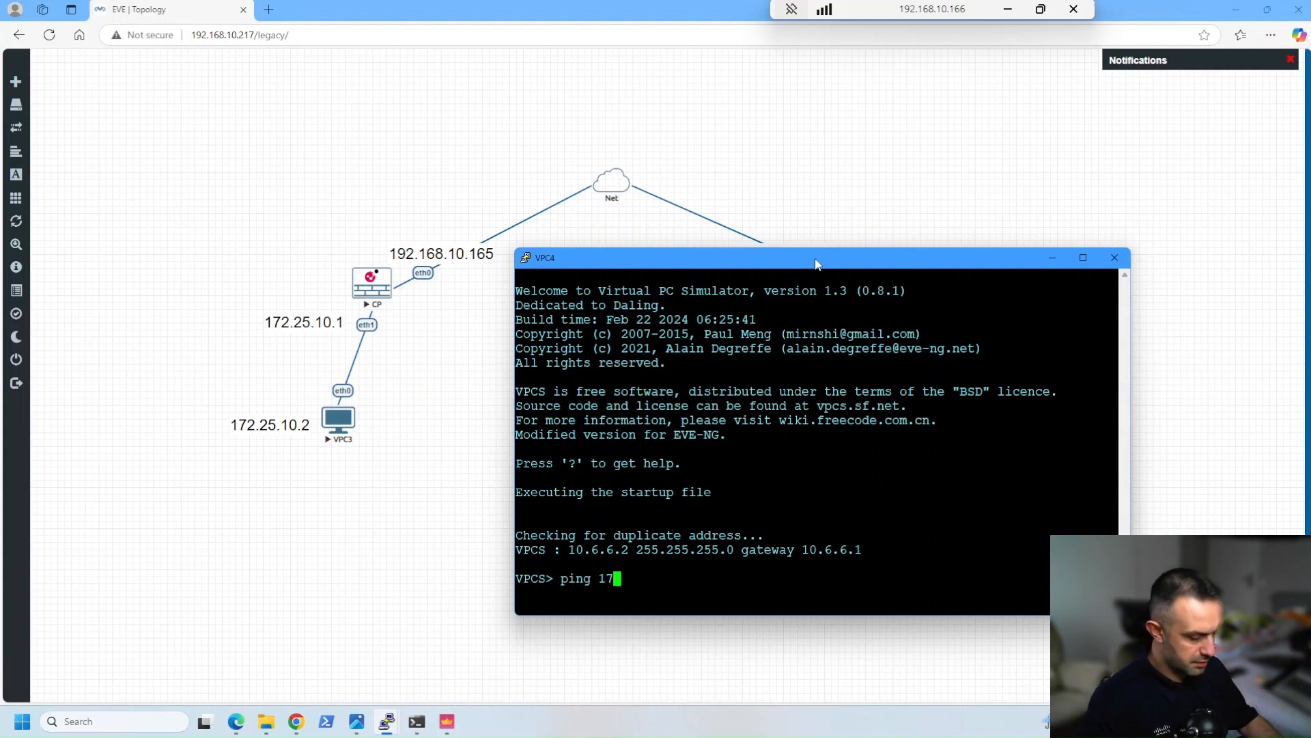
pyautogui.write('2.25.10.1')
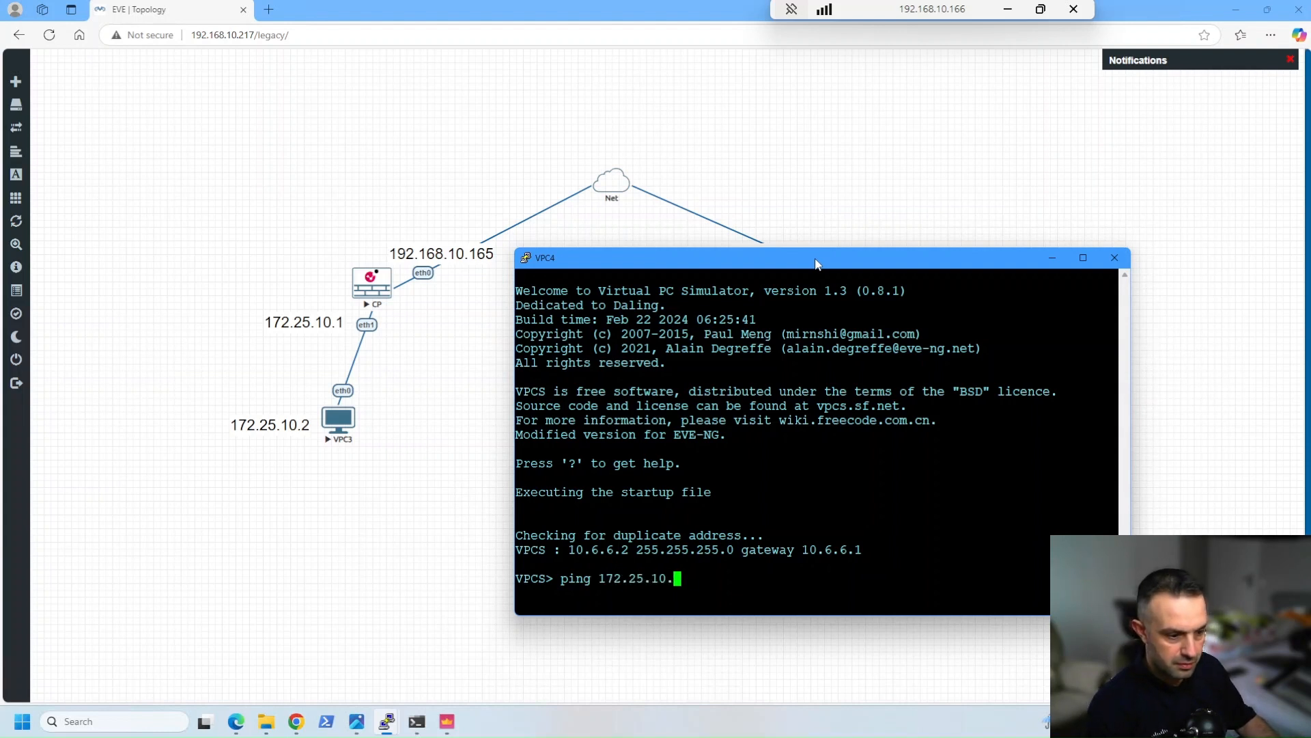
pyautogui.press('Return')
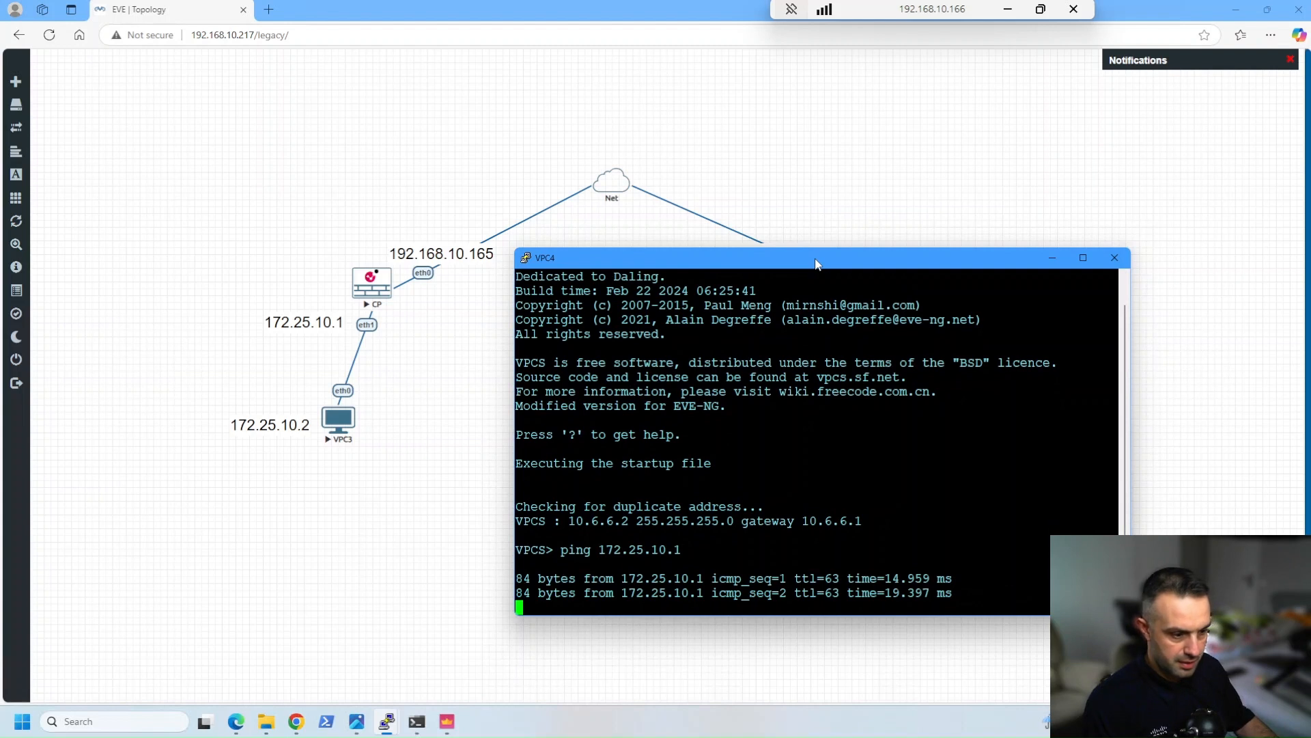
# Ping VPC3 at 172.25.10.2 from VPC4 and refresh the VPN logs in SmartConsole
pyautogui.hotkey('ctrl', 'c')
pyautogui.press('Up')
pyautogui.press('BackSpace')
pyautogui.write('2')
pyautogui.press('Return')
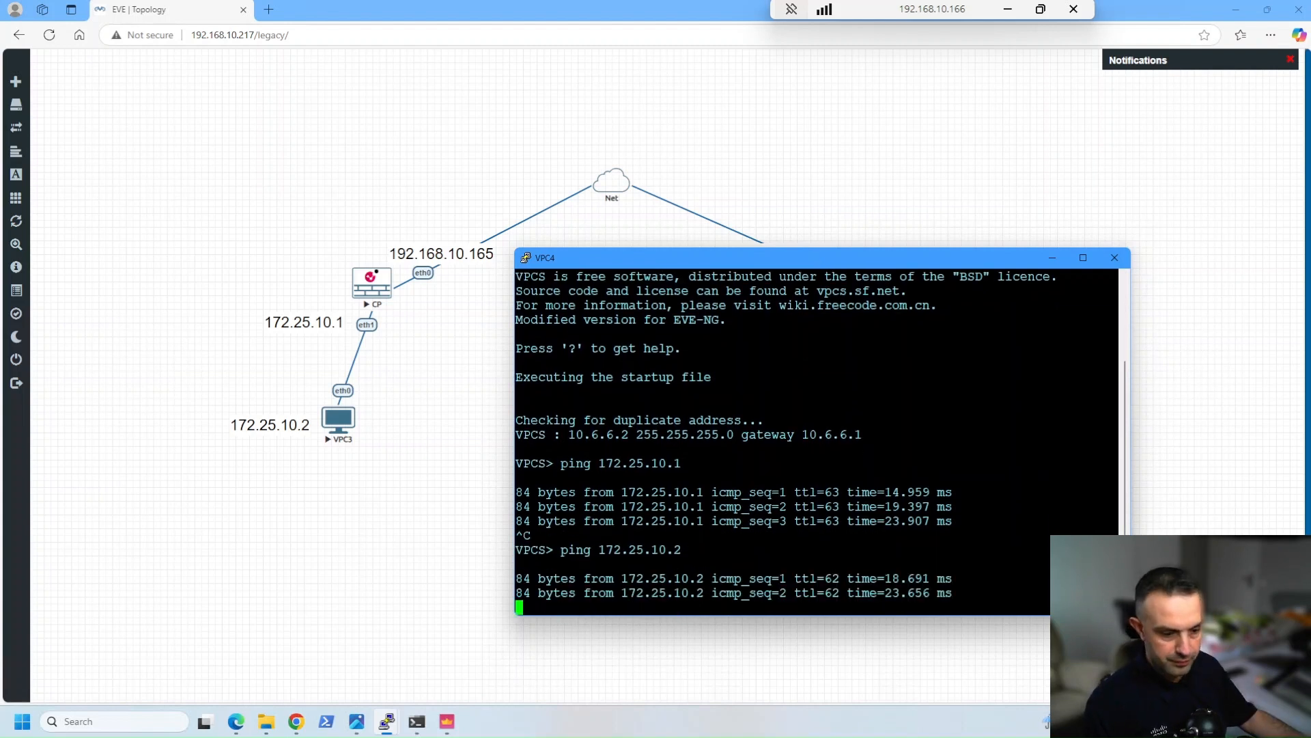
pyautogui.click(447, 719)
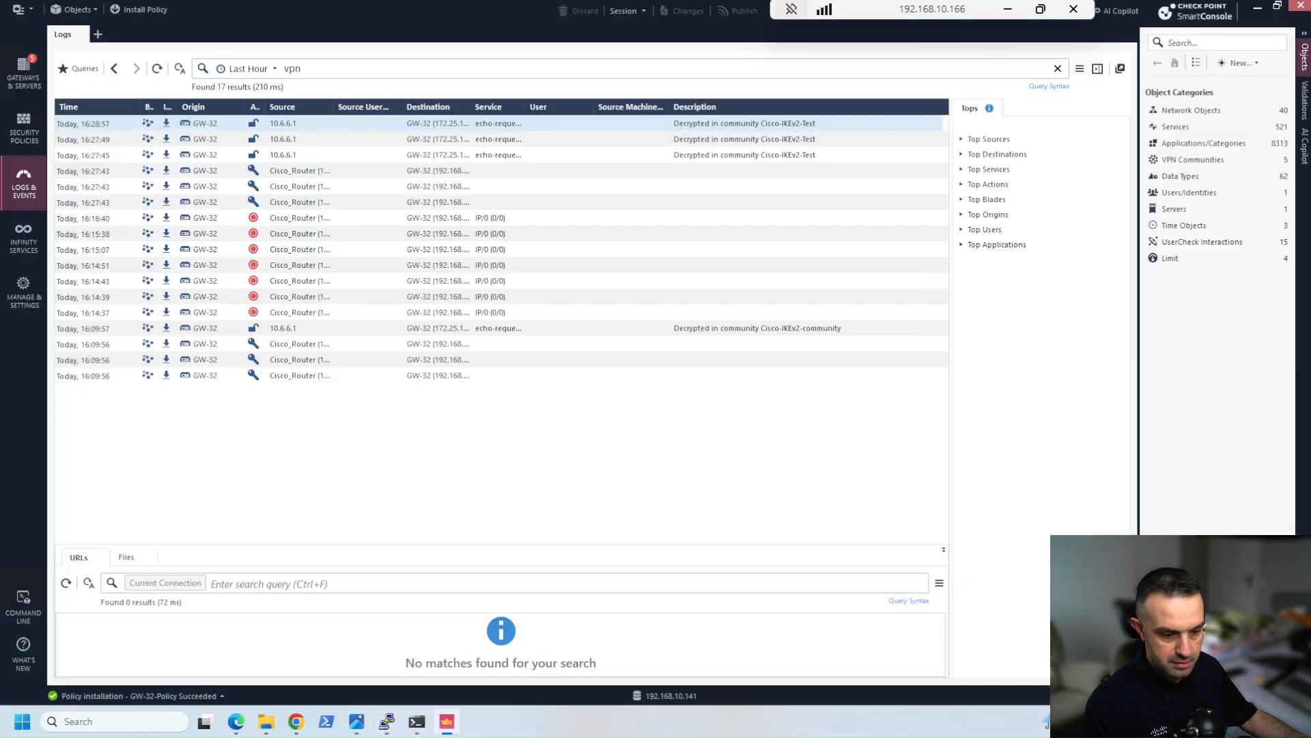
pyautogui.click(157, 68)
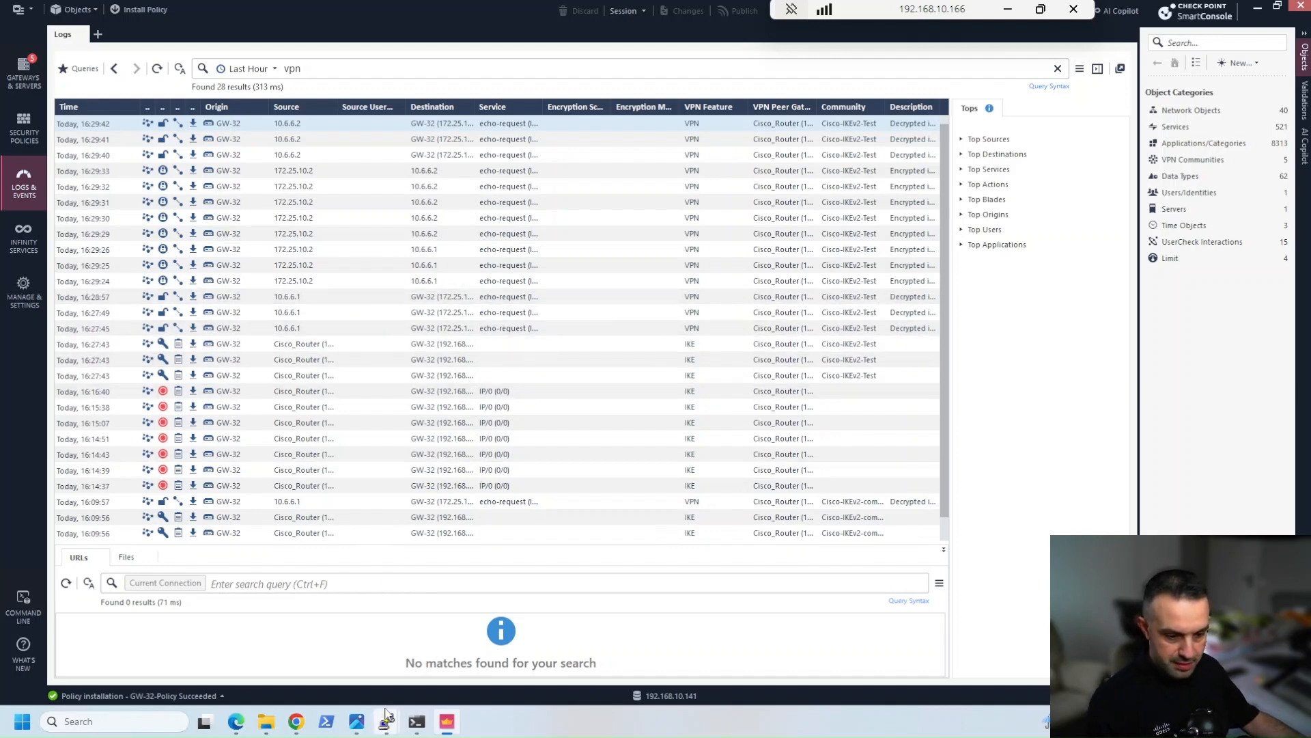
# Switch to the vIOS router console and list its IPsec security associations with show crypto ipsec sa
pyautogui.moveTo(387, 717)
pyautogui.click(357, 638)
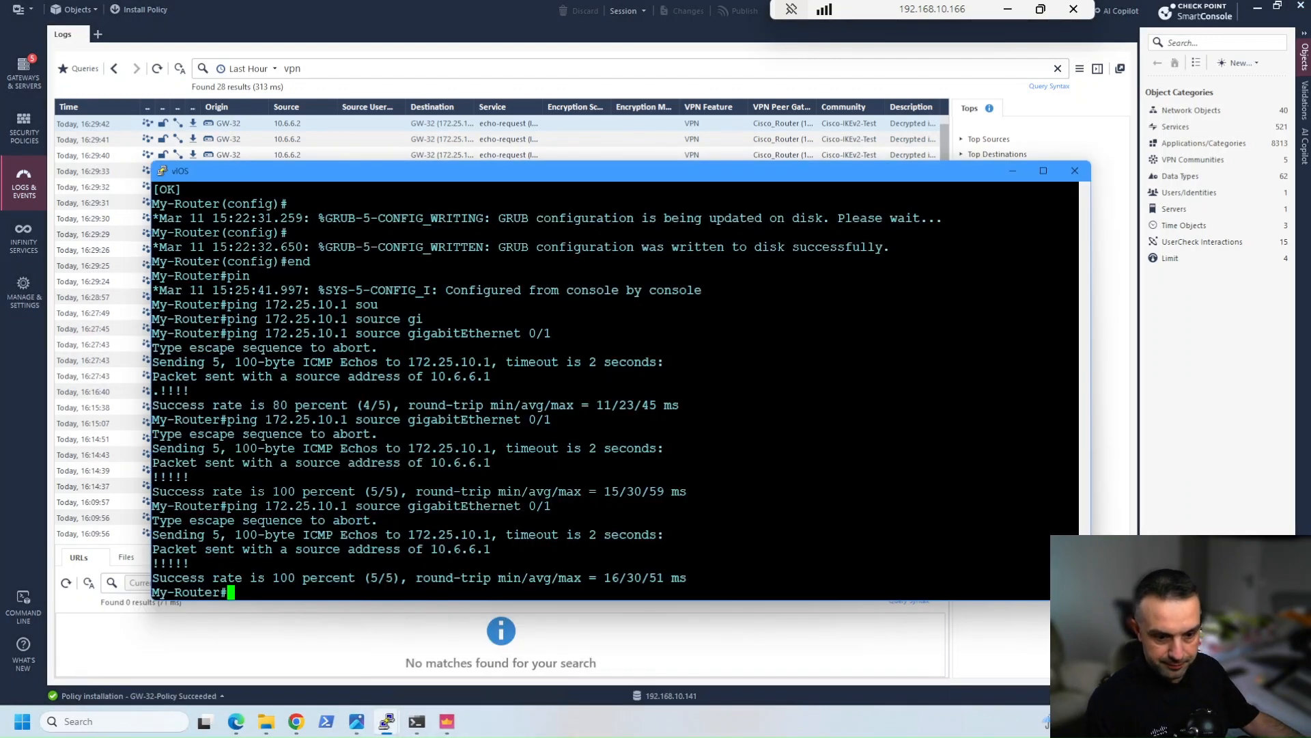
pyautogui.write('sho')
pyautogui.press('Tab')
pyautogui.write('cry')
pyautogui.press('Tab')
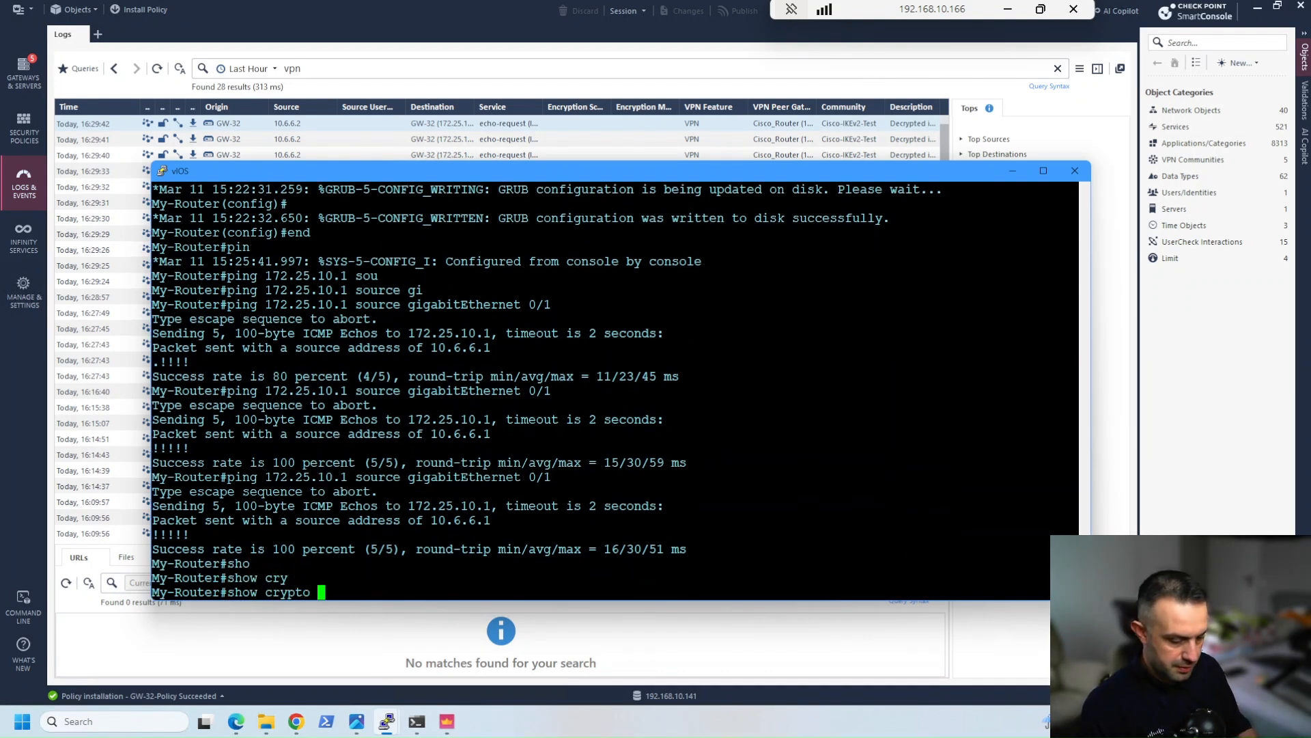
pyautogui.write('ipse')
pyautogui.press('Tab')
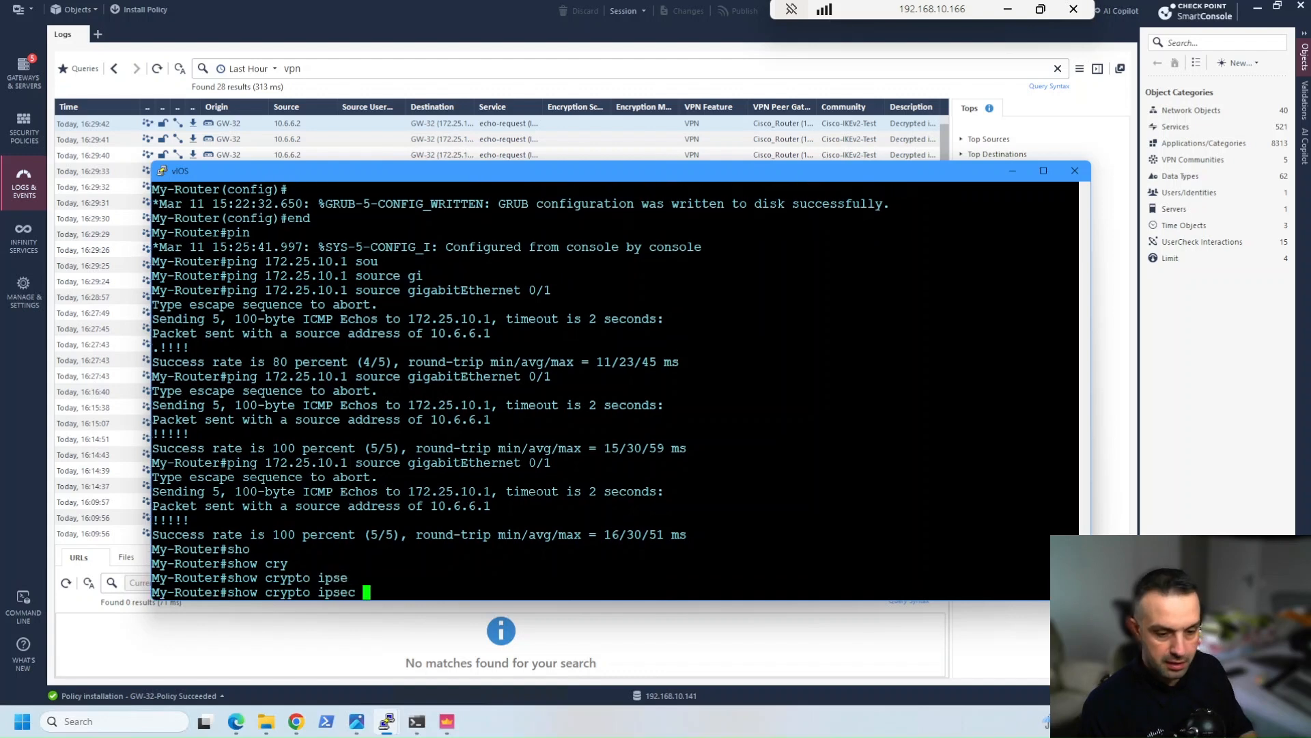
pyautogui.write('sa')
pyautogui.press('Return')
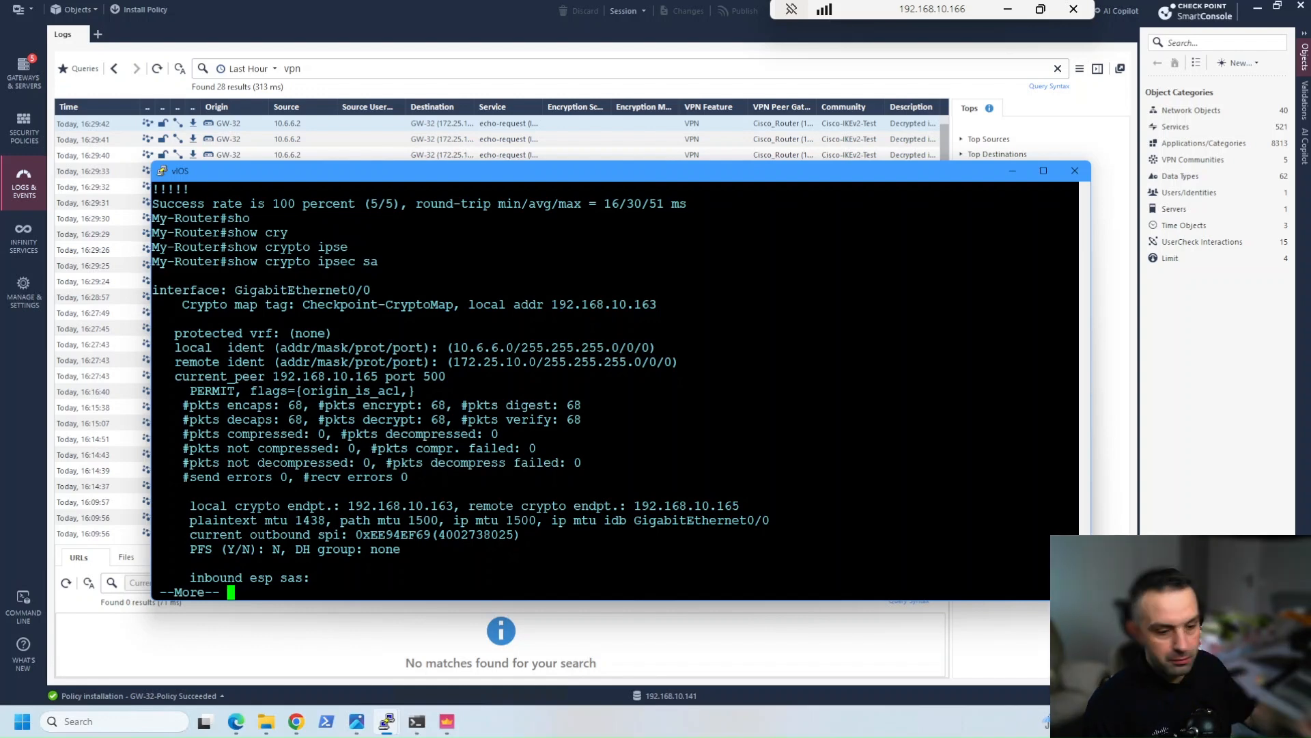
# Switch to the CP gateway console, minimize the vIOS window, move the console higher, and exit expert mode
pyautogui.moveTo(386, 728)
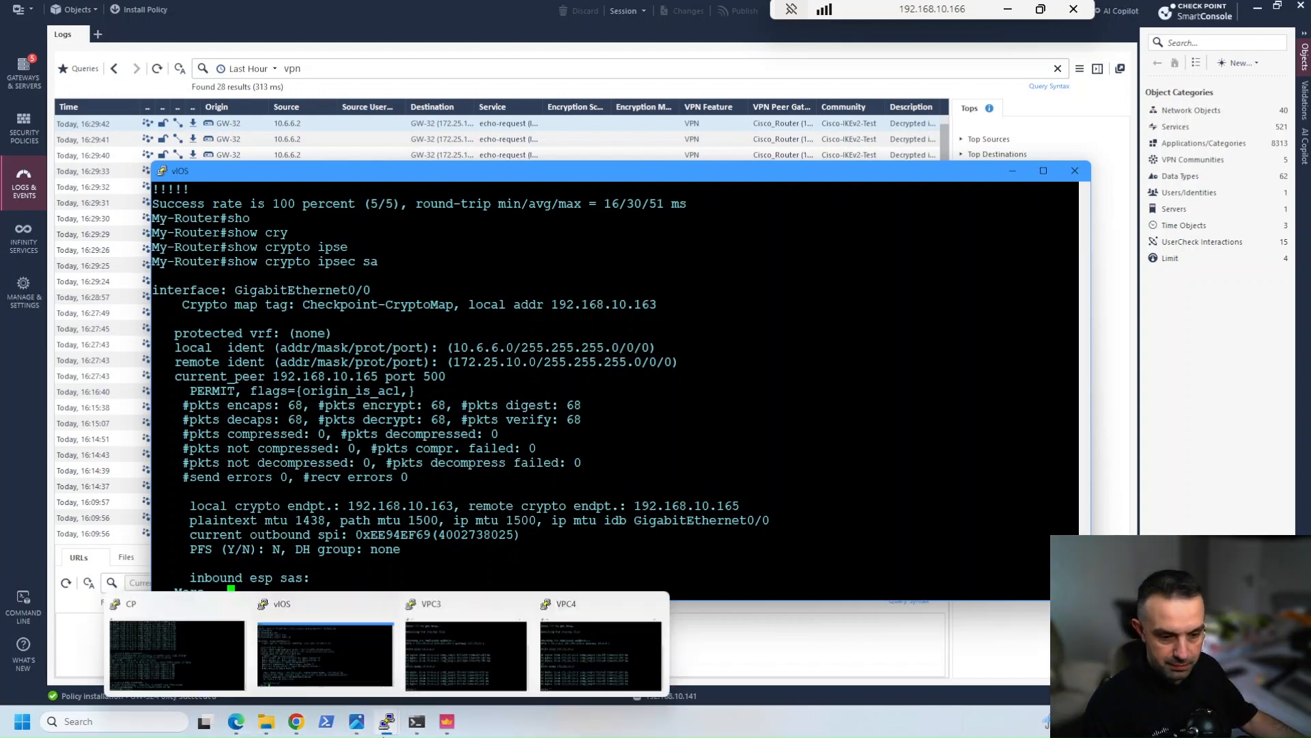
pyautogui.click(191, 664)
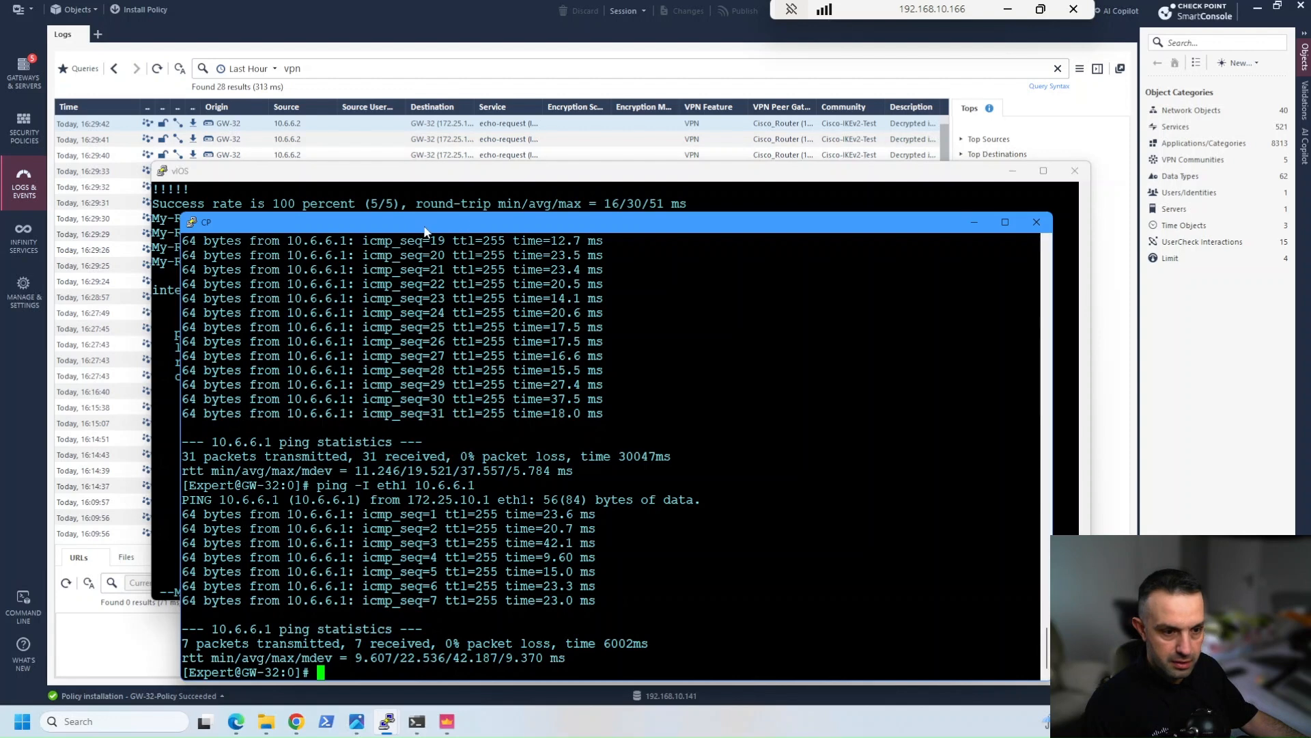
pyautogui.click(1012, 171)
pyautogui.moveTo(588, 222); pyautogui.dragTo(558, 109)
pyautogui.write('exi')
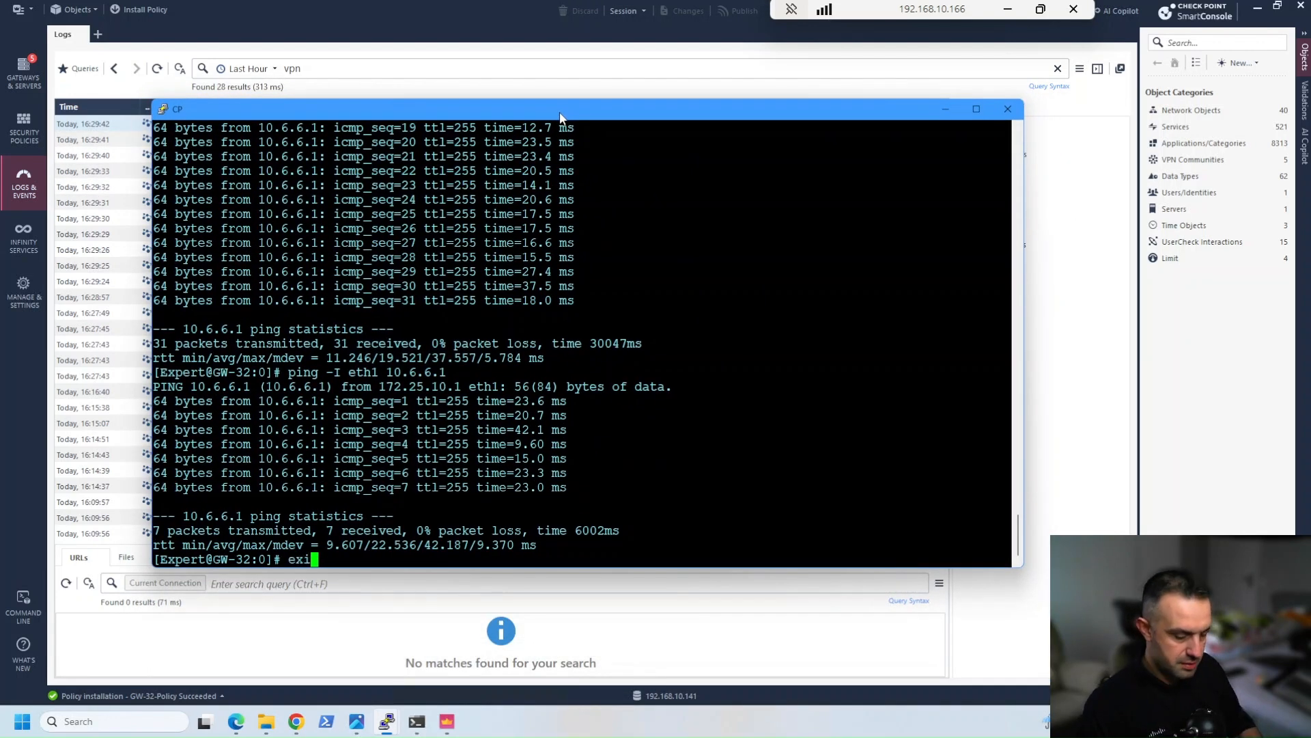
pyautogui.write('t')
pyautogui.press('Return')
# Run vpn tu on GW-32, list all IKE SAs, and quit the utility
pyautogui.write('v')
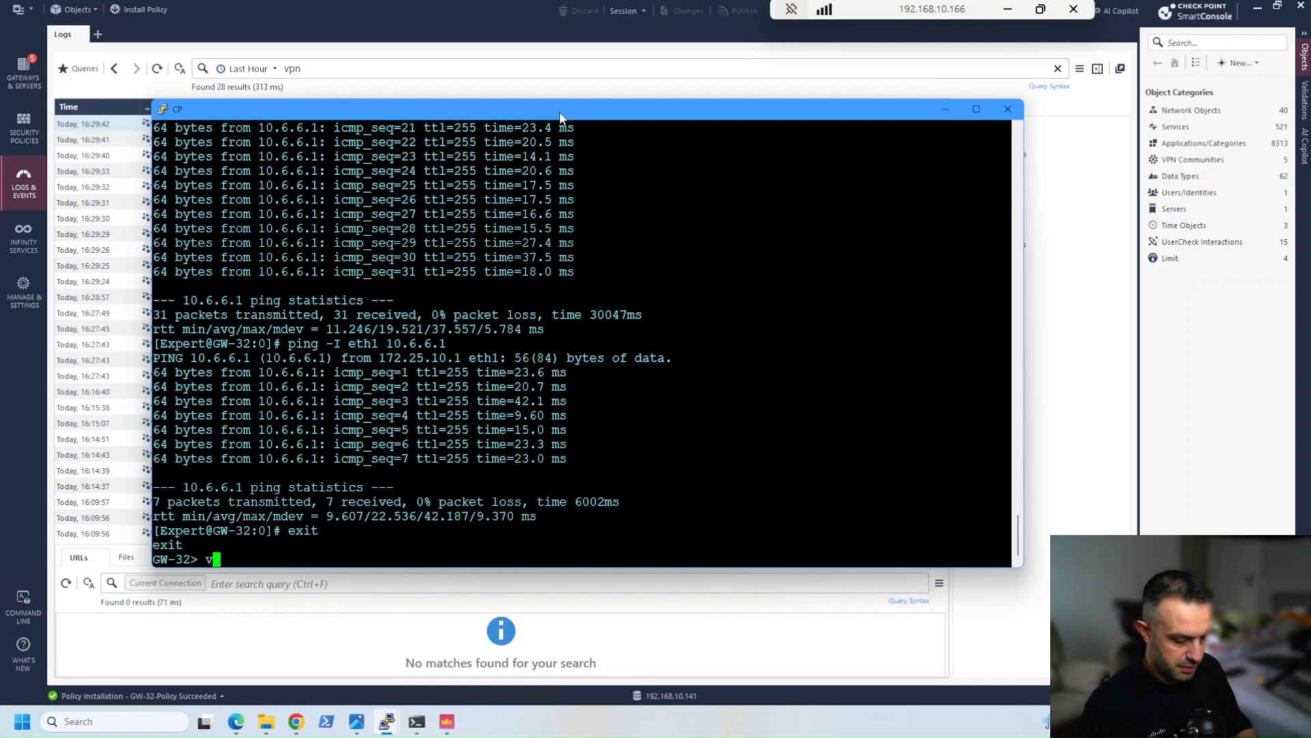
pyautogui.write('pn tu')
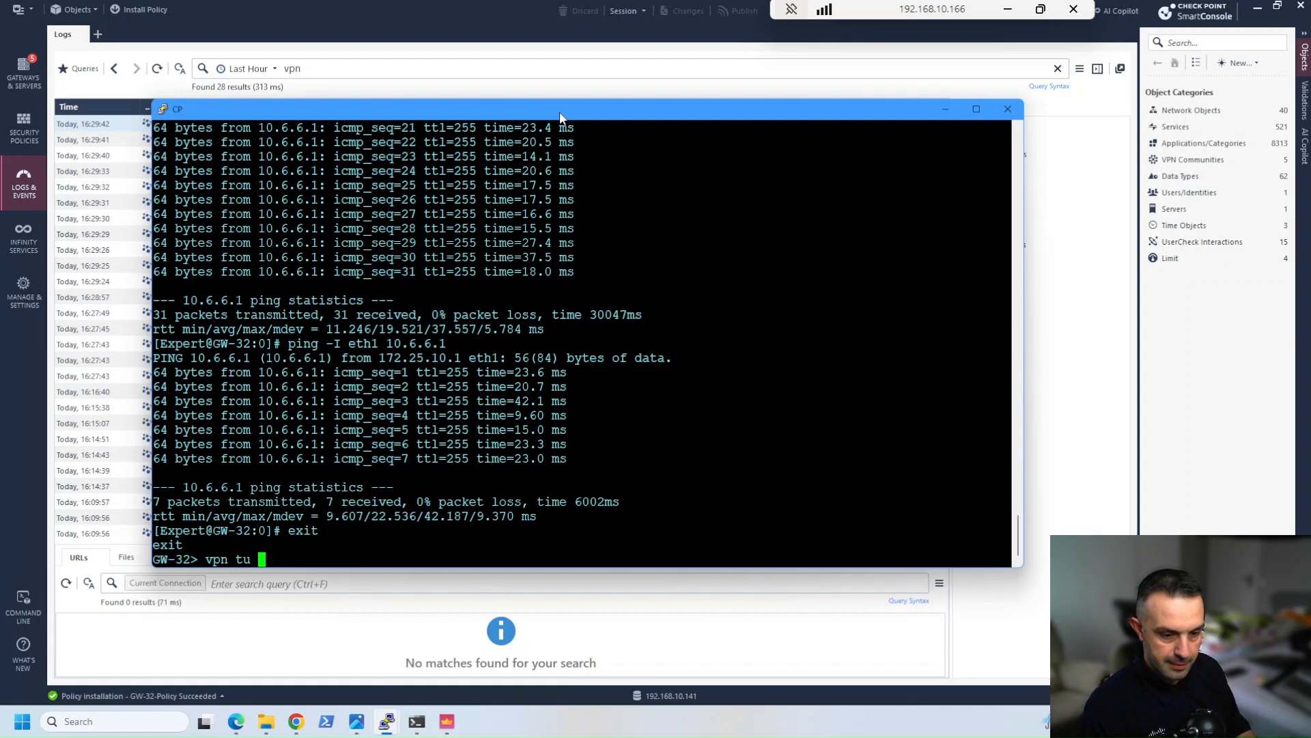
pyautogui.press('Return')
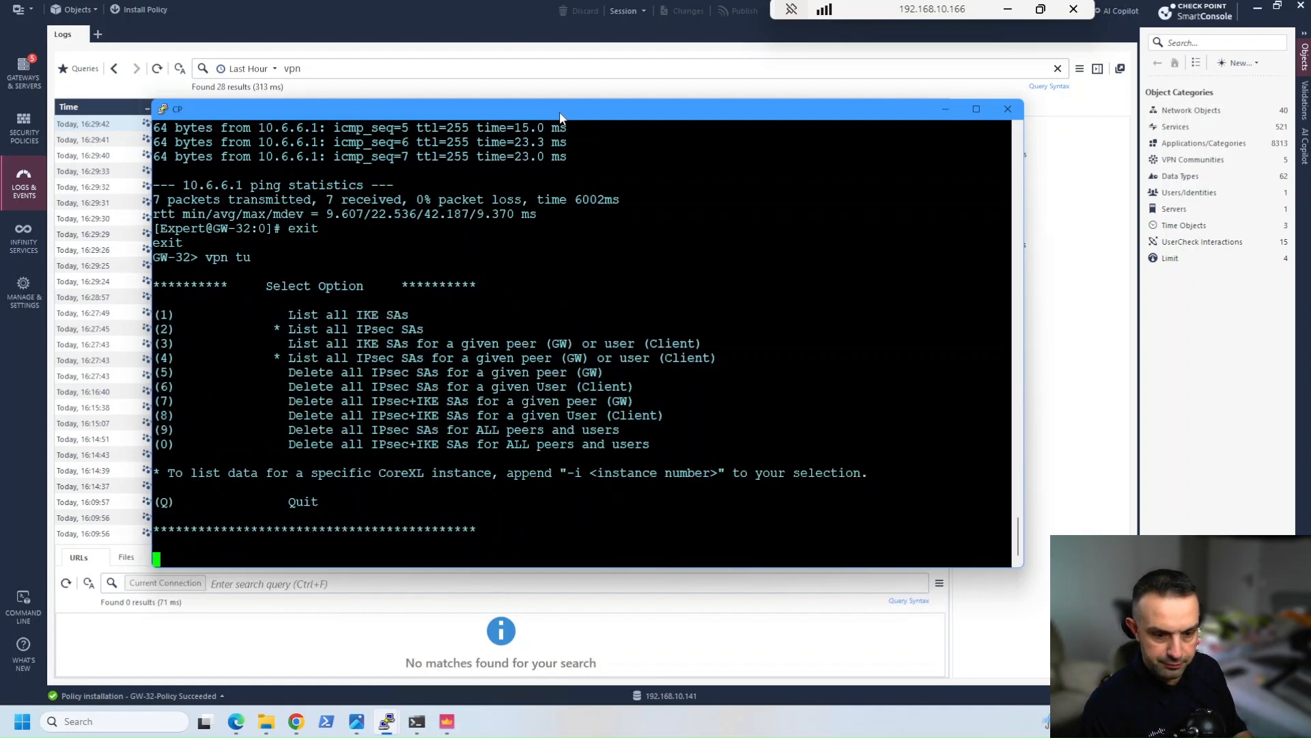
pyautogui.write('1')
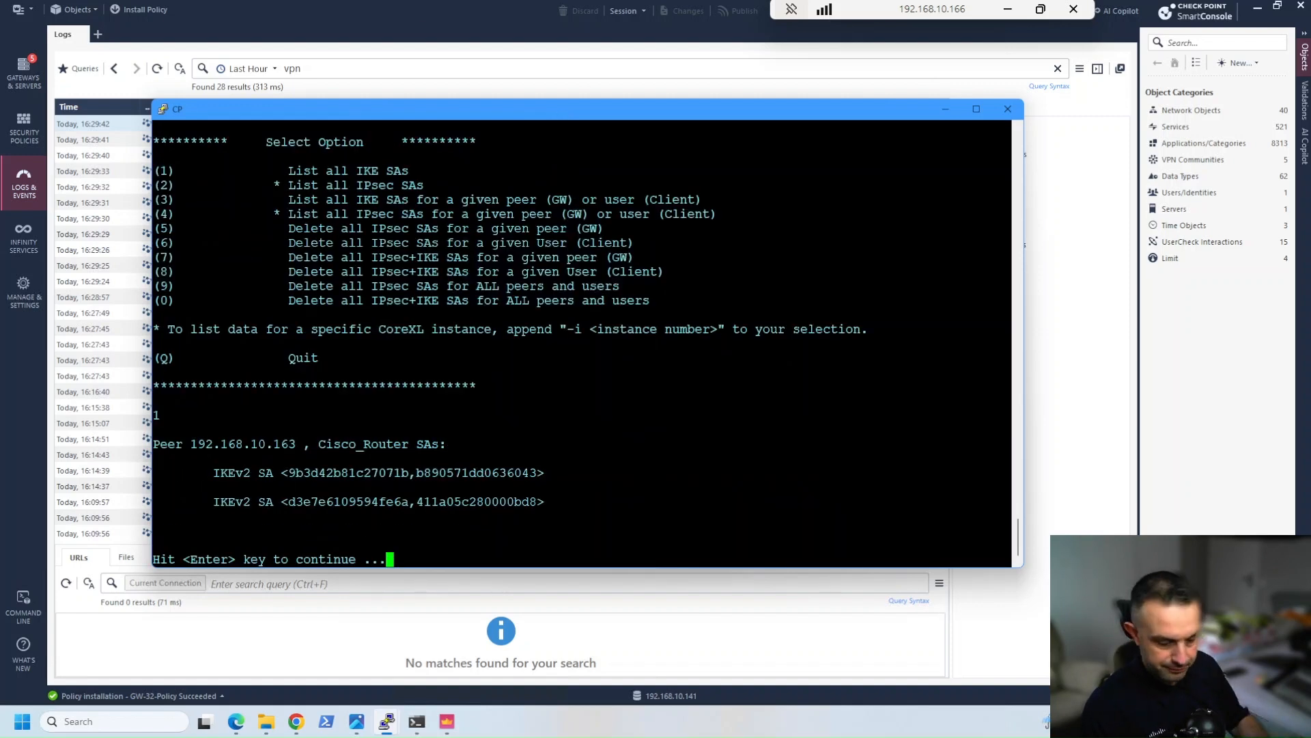
pyautogui.press('Return')
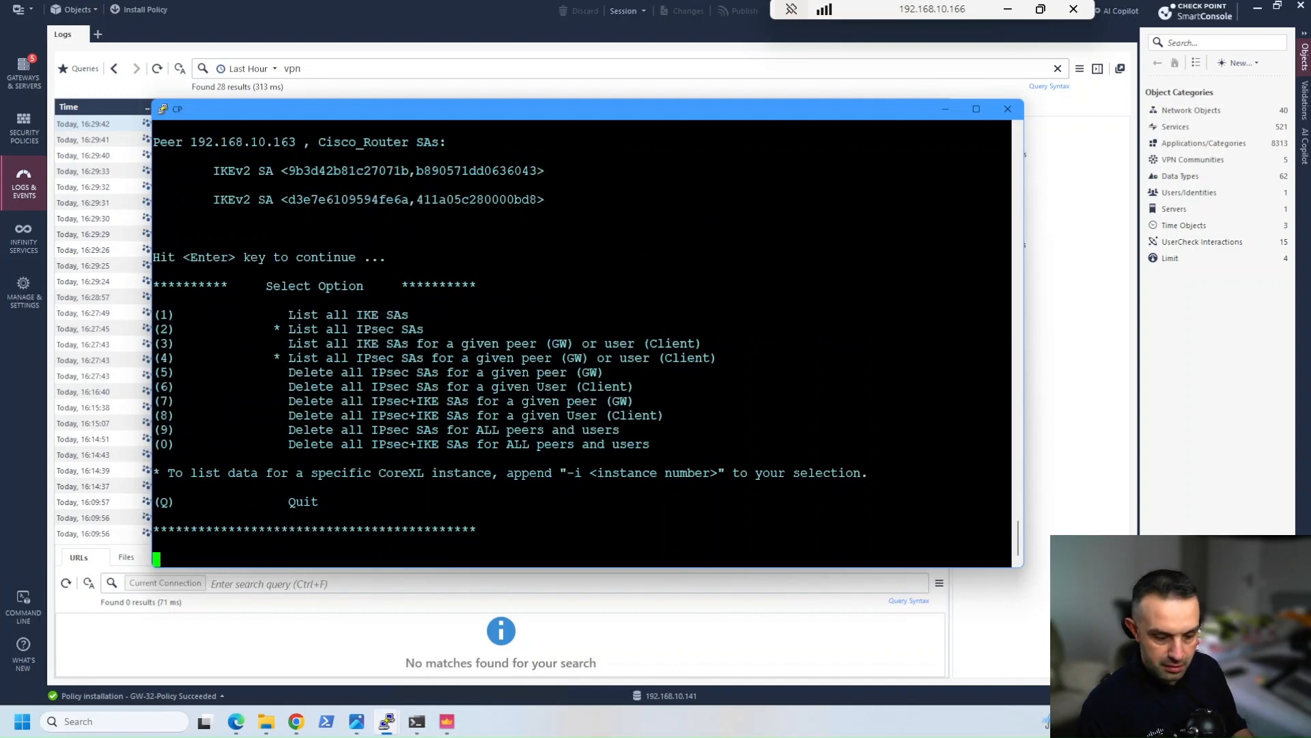
pyautogui.write('q')
pyautogui.press('Return')
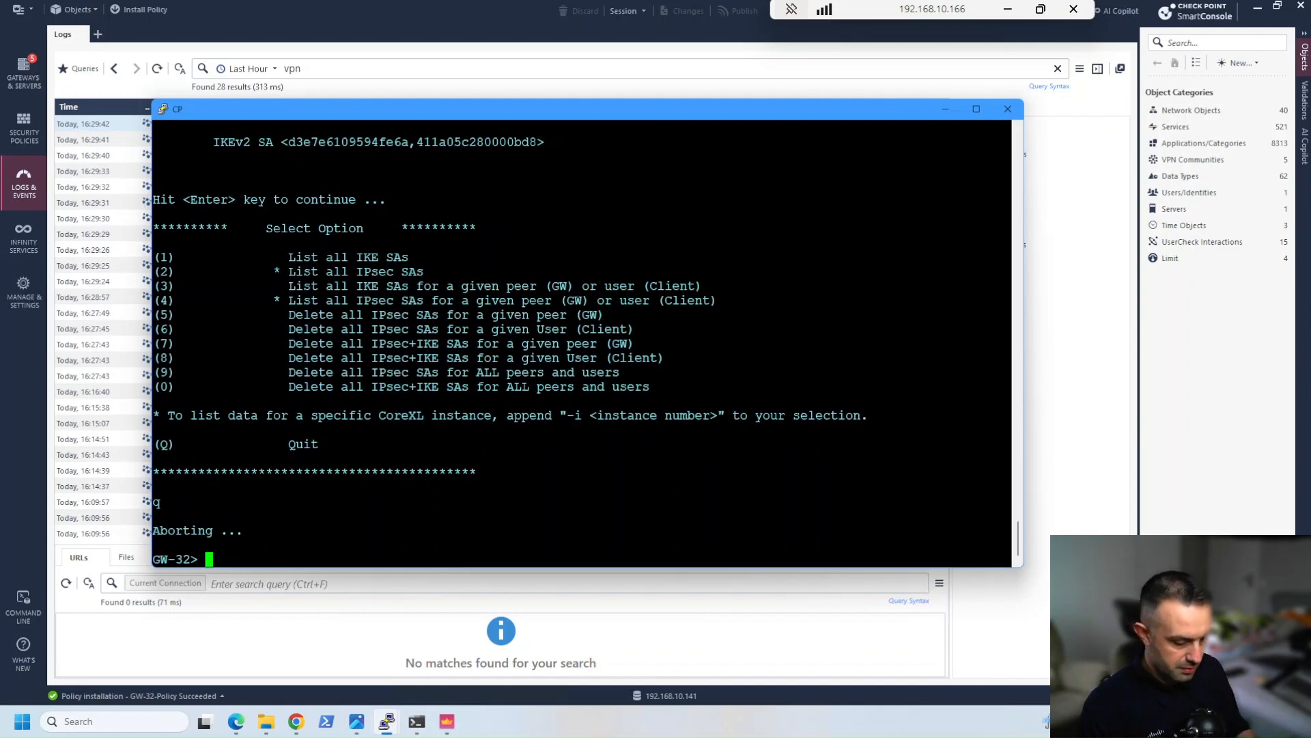
# List the gateway's VPN tunnels by running vpn tu tlist on GW-32
pyautogui.write('p')
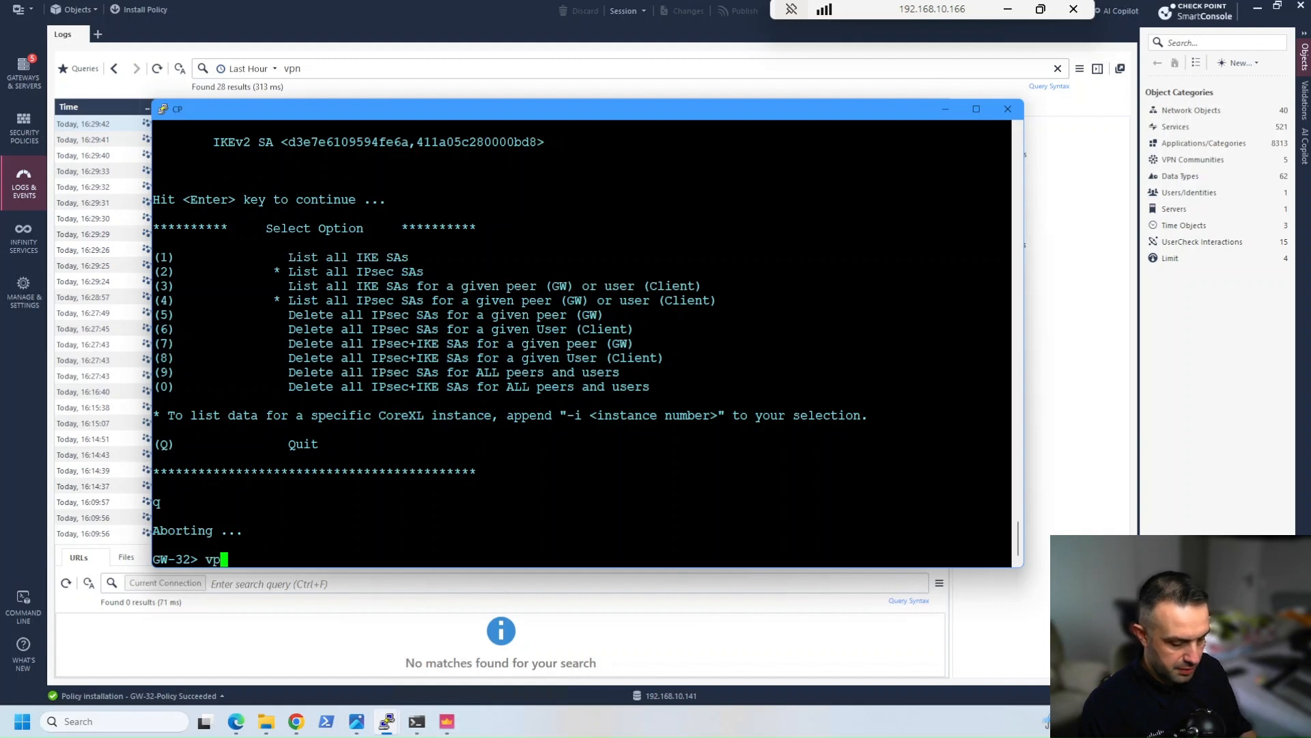
pyautogui.write('n tu tlist')
pyautogui.press('Return')
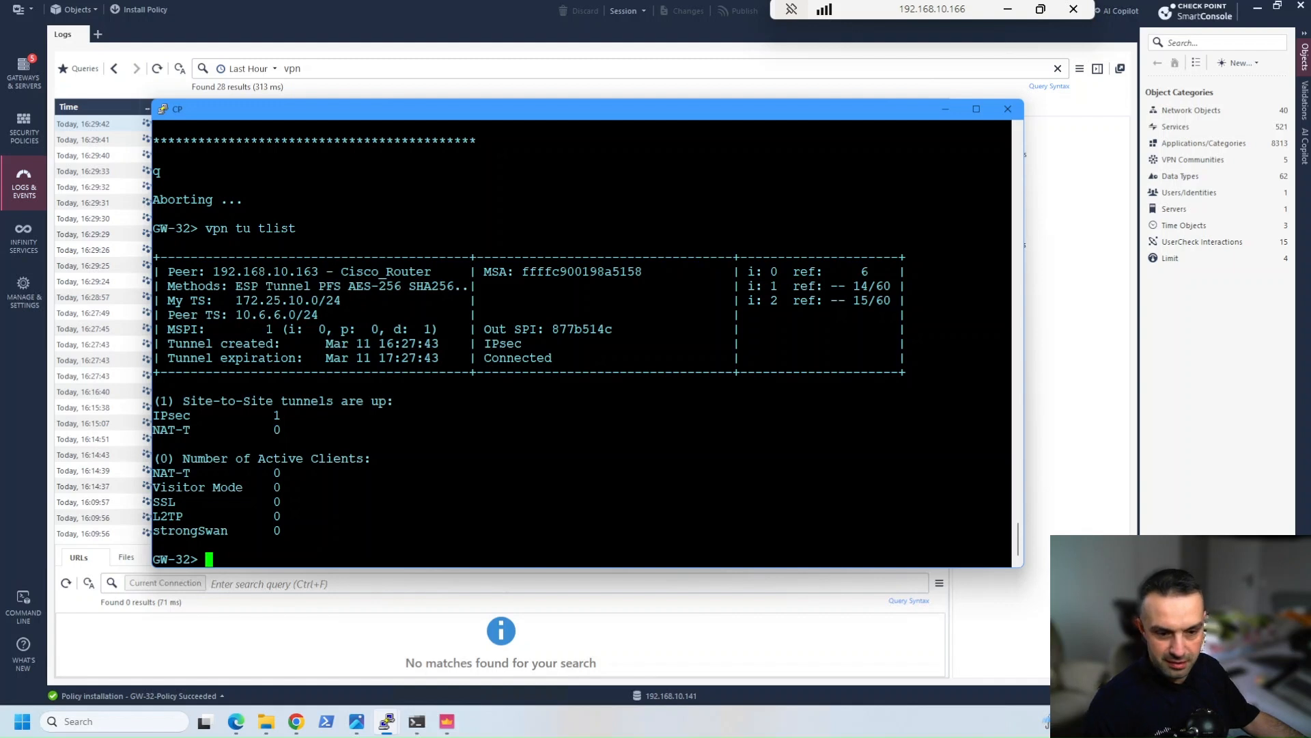
# Highlight the IPsec tunnel count, the local and peer traffic selectors, and the tunnel creation and expiration times in the listing
pyautogui.moveTo(153, 415); pyautogui.dragTo(281, 416)
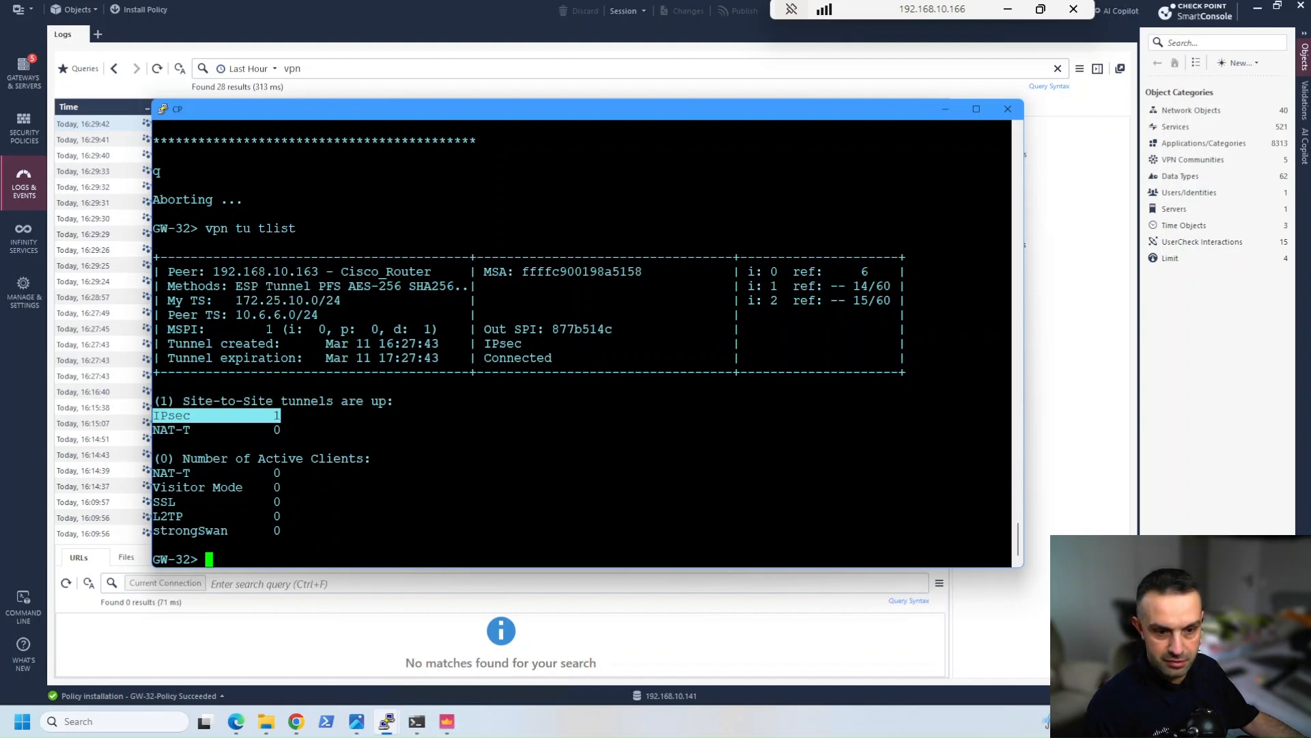
pyautogui.moveTo(167, 300); pyautogui.dragTo(349, 301)
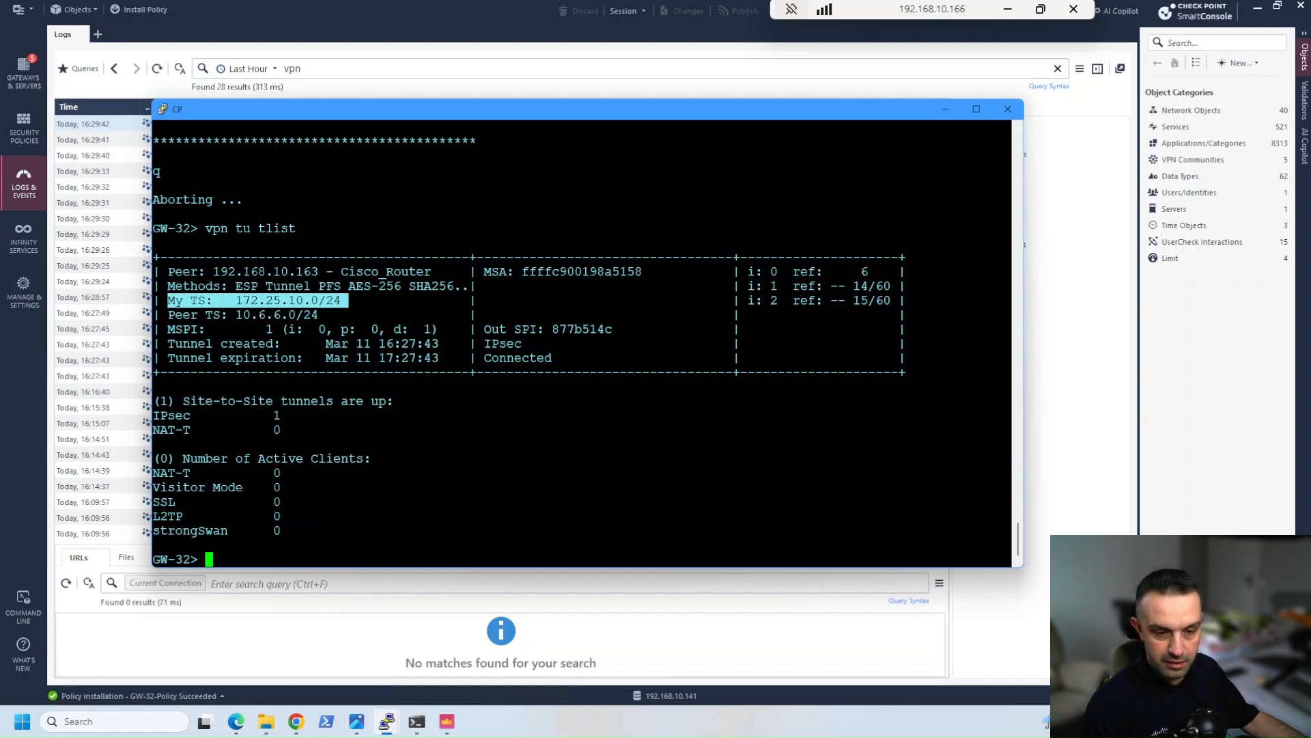
pyautogui.doubleClick(212, 315)
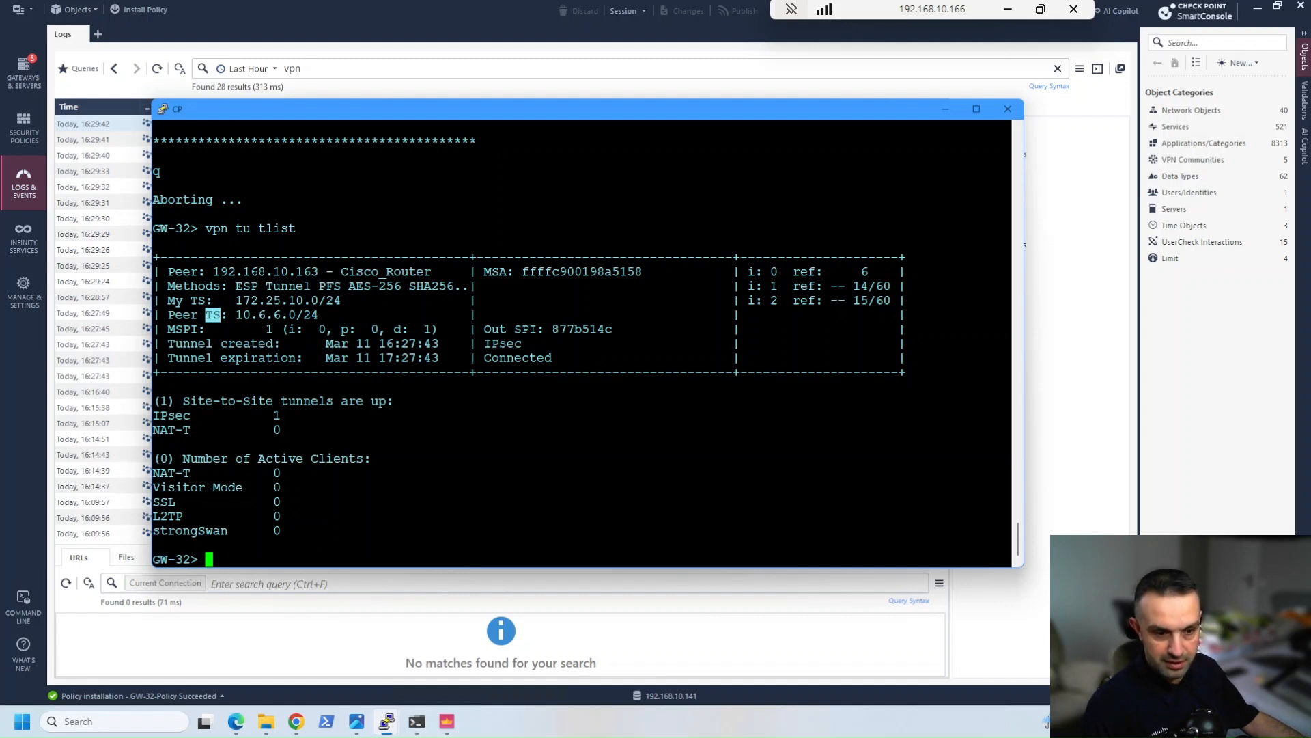
pyautogui.moveTo(327, 344); pyautogui.dragTo(440, 357)
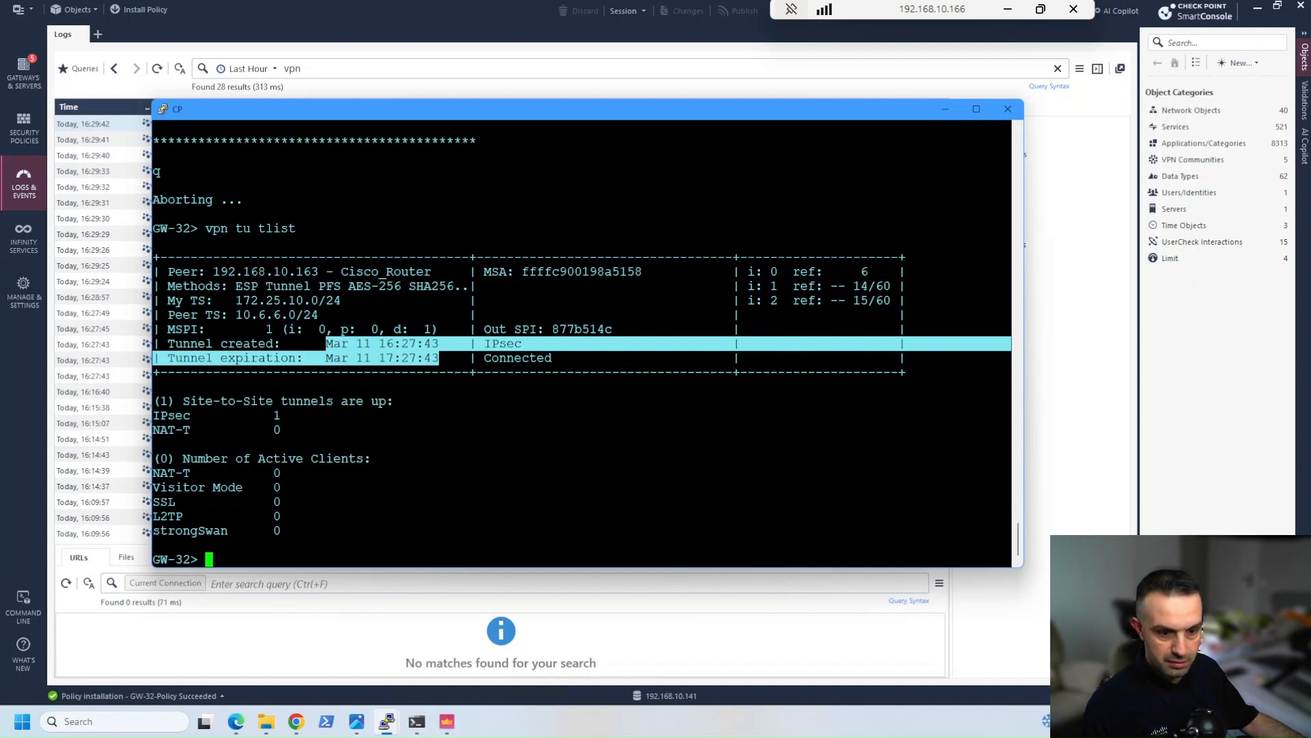
# Shorten the previous command to vpn tu tl and run it to show the available vpn tu options
pyautogui.press('Up')
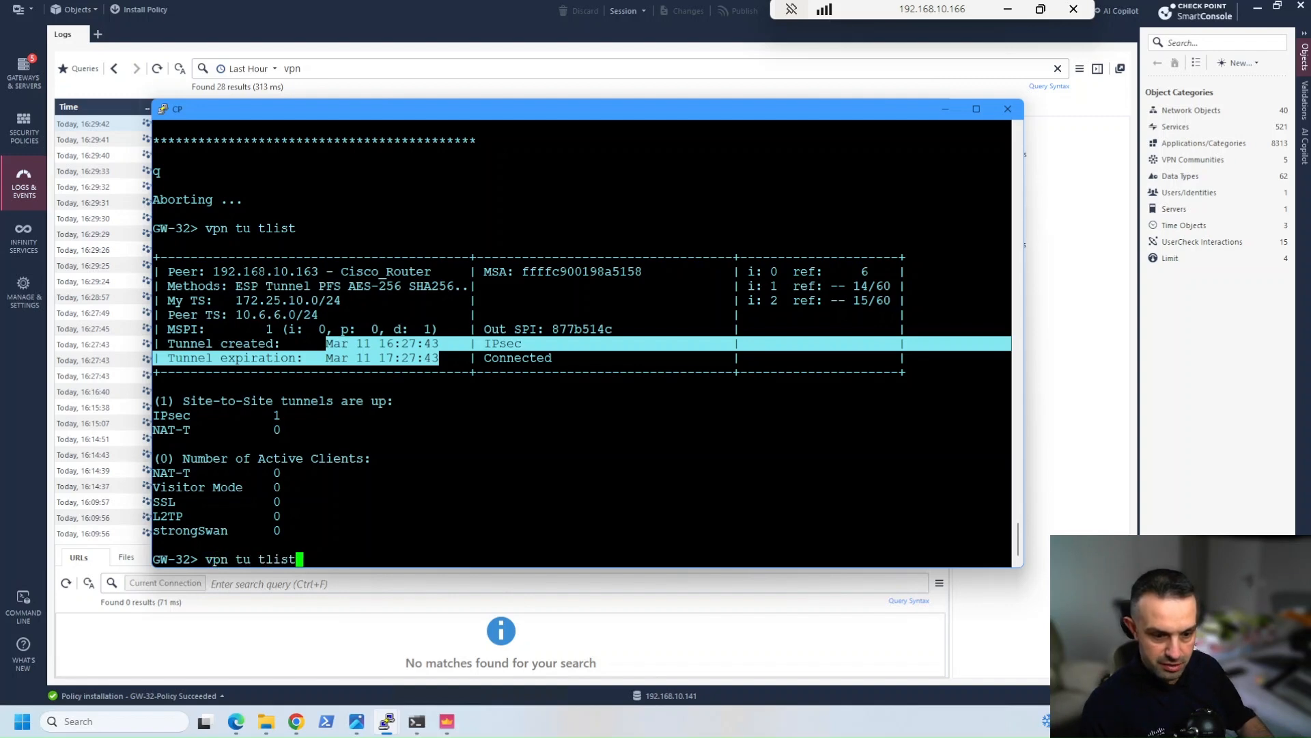
pyautogui.press('BackSpace')
pyautogui.press('BackSpace')
pyautogui.press('BackSpace')
pyautogui.press('Return')
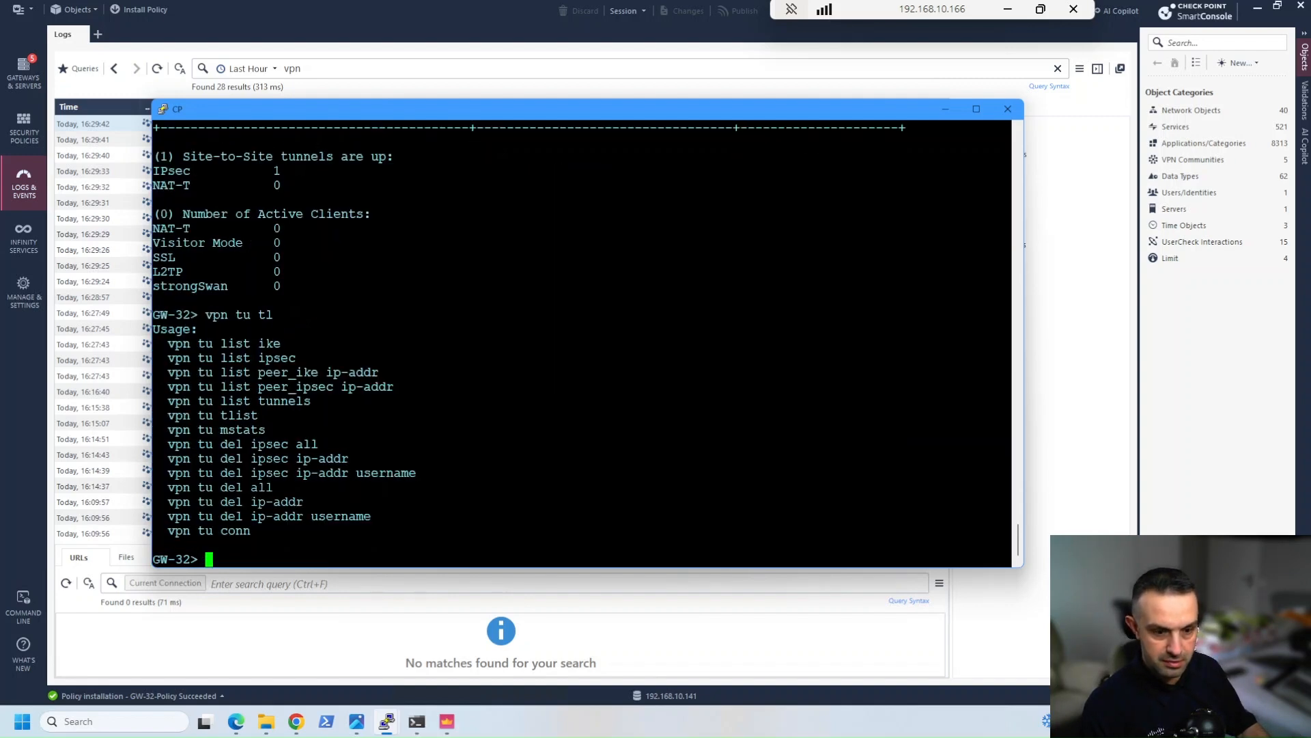
# List the IKE security associations directly with vpn tu list ike
pyautogui.press('Up')
pyautogui.press('BackSpace')
pyautogui.press('BackSpace')
pyautogui.press('BackSpace')
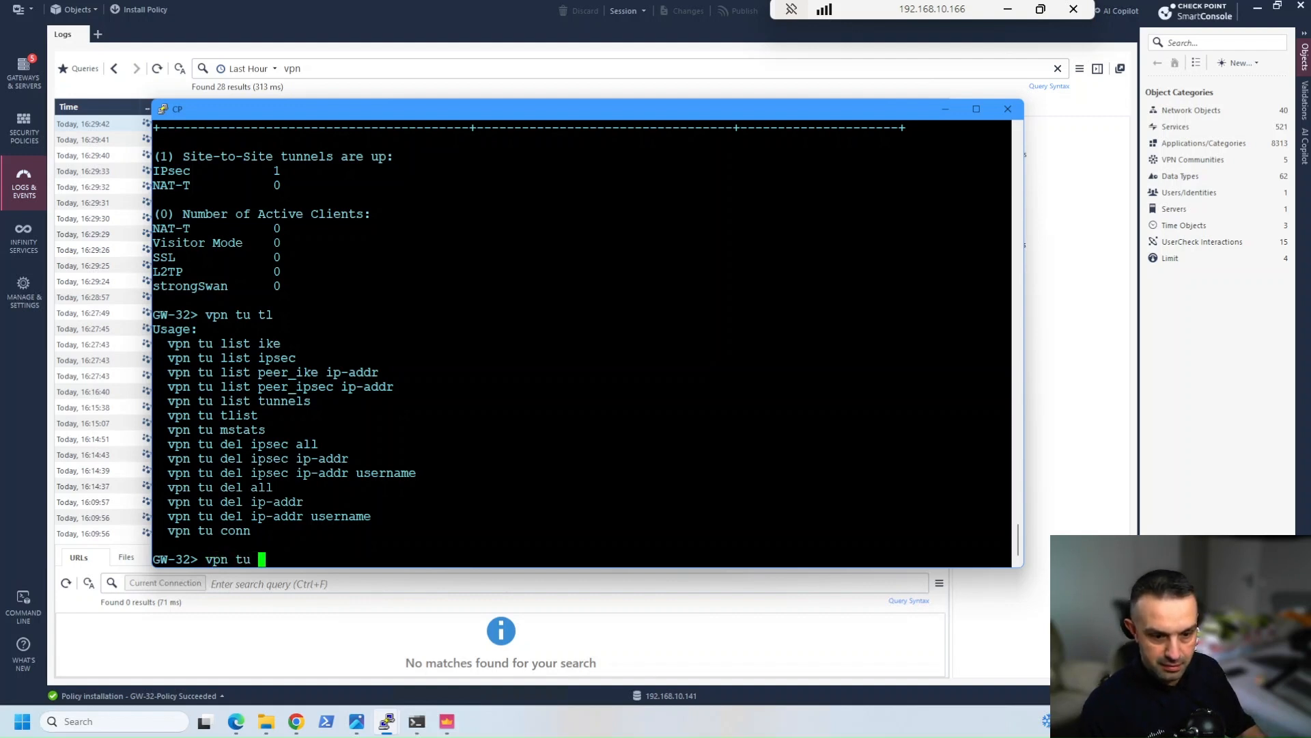
pyautogui.write('l')
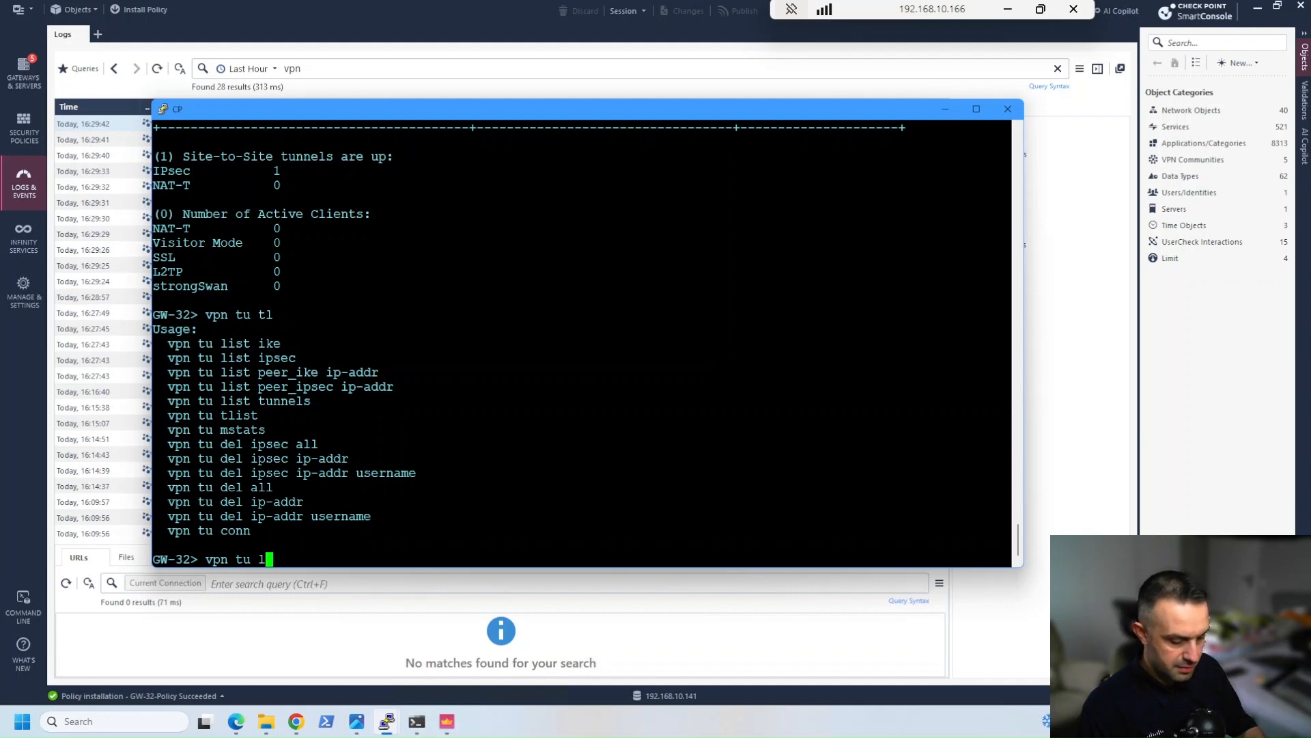
pyautogui.write('ist ike')
pyautogui.press('Return')
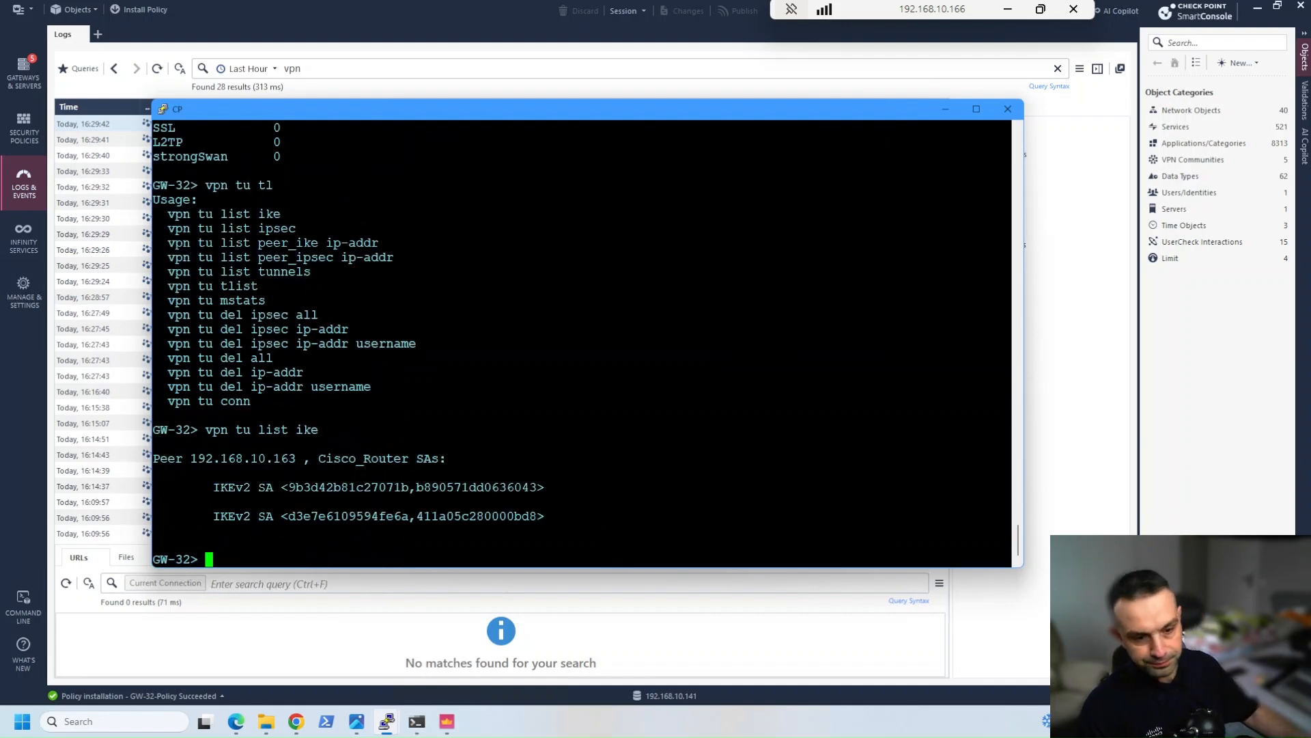
# List the IPsec security associations directly with vpn tu list ipsec
pyautogui.press('Up')
pyautogui.press('BackSpace')
pyautogui.press('BackSpace')
pyautogui.press('BackSpace')
pyautogui.press('BackSpace')
pyautogui.write('ipsec')
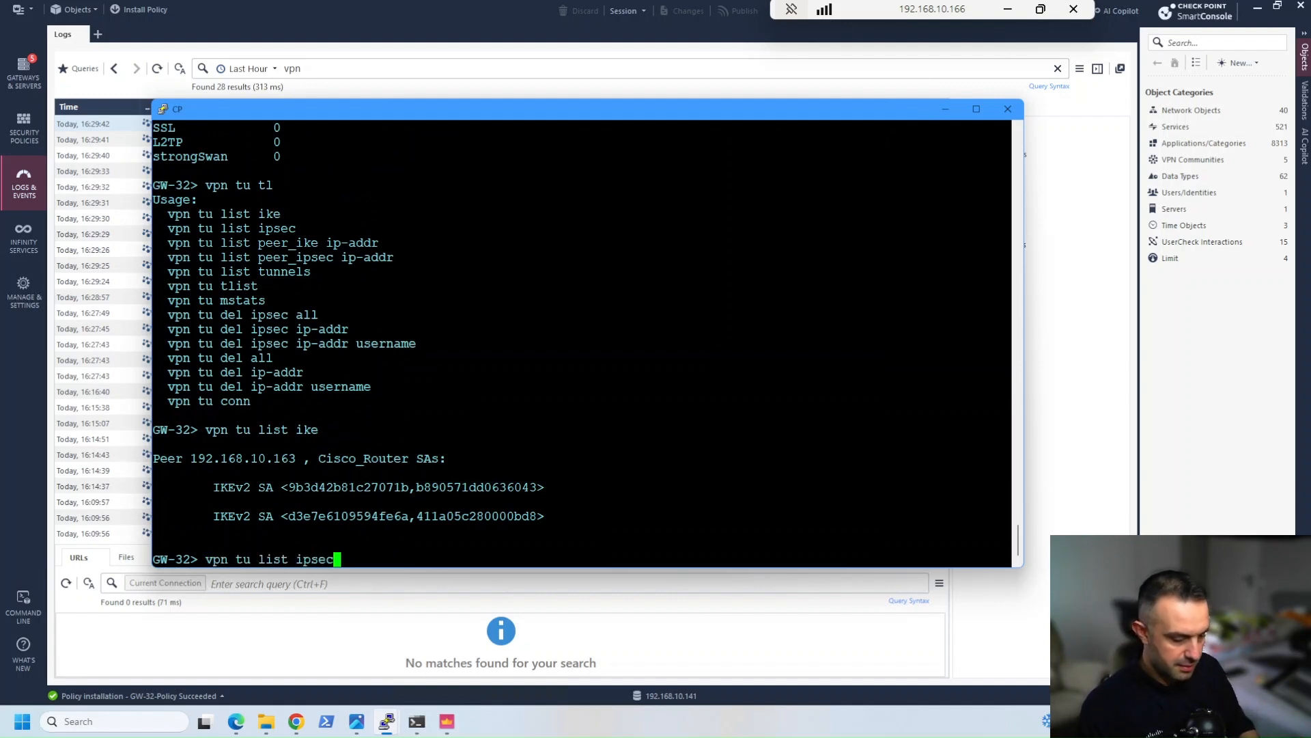
pyautogui.press('Return')
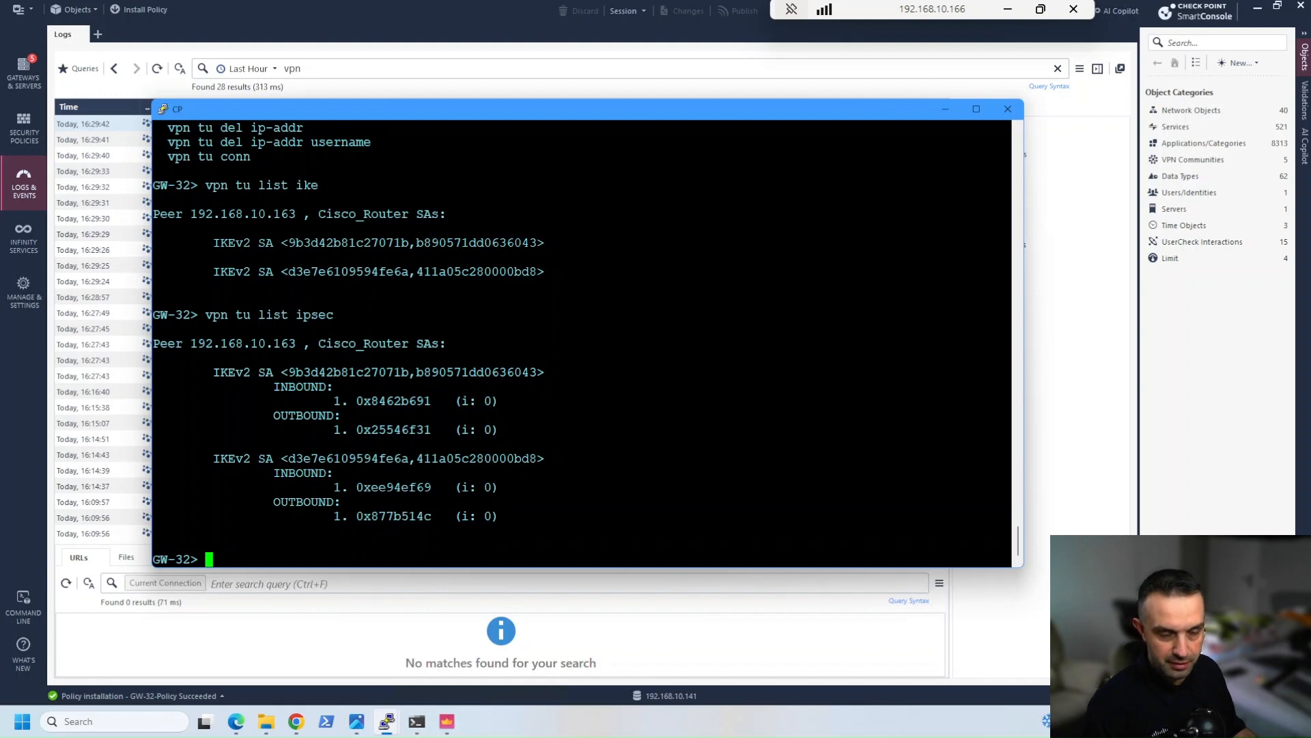
# Rework the recalled command into vpn tu tlist, run it again, and highlight the site-to-site tunnel summary with its IPsec line
pyautogui.press('Up')
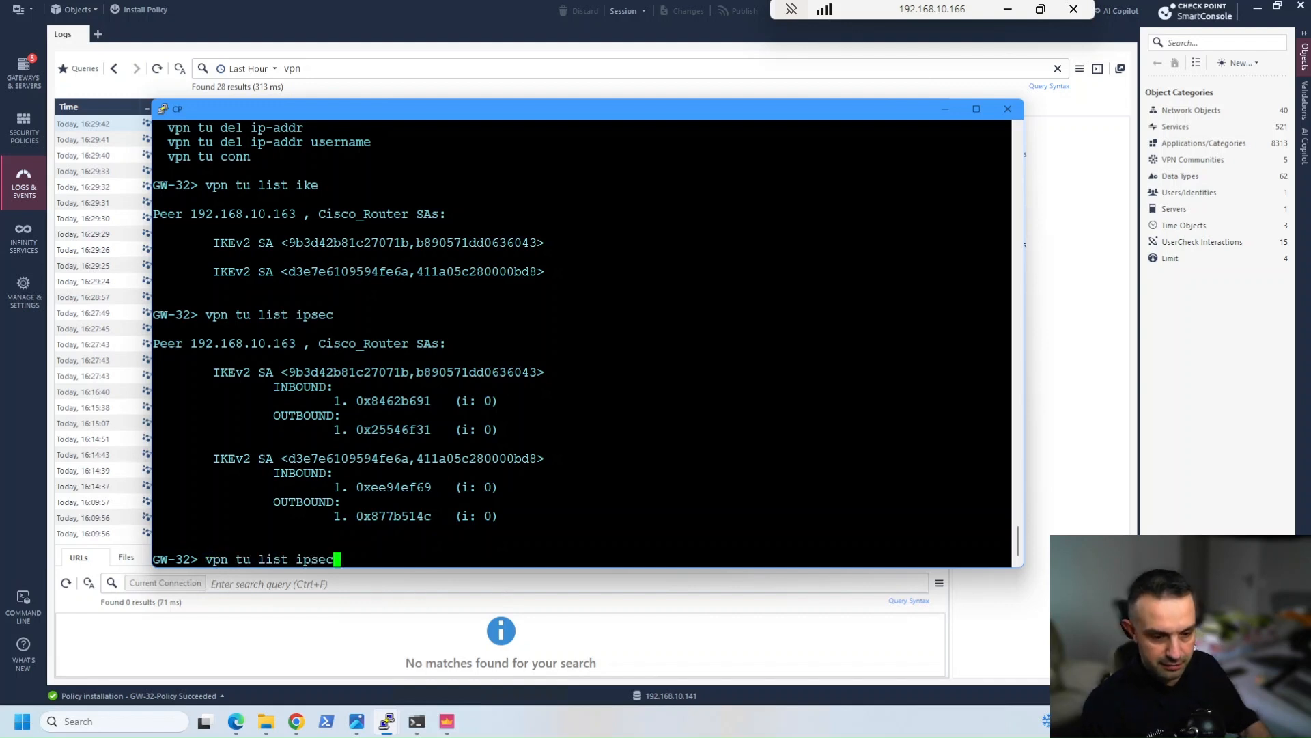
pyautogui.press('BackSpace')
pyautogui.press('BackSpace')
pyautogui.press('BackSpace')
pyautogui.press('BackSpace')
pyautogui.press('BackSpace')
pyautogui.press('BackSpace')
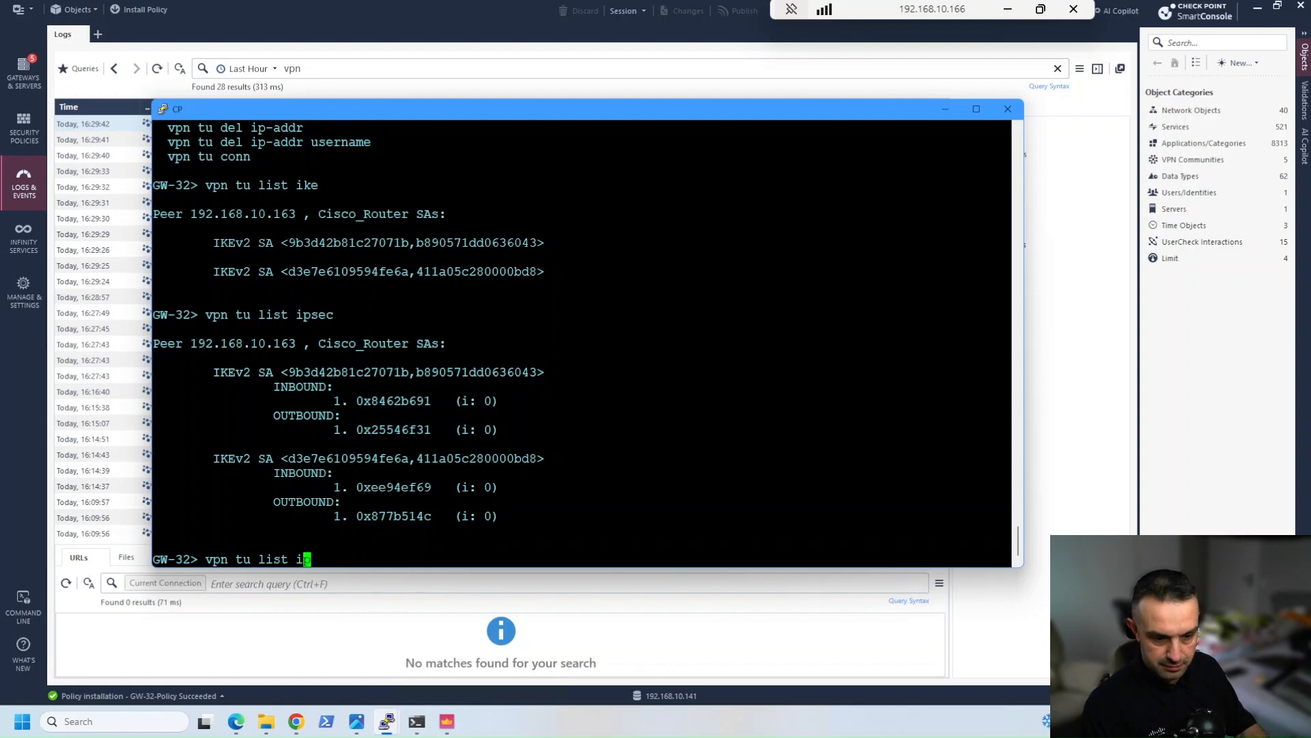
pyautogui.press('Left')
pyautogui.press('Left')
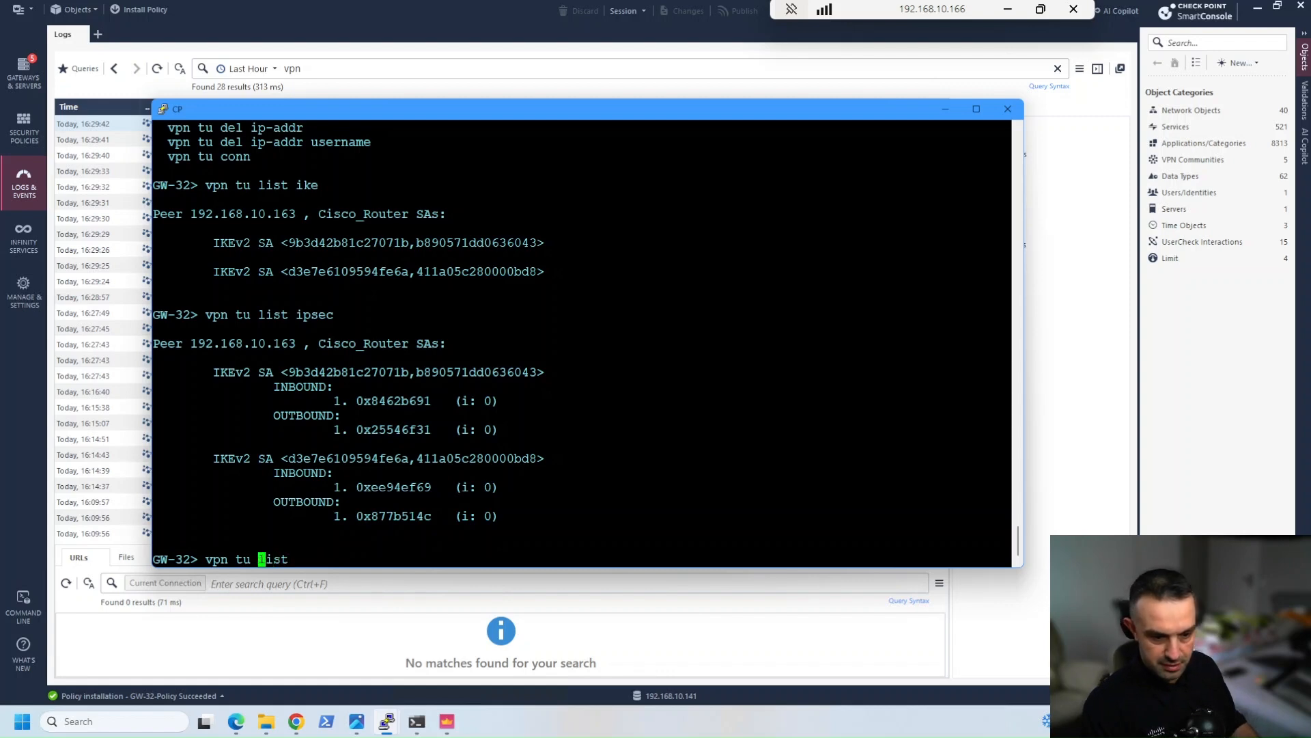
pyautogui.write('t')
pyautogui.press('Return')
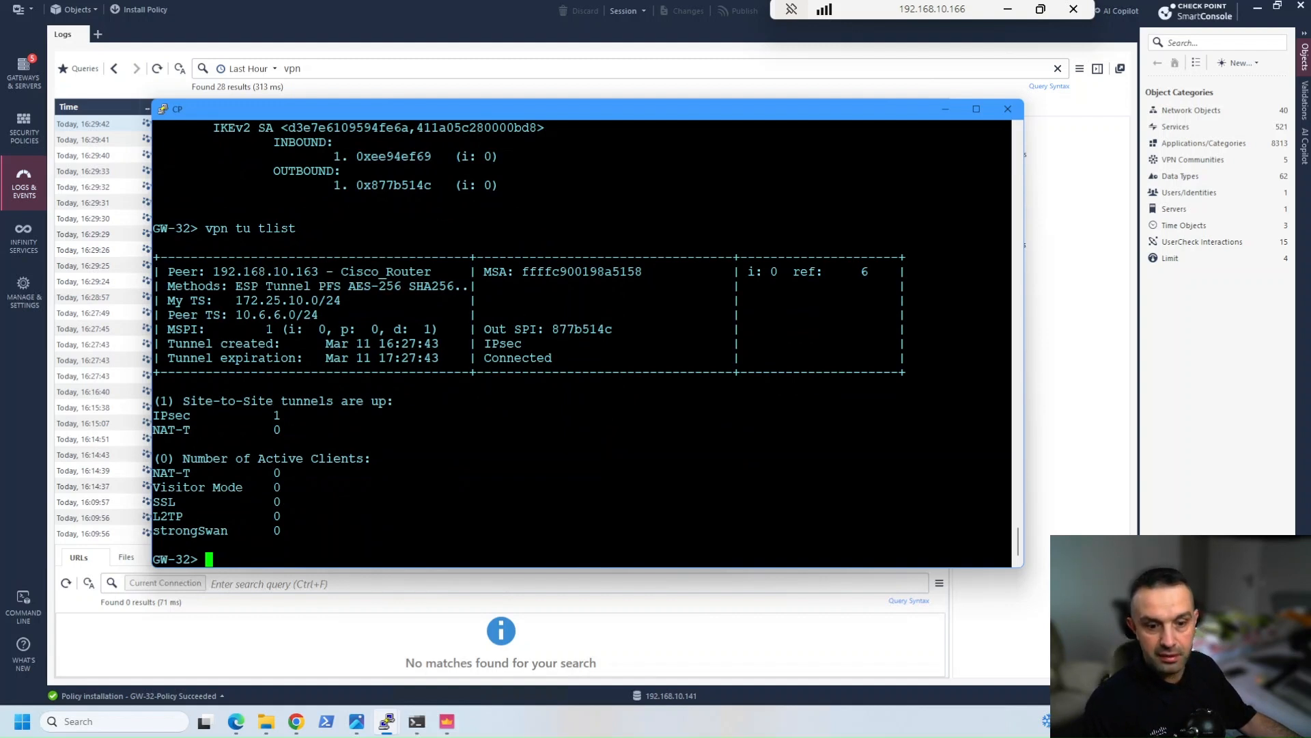
pyautogui.moveTo(153, 416); pyautogui.dragTo(321, 417)
pyautogui.moveTo(177, 401); pyautogui.dragTo(407, 415)
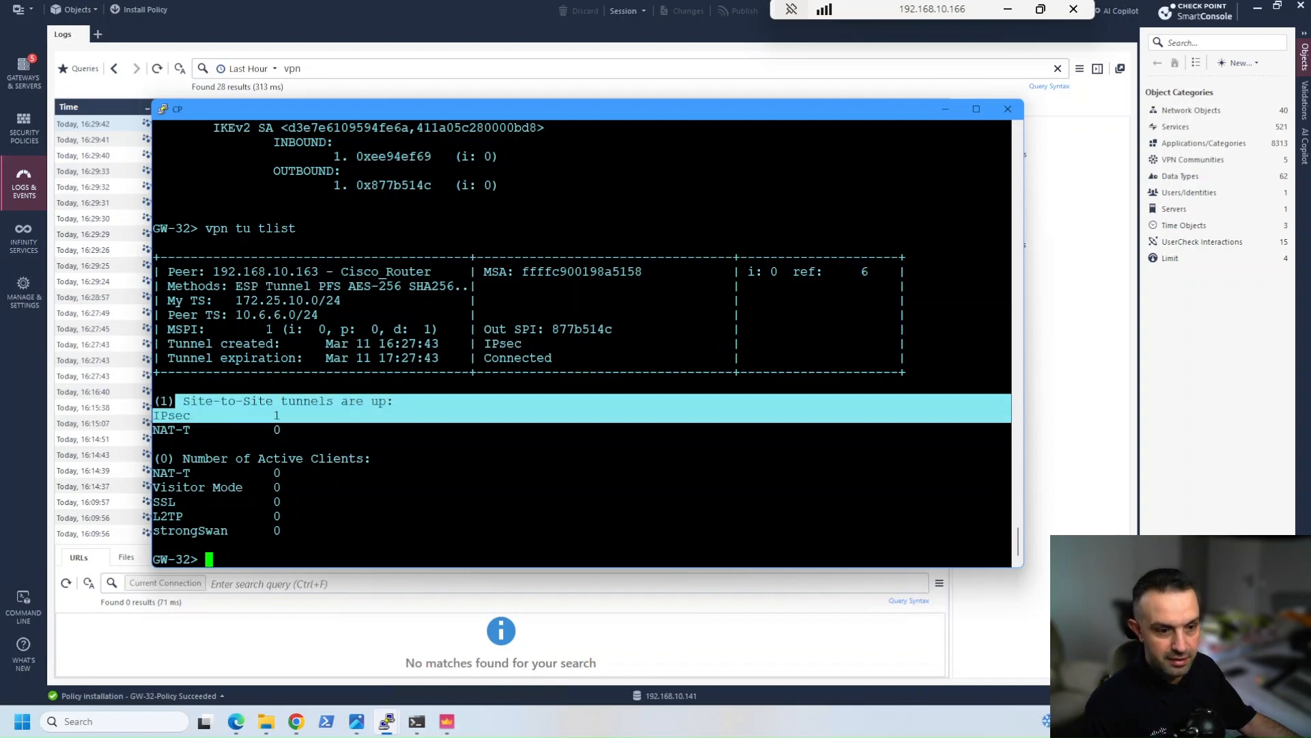